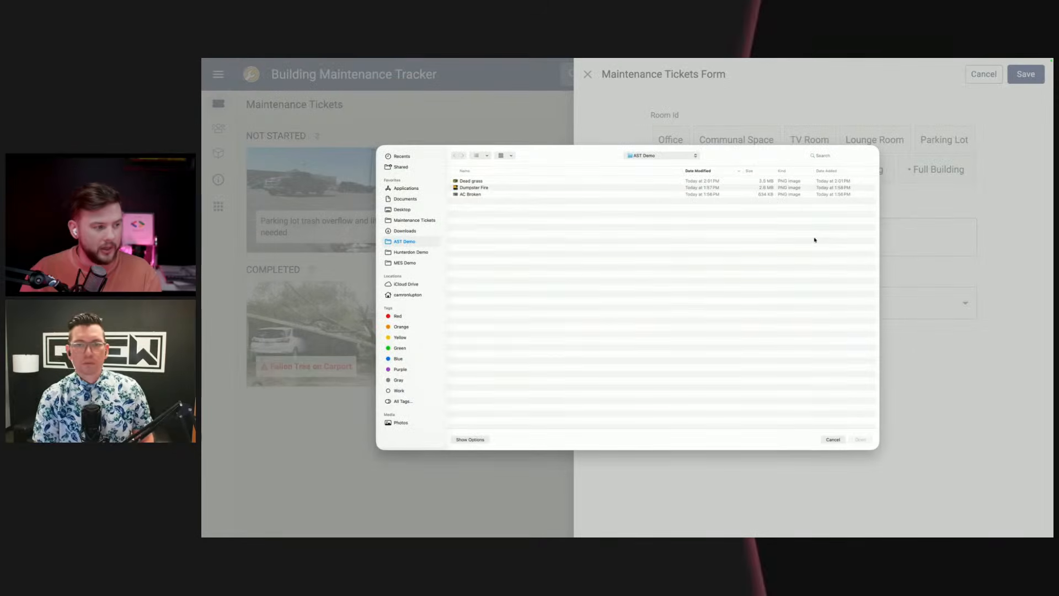
Step: Attach the AC Broken image to the new maintenance ticket, set its room to Full Building and save it
click(474, 194)
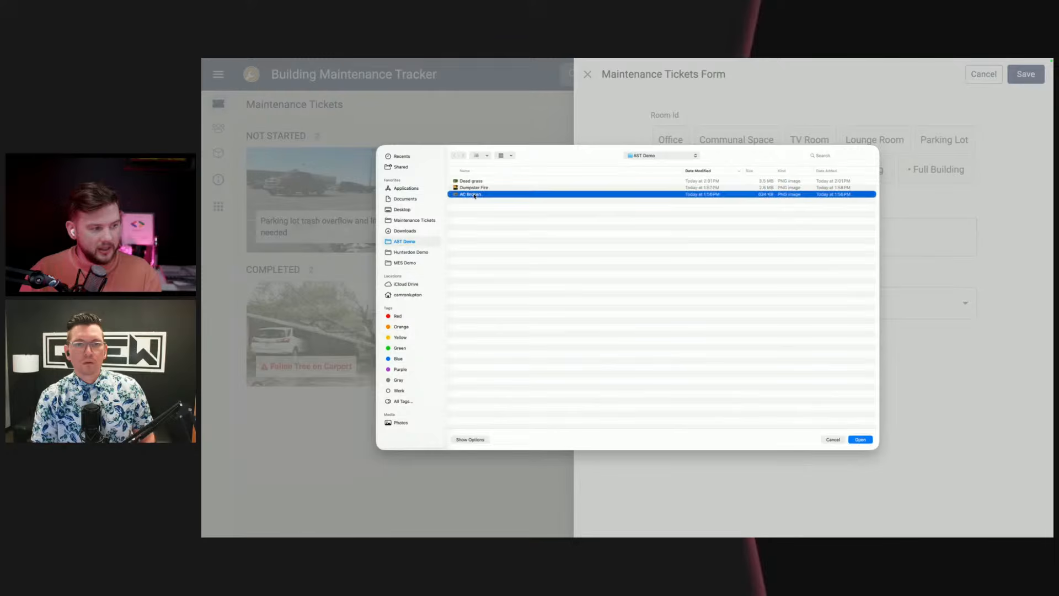
double_click(474, 195)
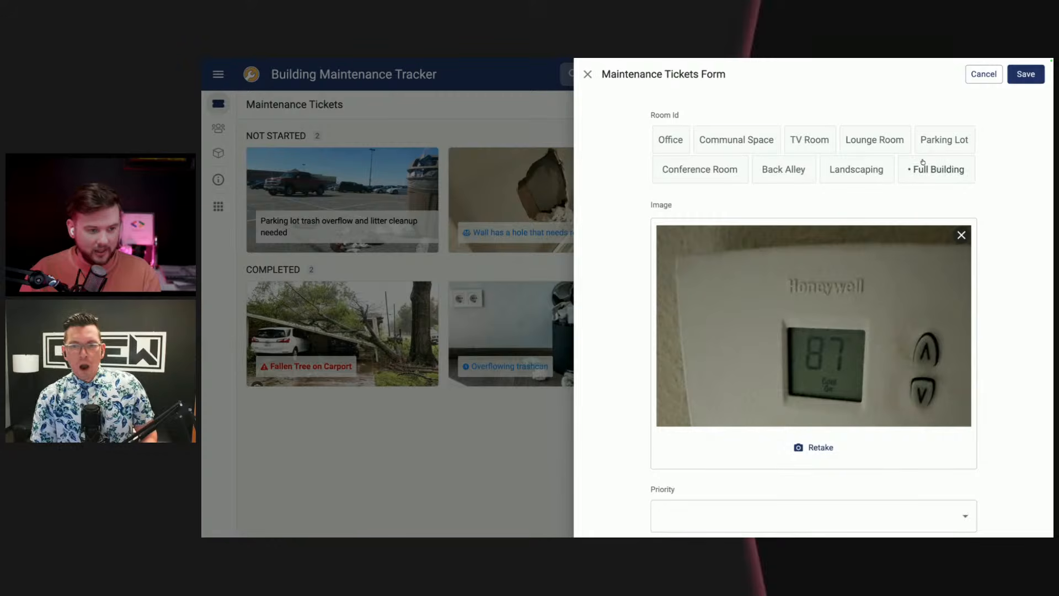
click(934, 176)
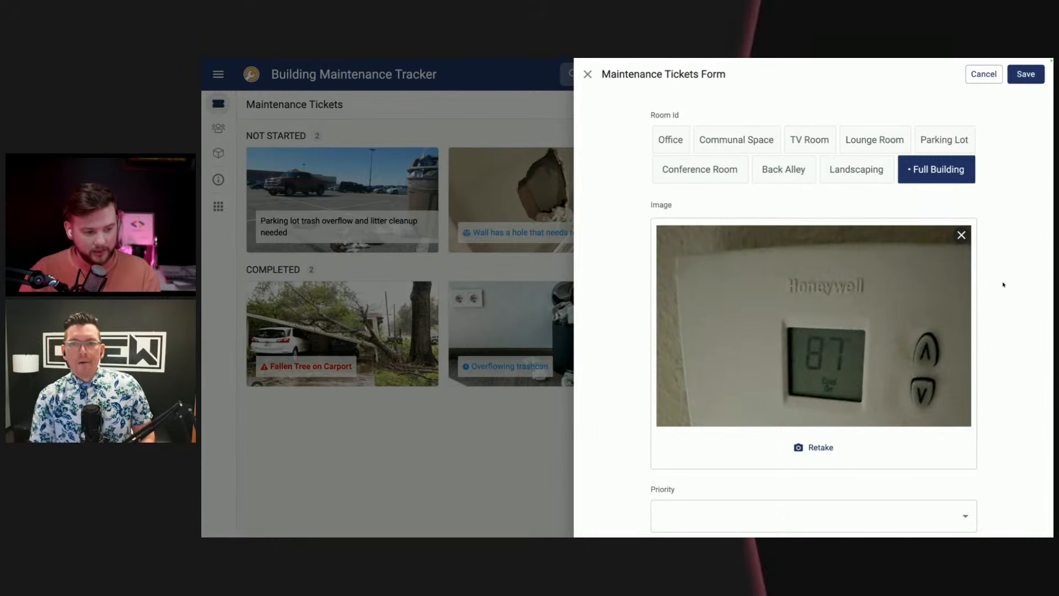
click(1026, 74)
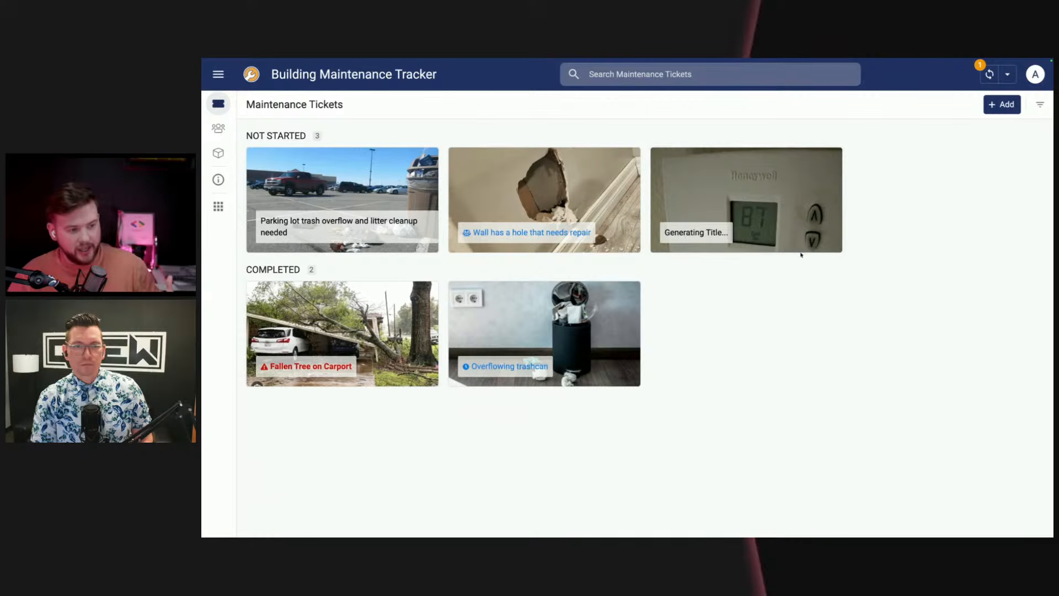
Step: Open the newly added thermostat ticket and examine its generated title and description
click(776, 205)
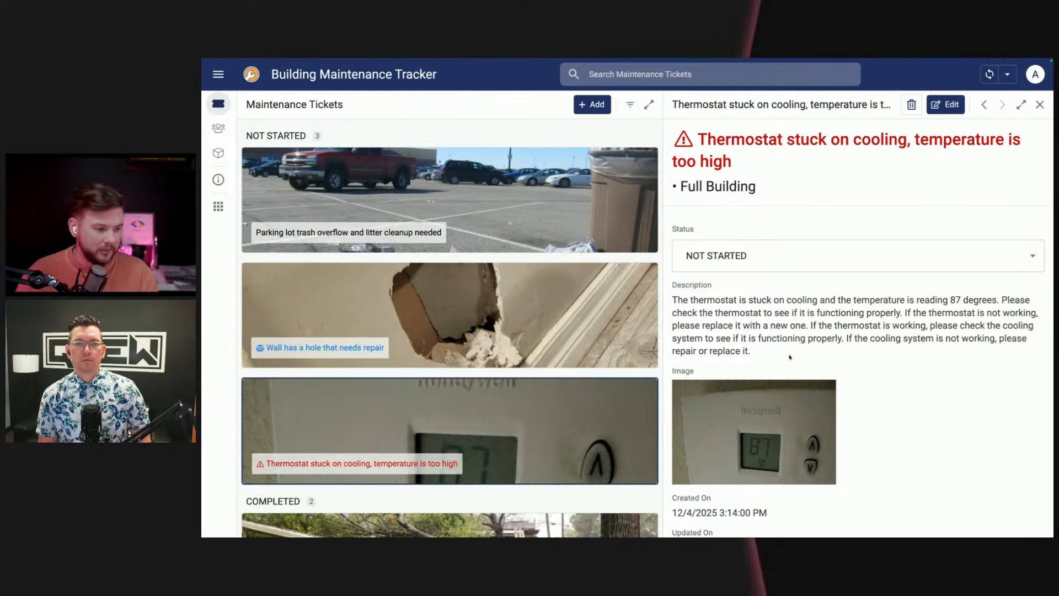
drag(790, 357, 670, 304)
drag(729, 165, 698, 138)
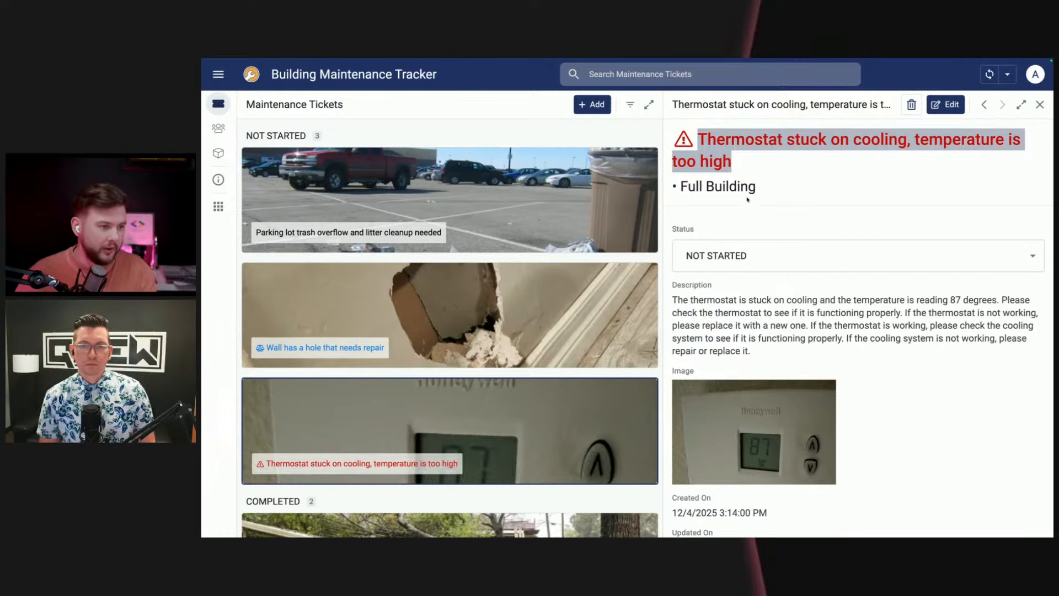
drag(754, 169, 734, 158)
click(808, 169)
click(783, 177)
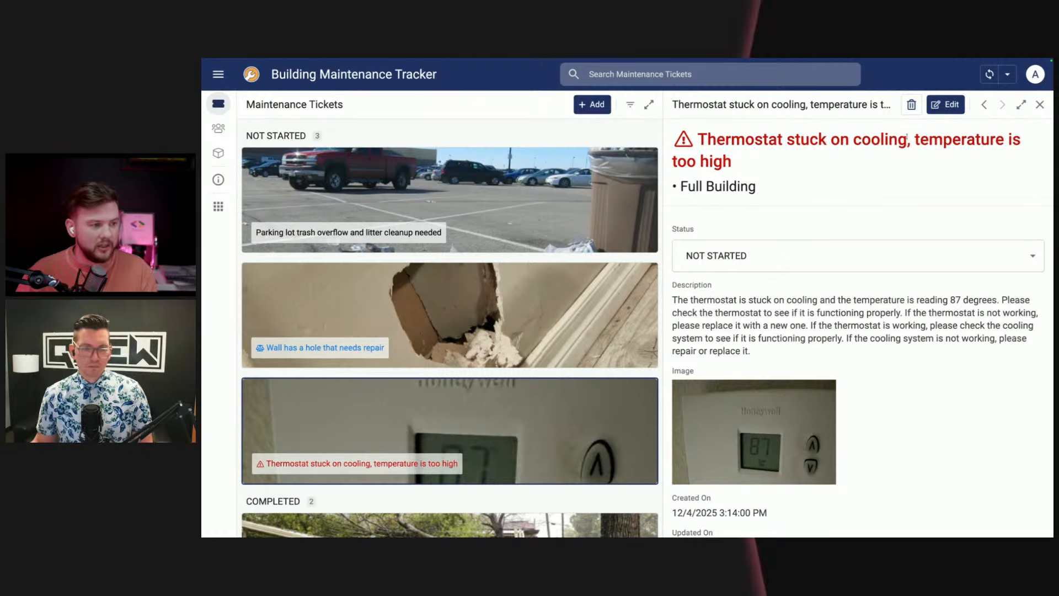
drag(907, 139, 997, 164)
click(995, 175)
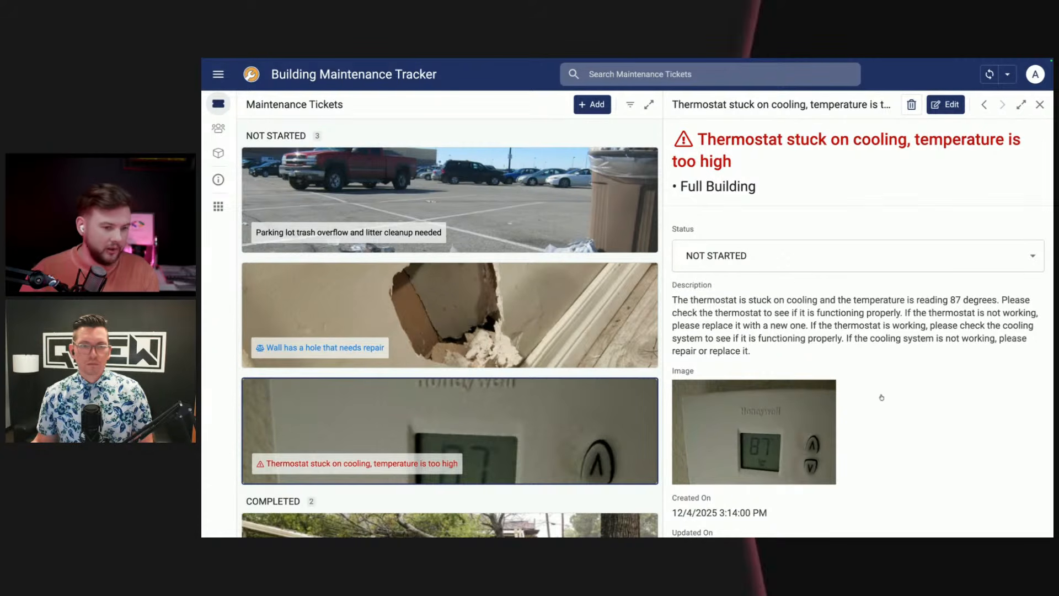
Step: Read the thermostat ticket's description and check its image, dates and priority
drag(691, 300, 916, 312)
click(981, 386)
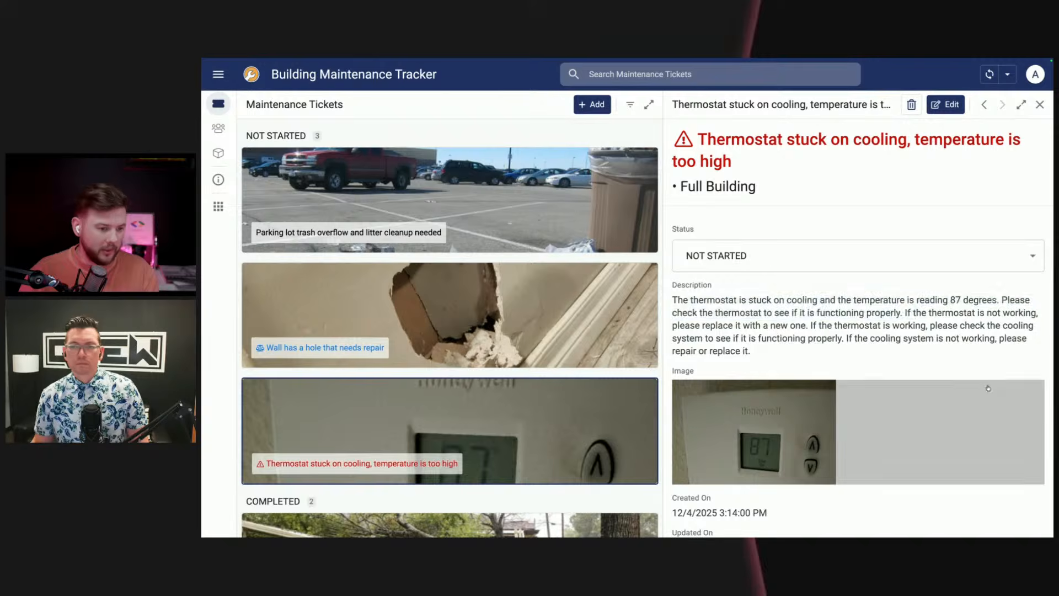
click(979, 387)
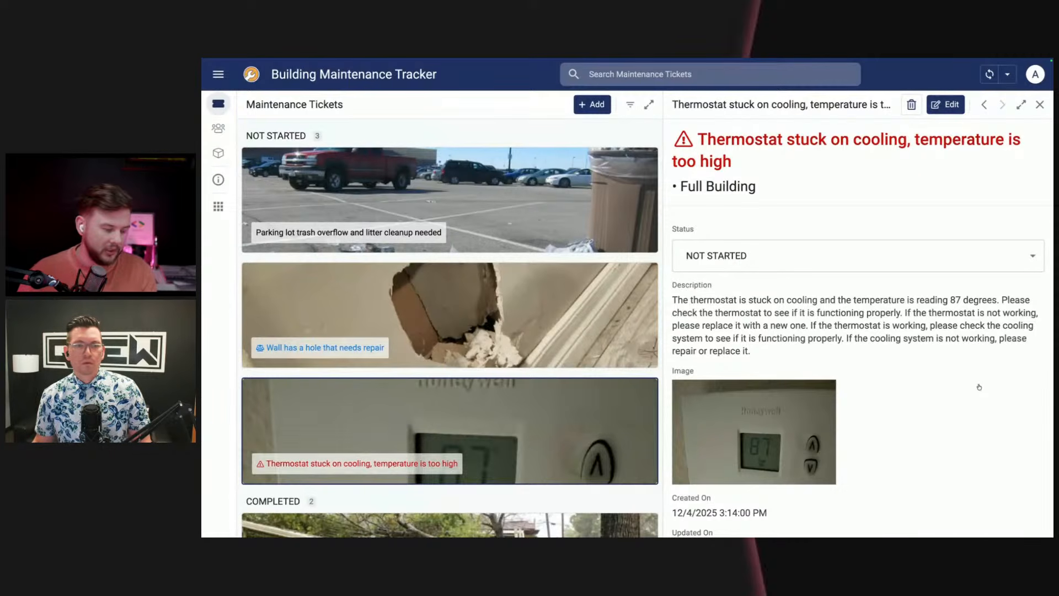
scroll(948, 376, down, 2)
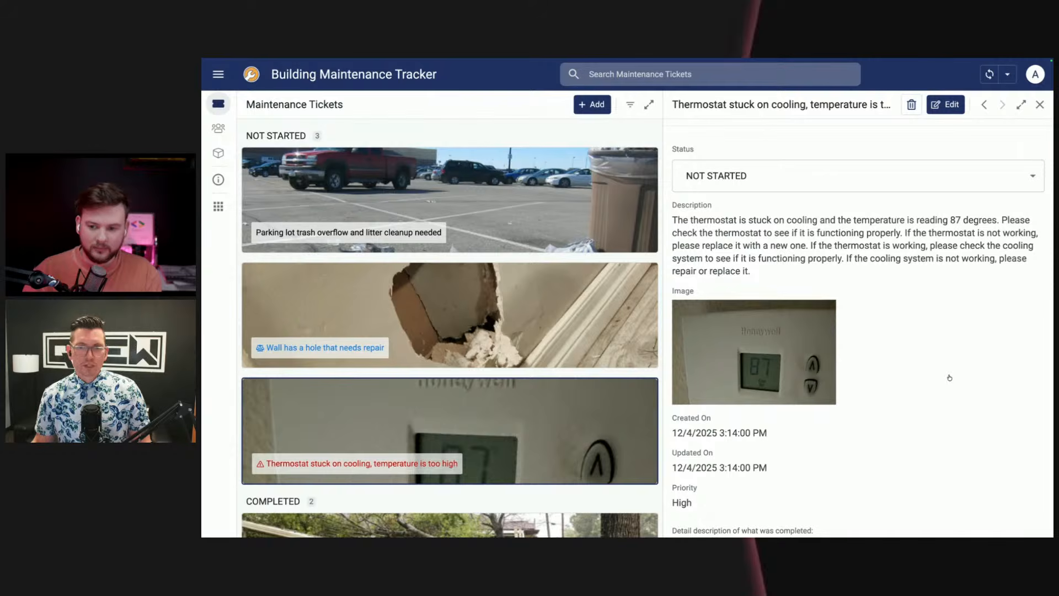
scroll(949, 377, up, 2)
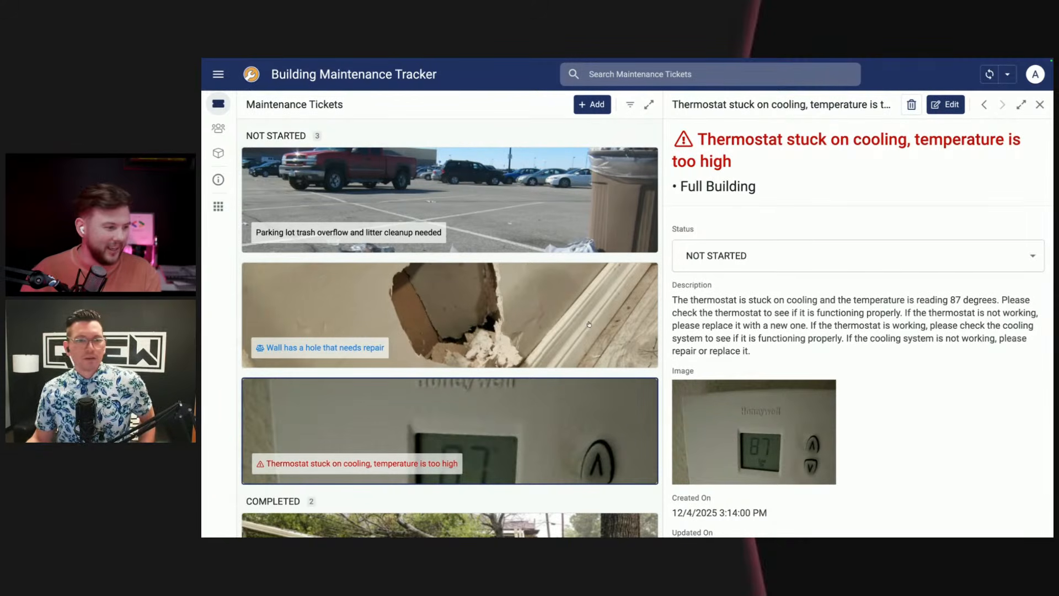
Step: Switch to the Building Maintenance Tracker editor in AppSheet and inspect the Title column's initial value formula in the Maintenance Tickets table
mouse_move(203, 236)
click(240, 233)
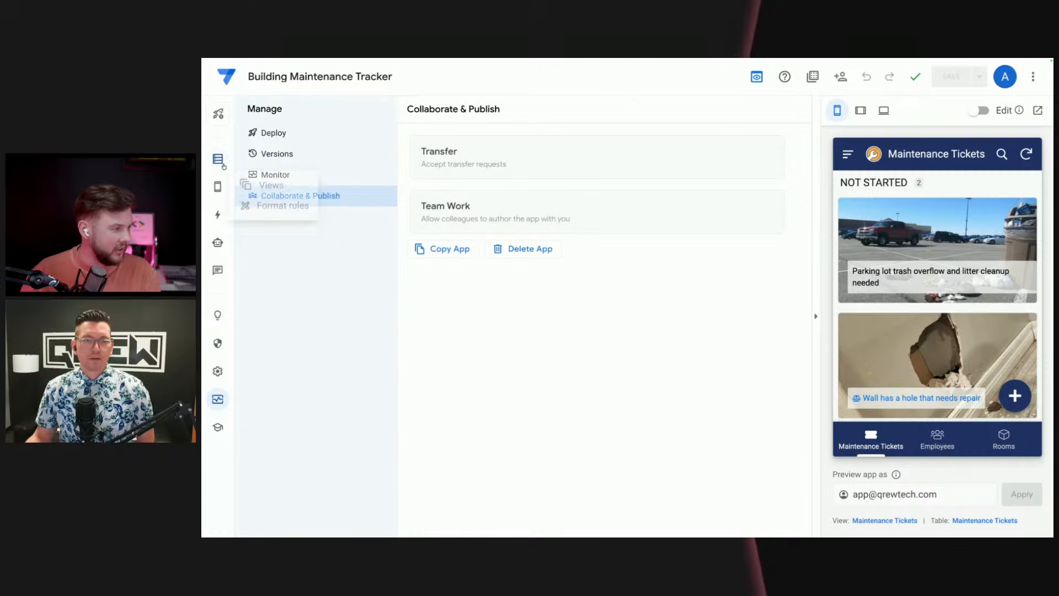
click(218, 159)
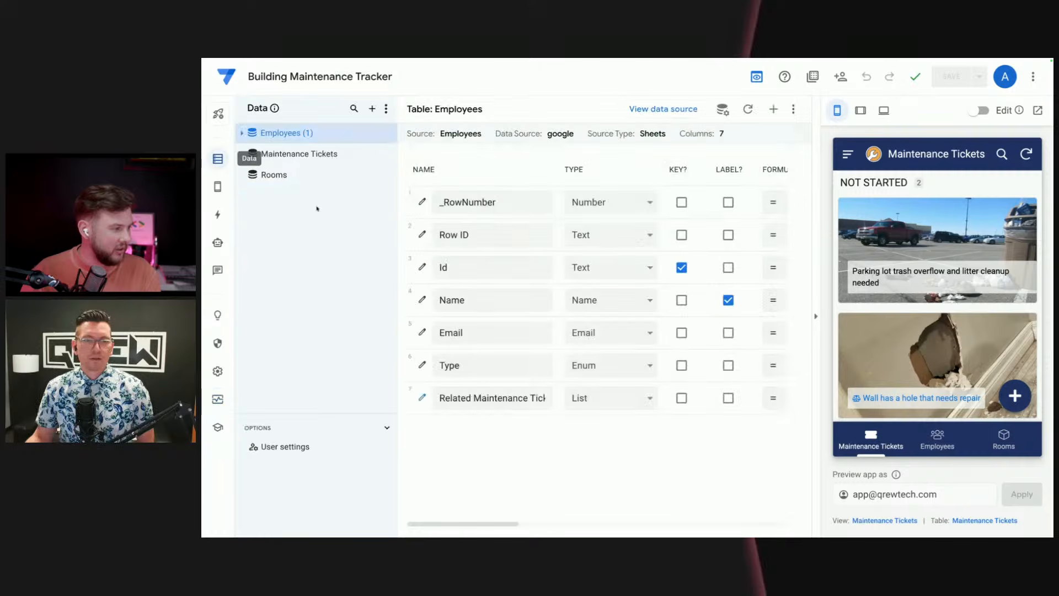
click(314, 155)
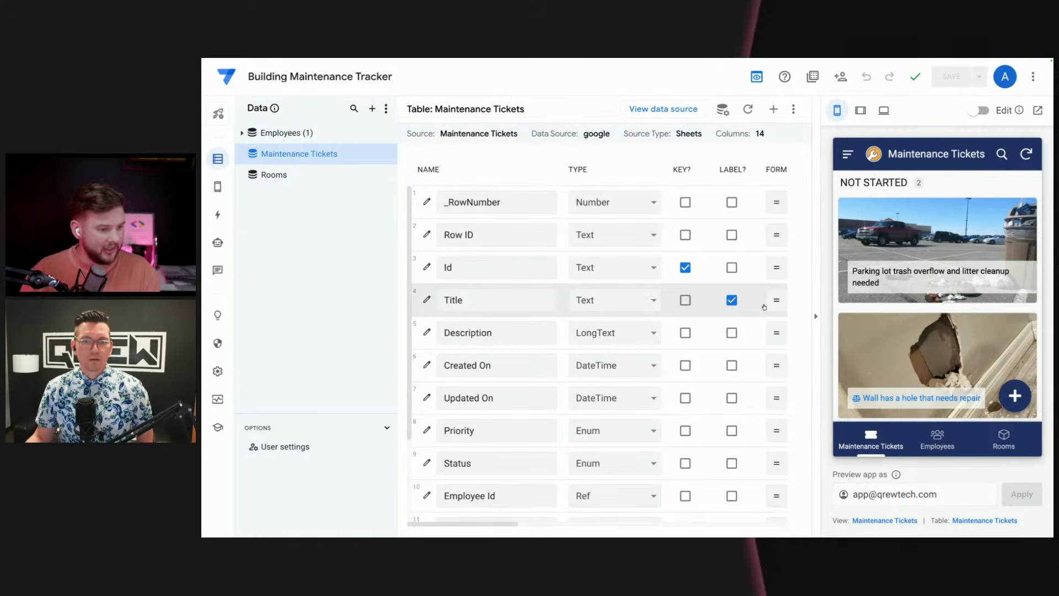
scroll(752, 304, right, 5)
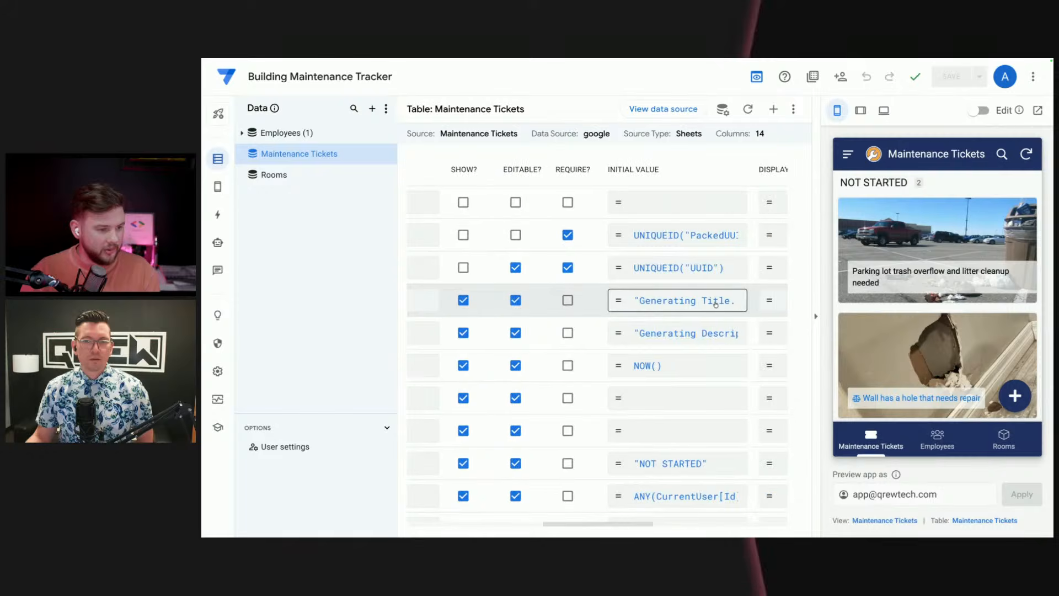
click(683, 304)
drag(487, 172, 359, 168)
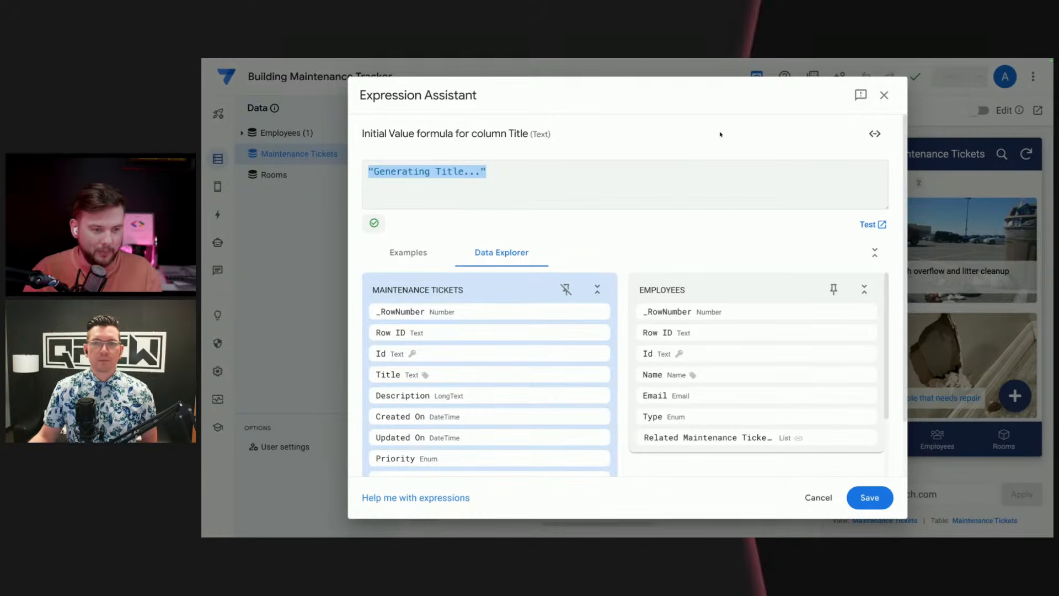
click(884, 95)
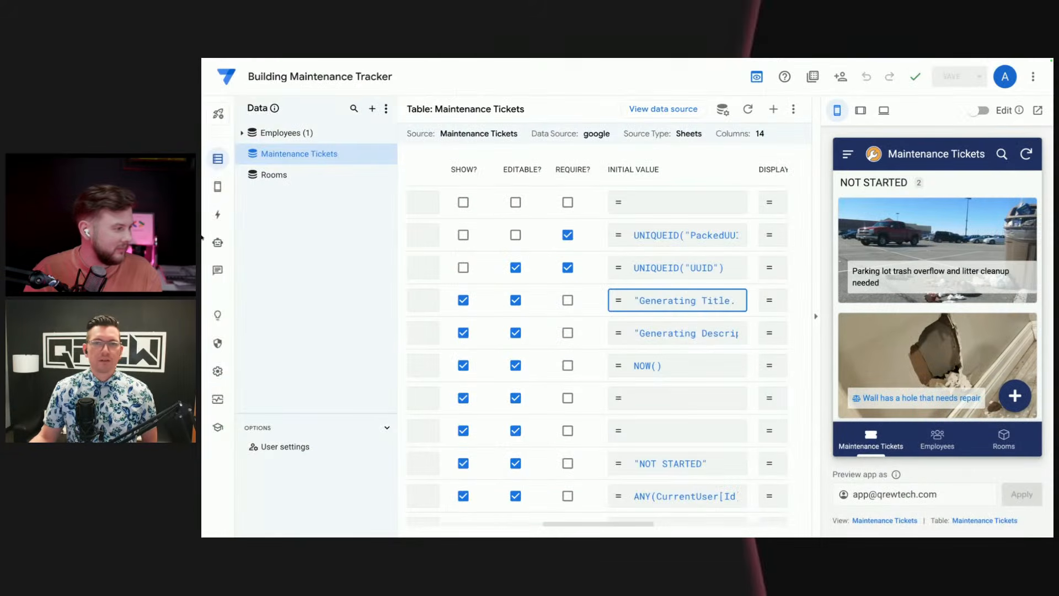
Step: Switch back to the running Building Maintenance Tracker app and review the thermostat ticket's description and title
mouse_move(203, 238)
click(246, 219)
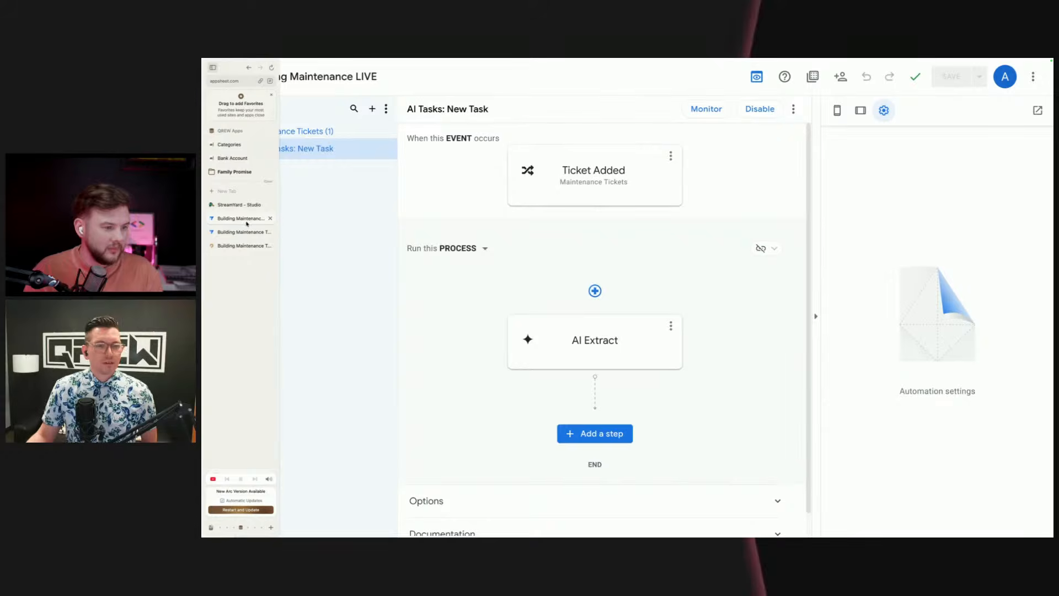
click(241, 232)
click(241, 244)
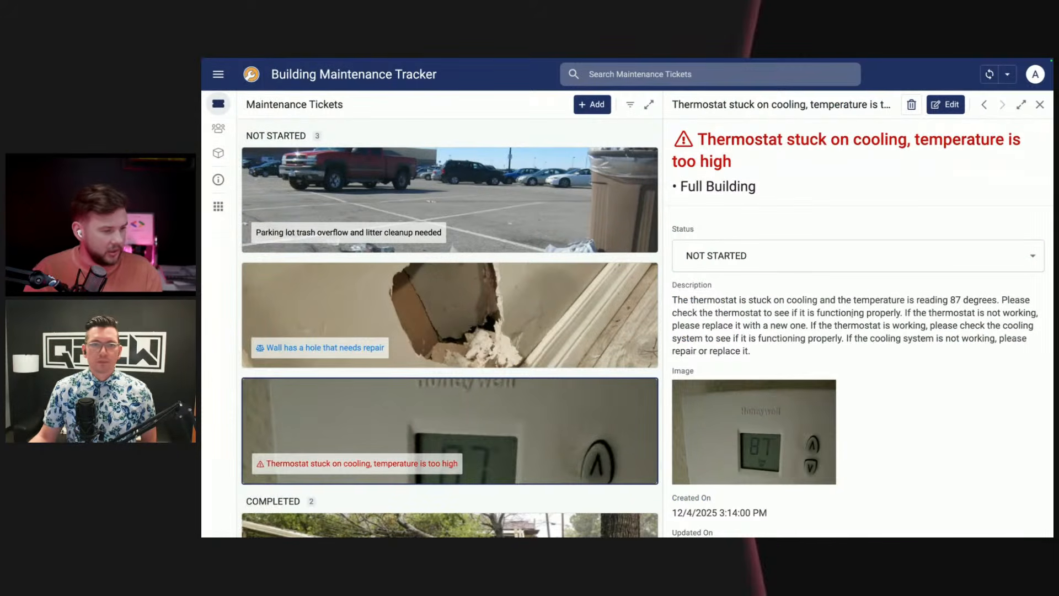
drag(757, 354, 672, 300)
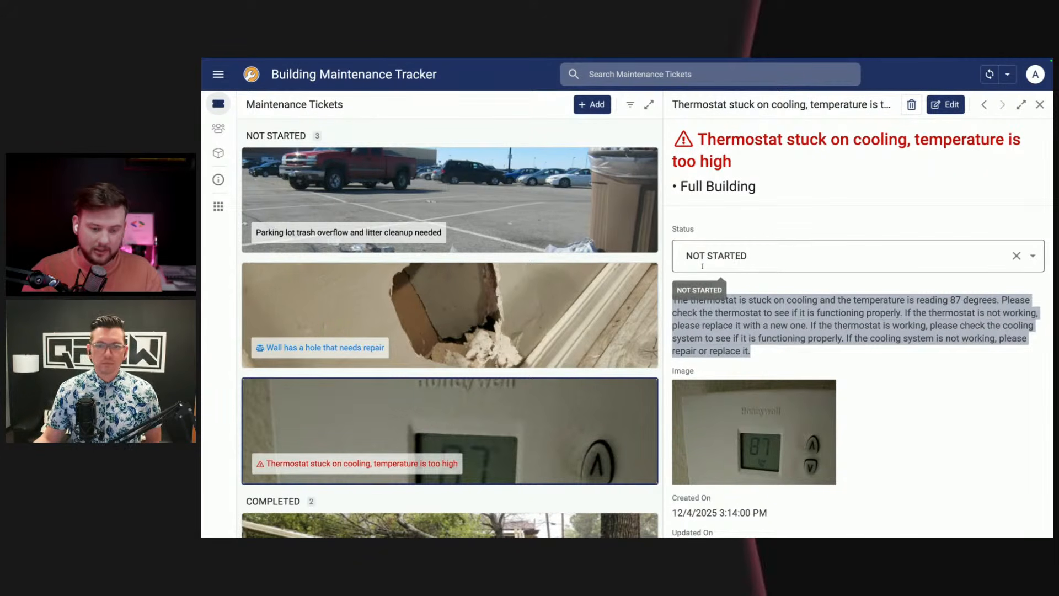
click(698, 281)
drag(752, 353, 668, 306)
drag(759, 171, 665, 137)
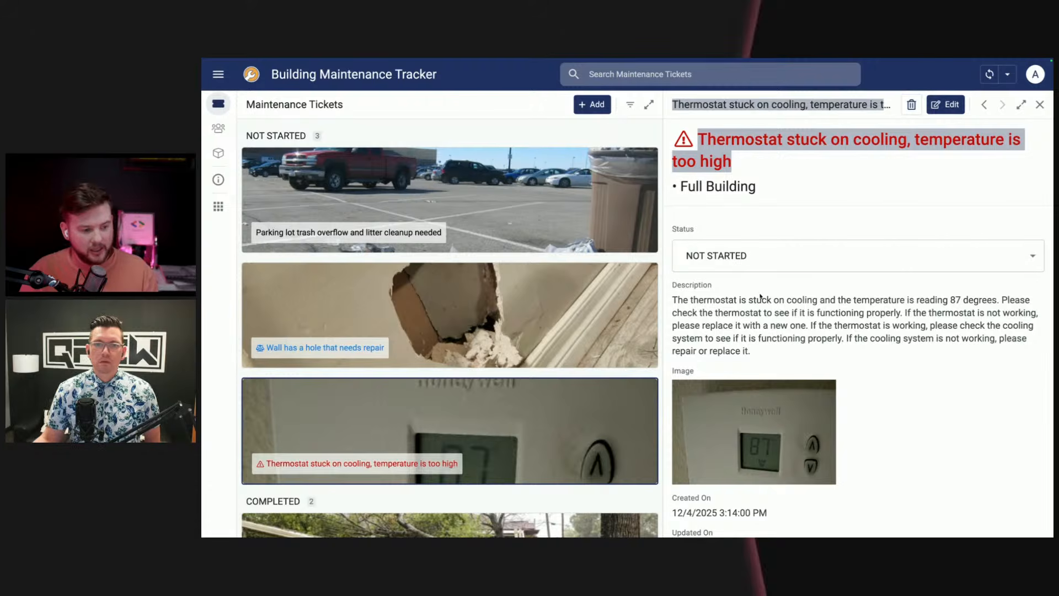
Step: Open the thermostat ticket for editing, view the available Priority options and leave the form without saving
click(948, 105)
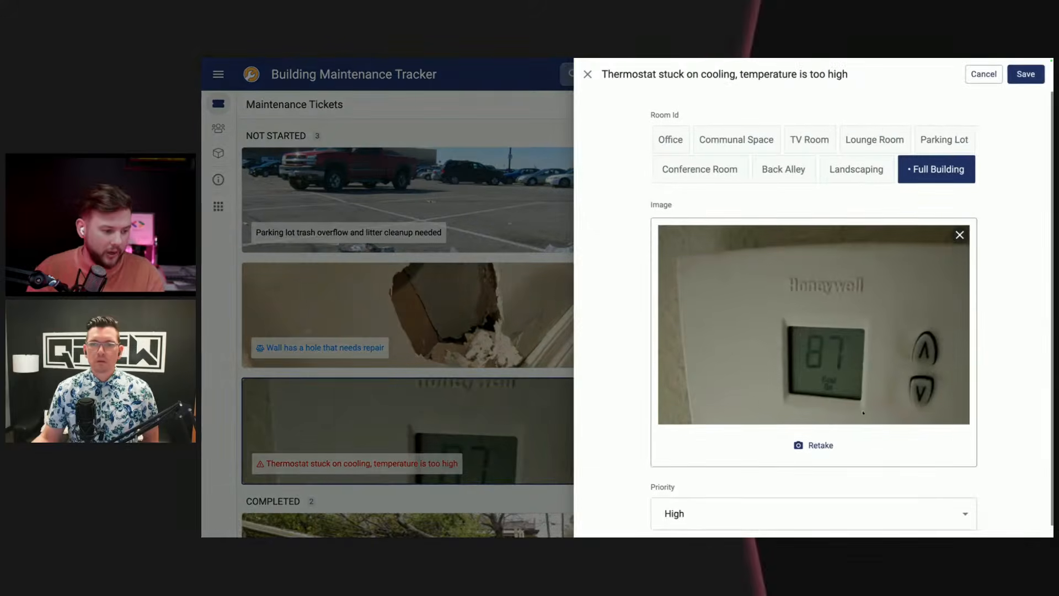
click(769, 505)
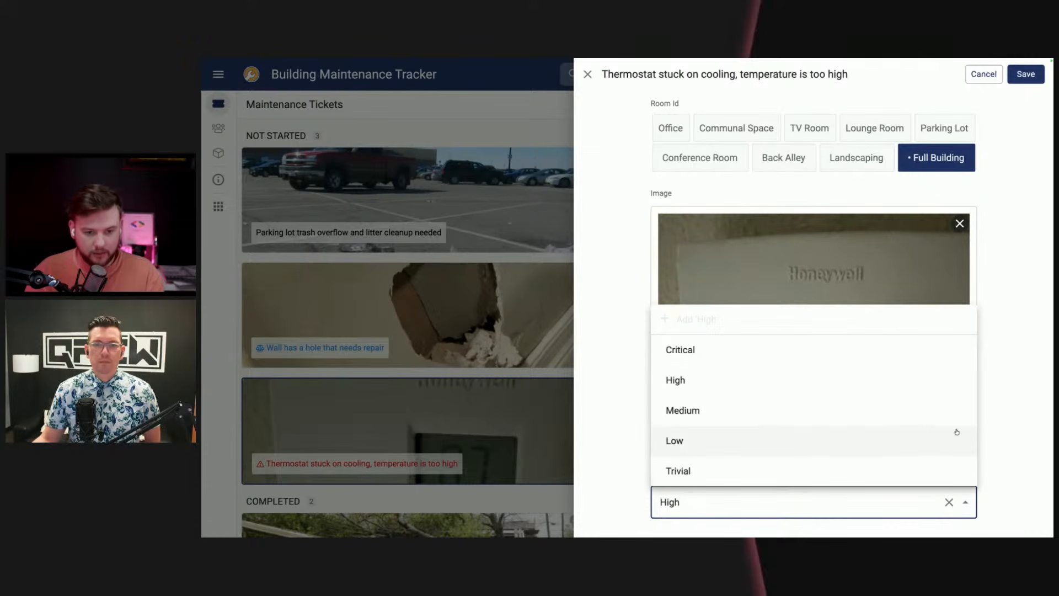
click(989, 426)
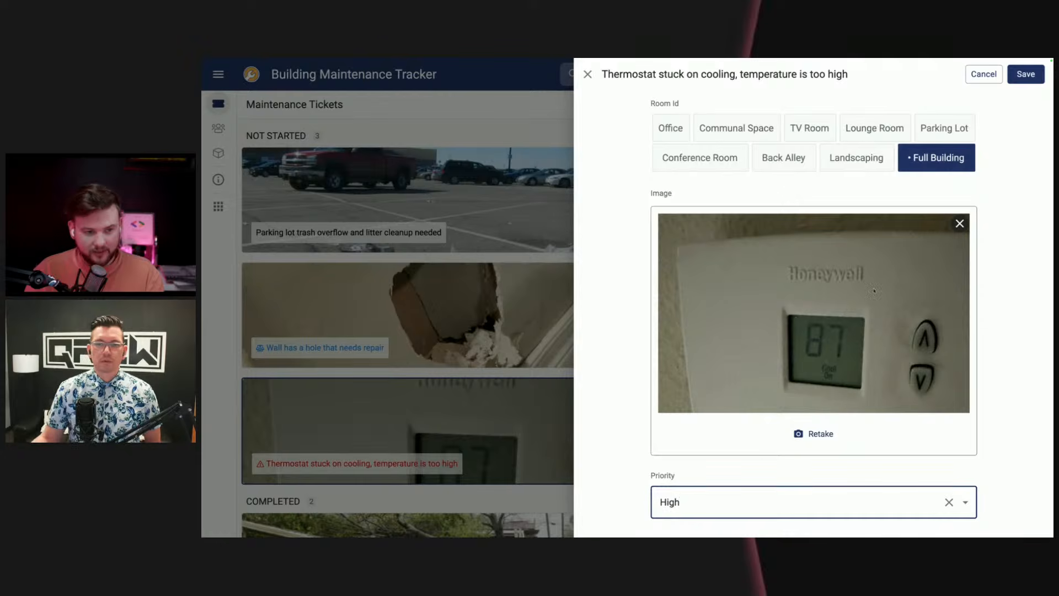
click(990, 79)
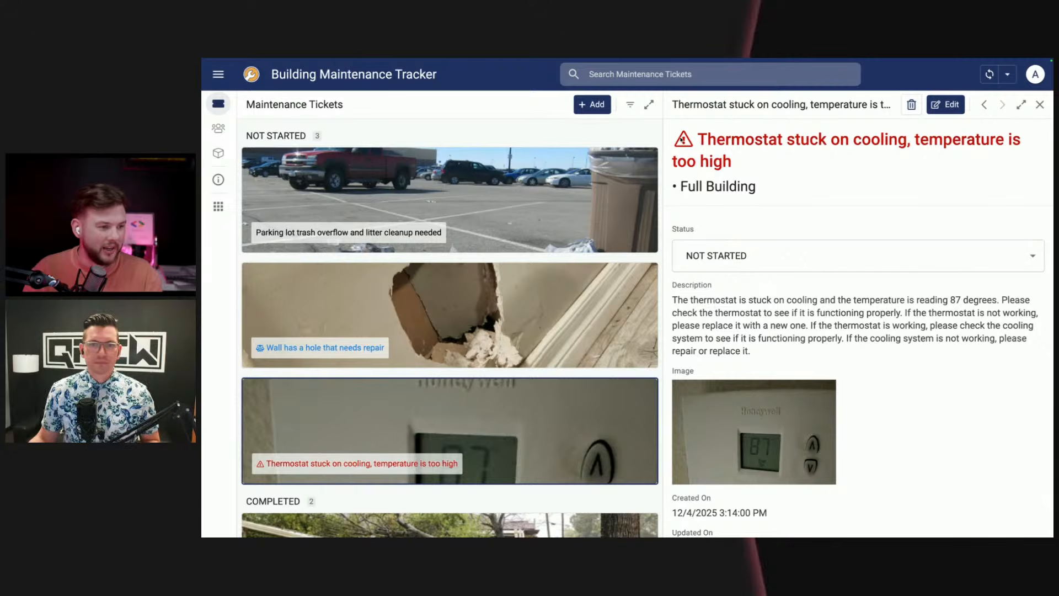
Step: Examine the thermostat ticket's title, details and description alongside the not-started and completed tickets in the list
drag(698, 139, 674, 145)
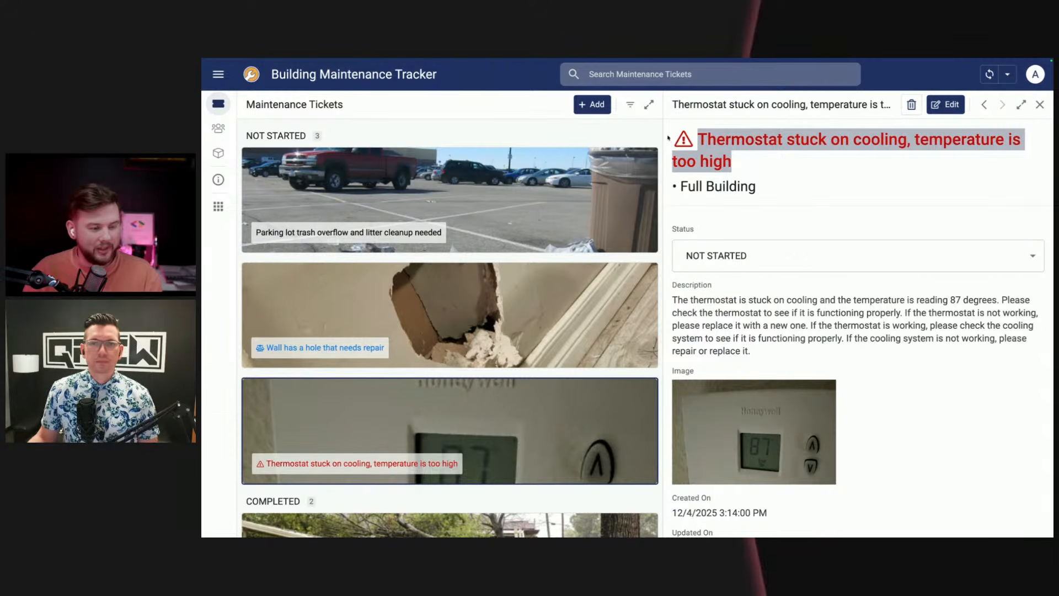
scroll(688, 212, down, 2)
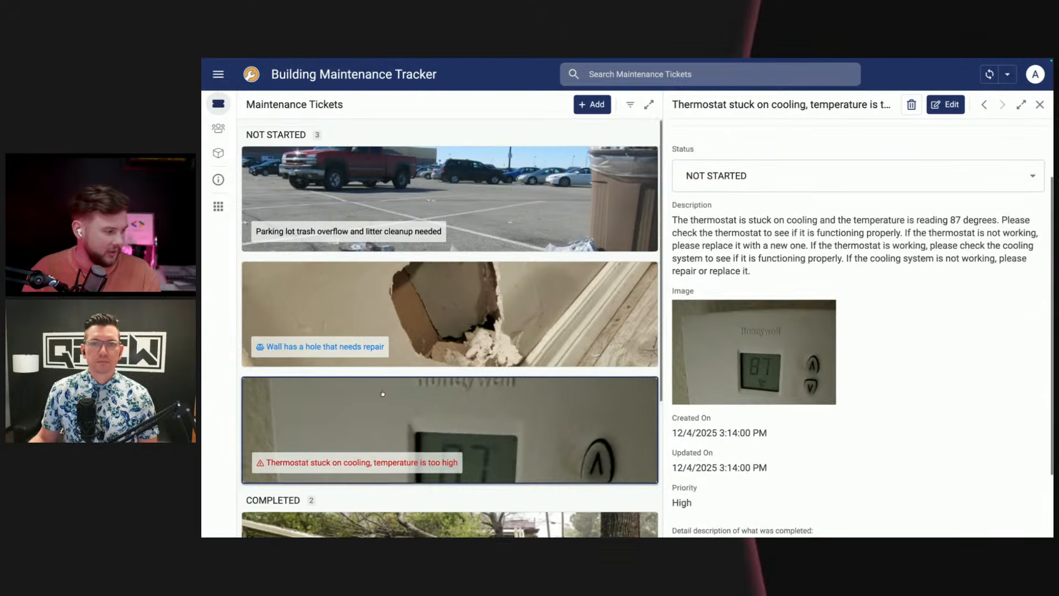
scroll(392, 387, down, 3)
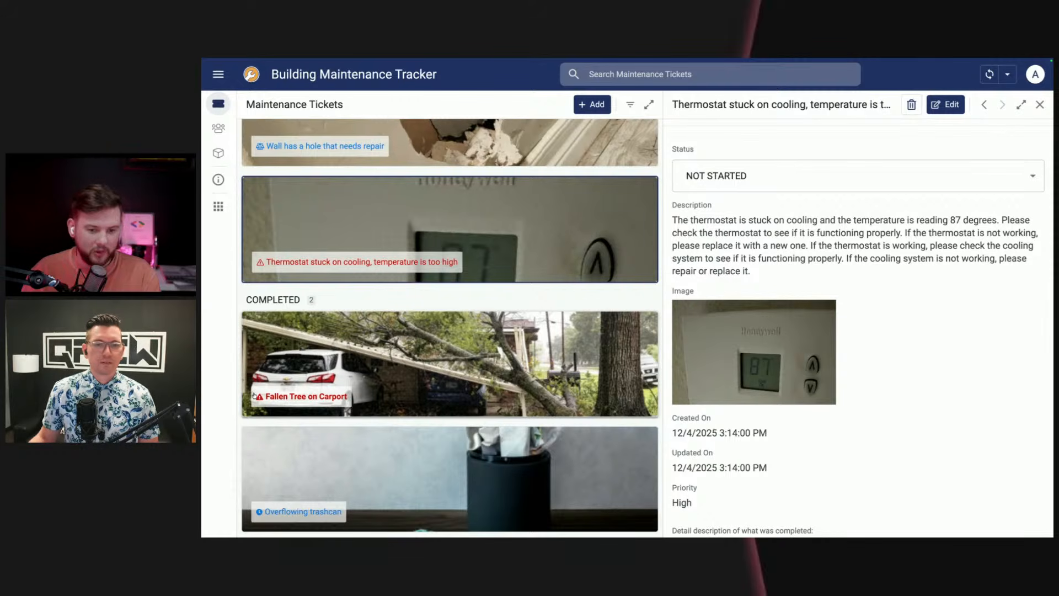
scroll(255, 401, up, 2)
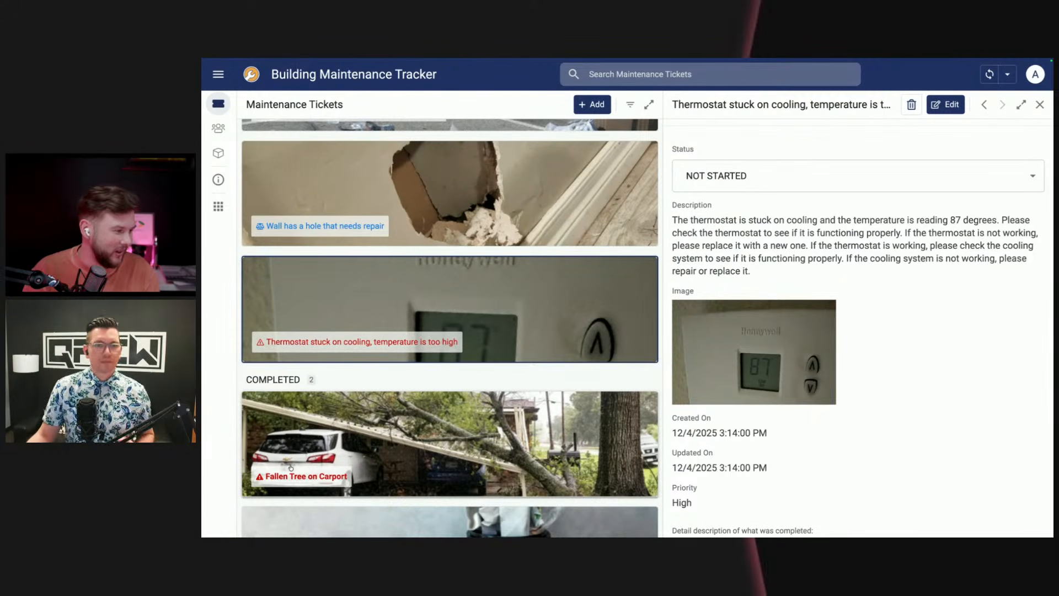
scroll(291, 466, up, 3)
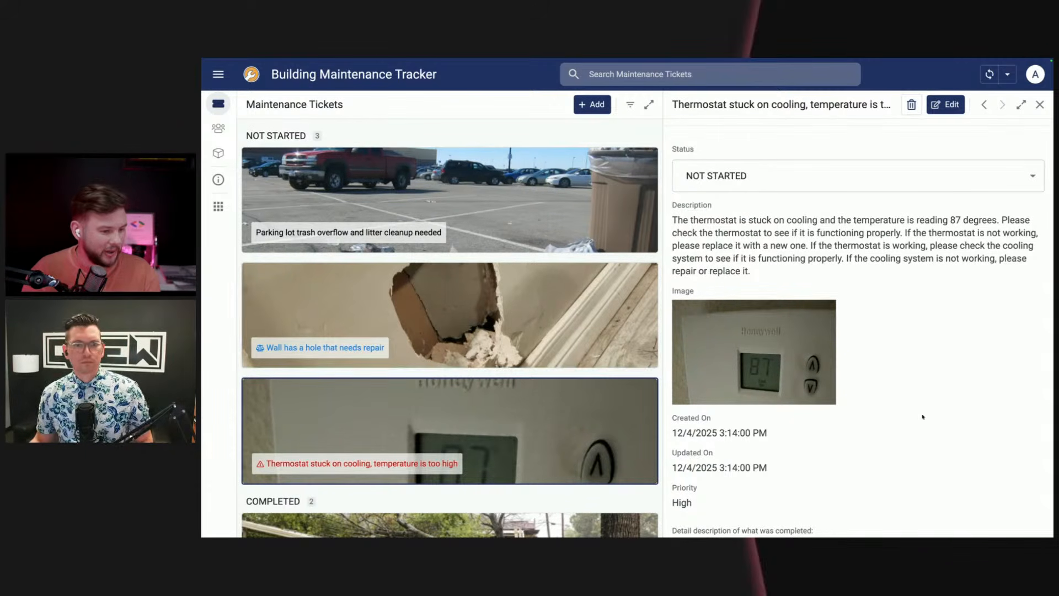
scroll(910, 413, down, 1)
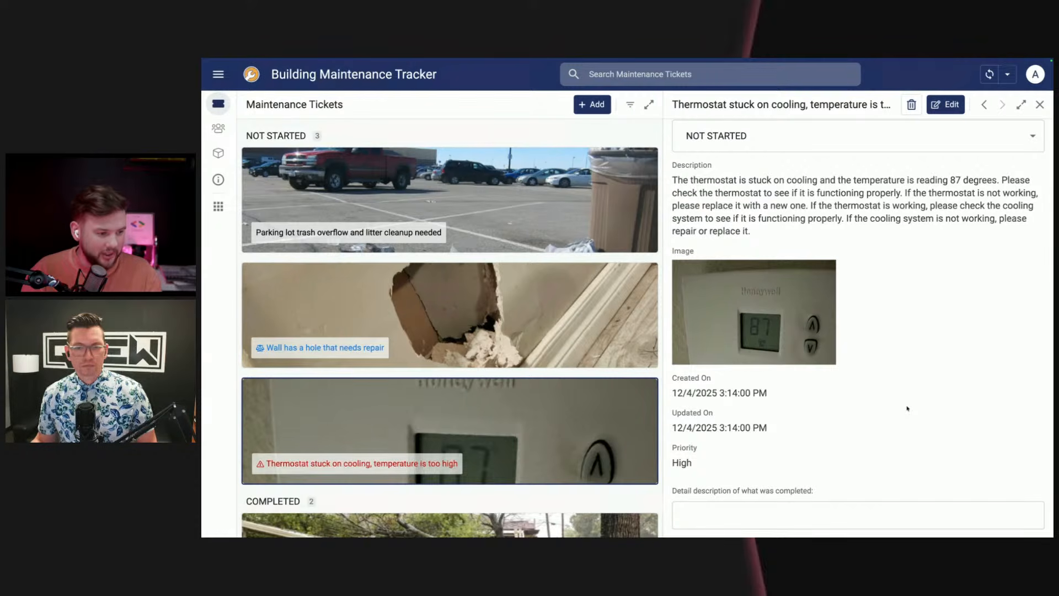
scroll(906, 422, up, 2)
scroll(887, 424, up, 1)
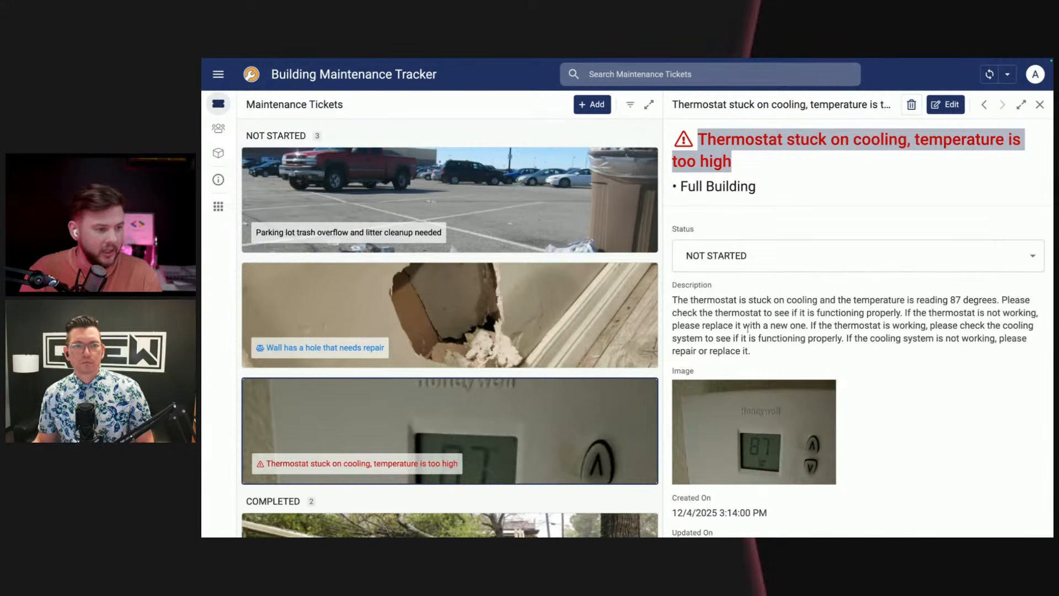
triple_click(714, 161)
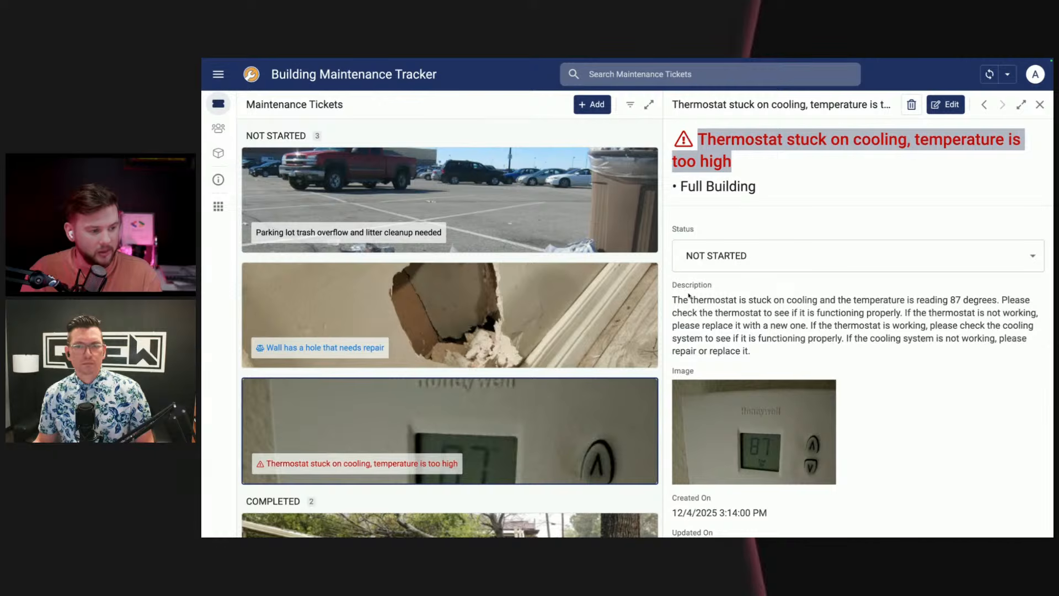
drag(689, 296, 778, 364)
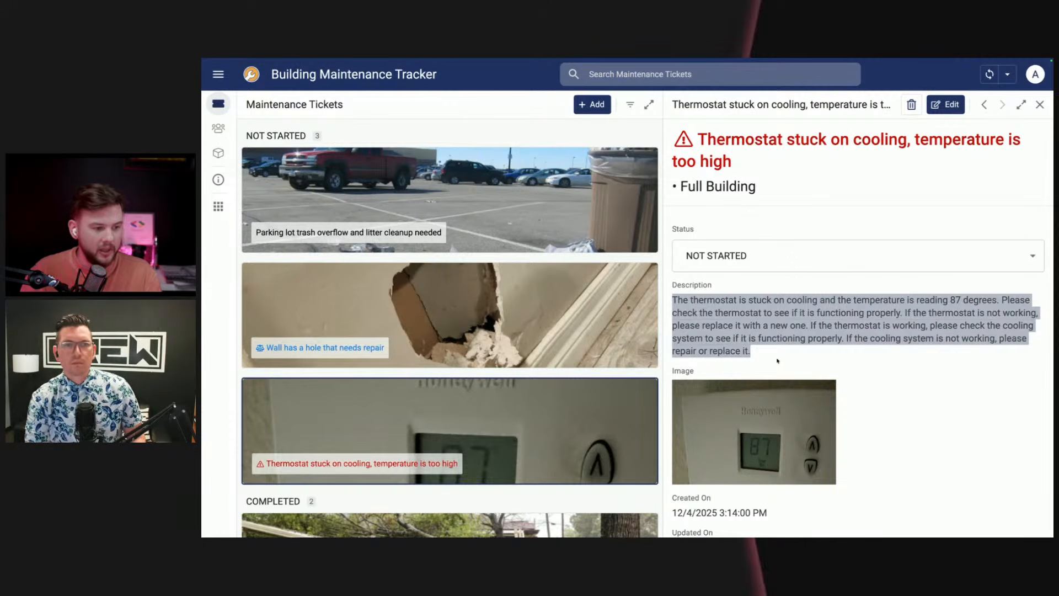
Step: Review the thermostat ticket's description, priority and the field for the detail description of what was completed
click(781, 356)
drag(780, 356, 672, 300)
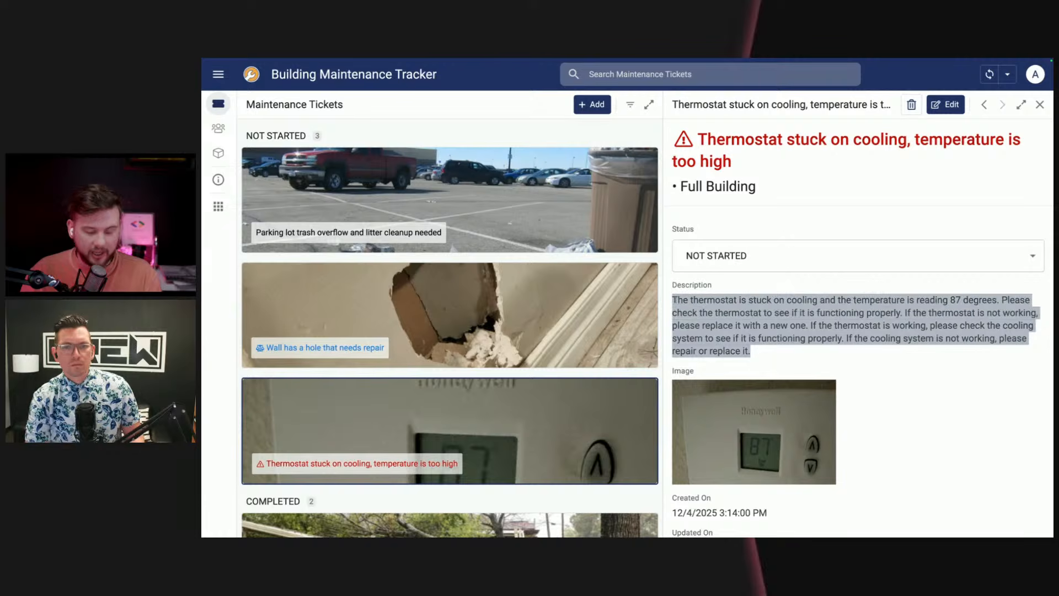
scroll(785, 408, down, 3)
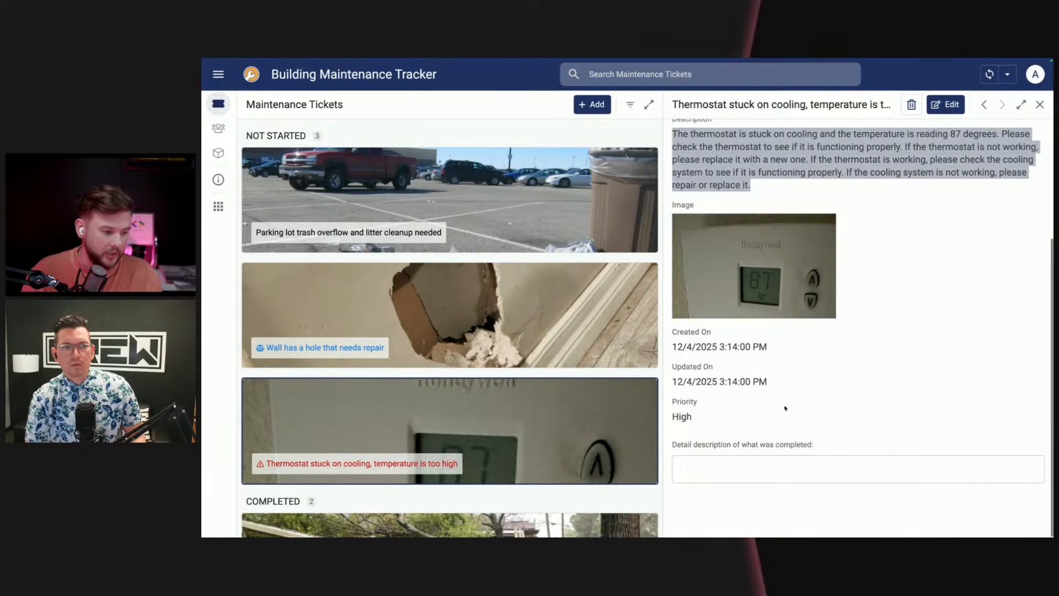
drag(785, 408, 668, 404)
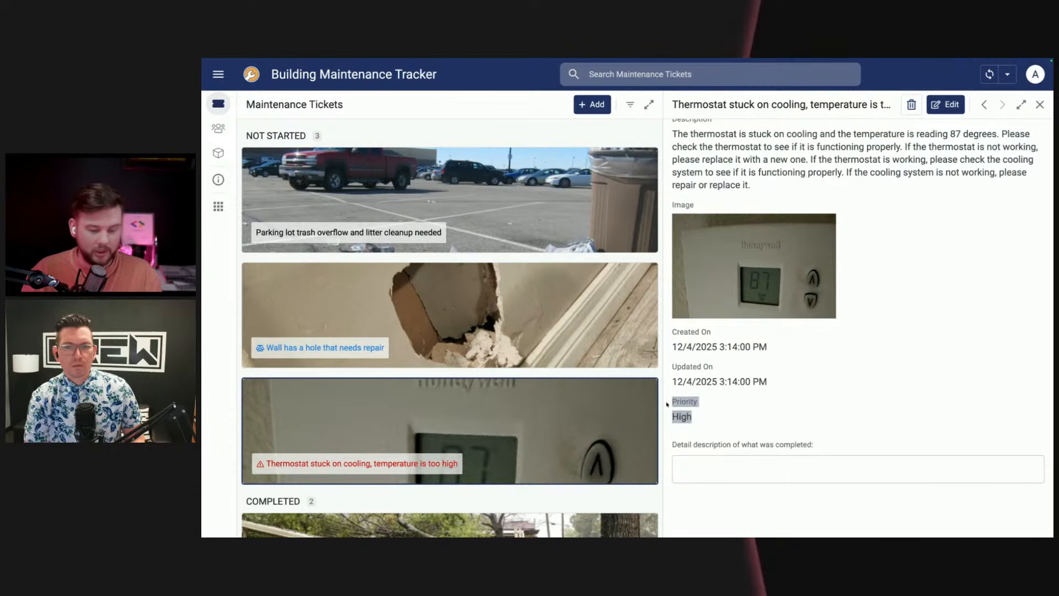
click(701, 407)
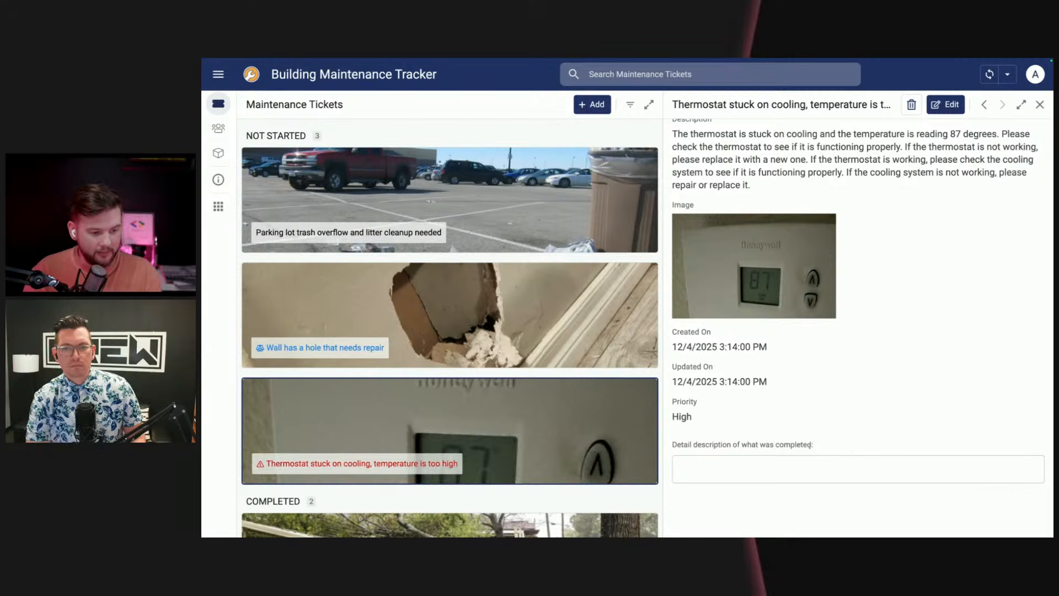
drag(813, 445, 670, 445)
Step: Set the thermostat ticket's status to COMPLETED
scroll(670, 445, up, 5)
click(760, 257)
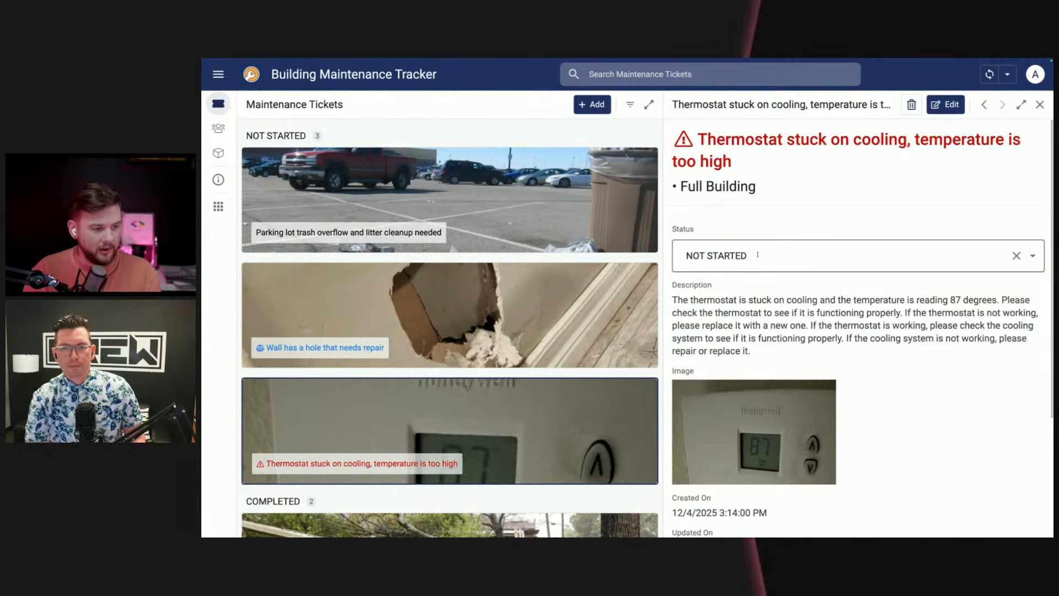
click(813, 348)
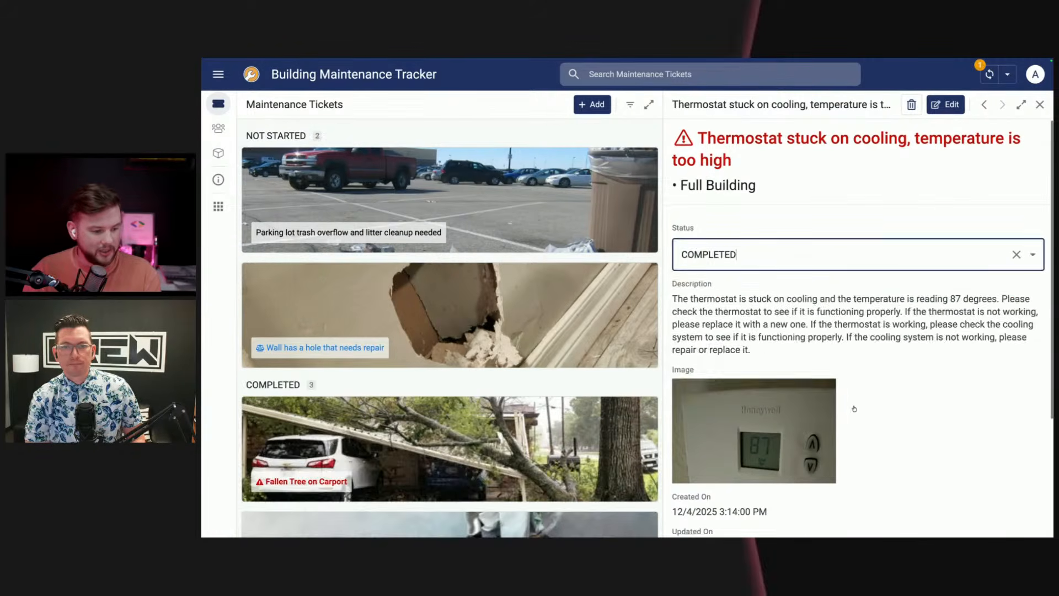
Step: Paste the timestamped repair log, 09:00 to 10:15, into the thermostat ticket's detail description of what was completed and commit it
scroll(872, 416, down, 3)
click(801, 470)
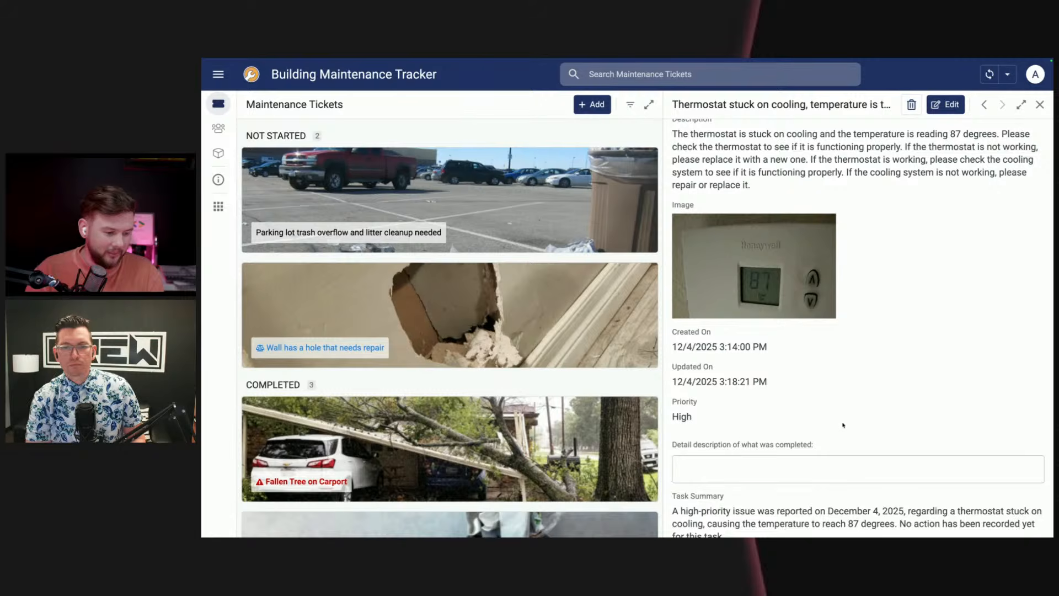
scroll(844, 425, up, 1)
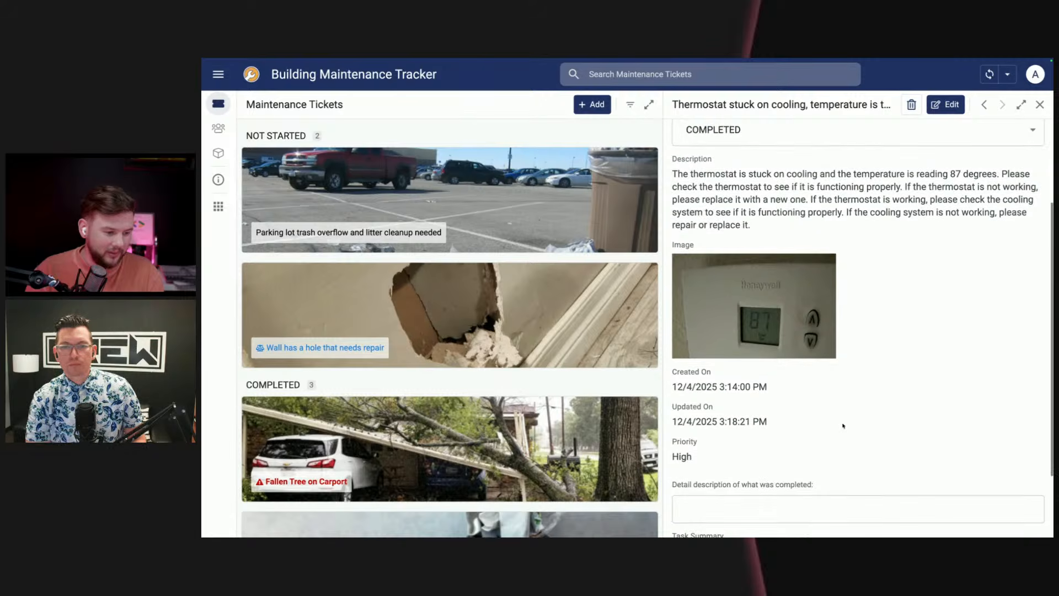
click(770, 514)
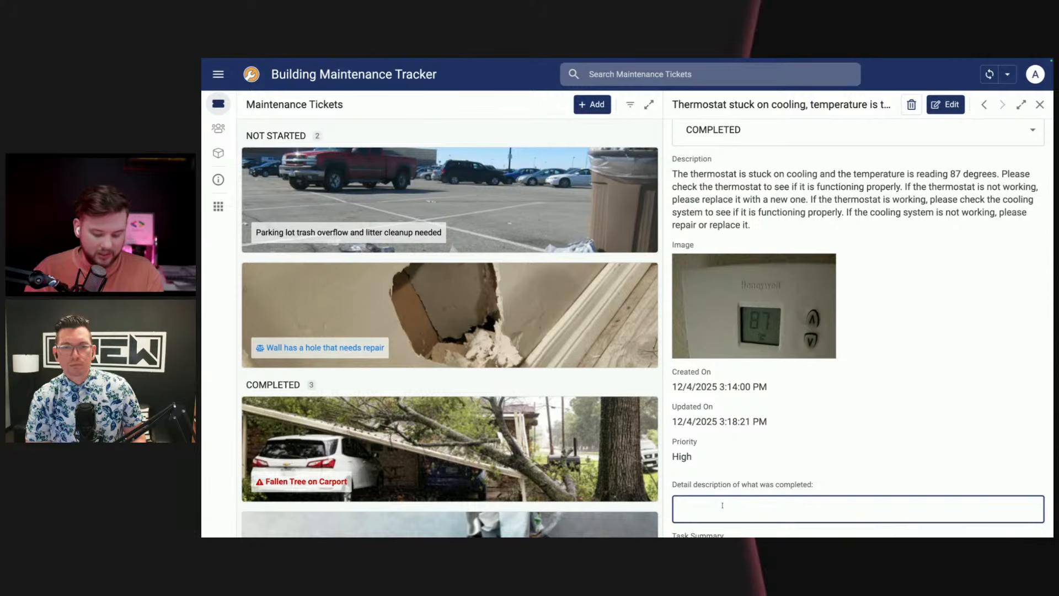
key(ctrl+v)
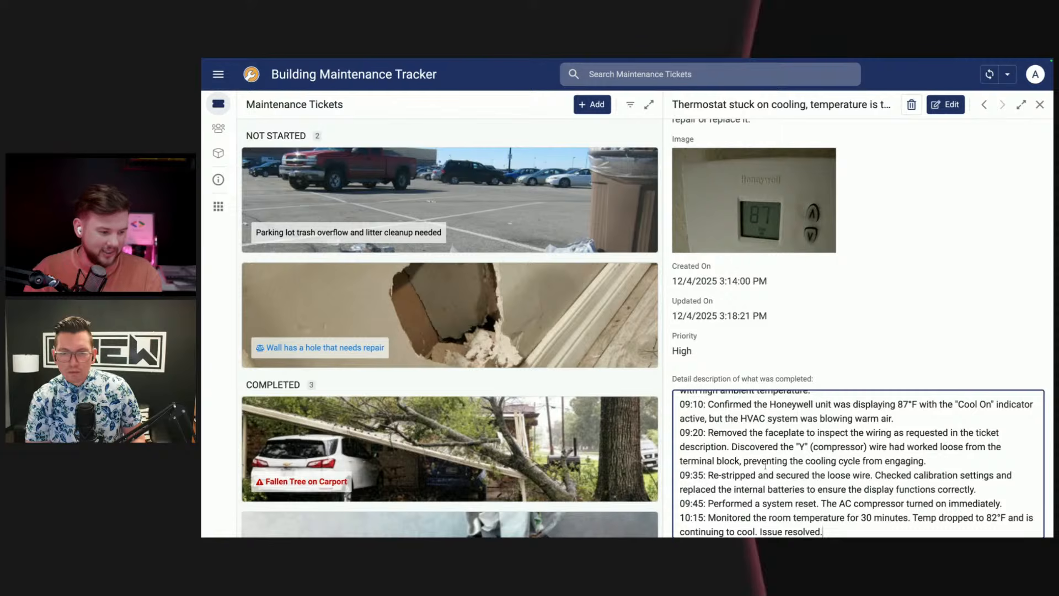
scroll(777, 475, up, 1)
scroll(788, 474, down, 1)
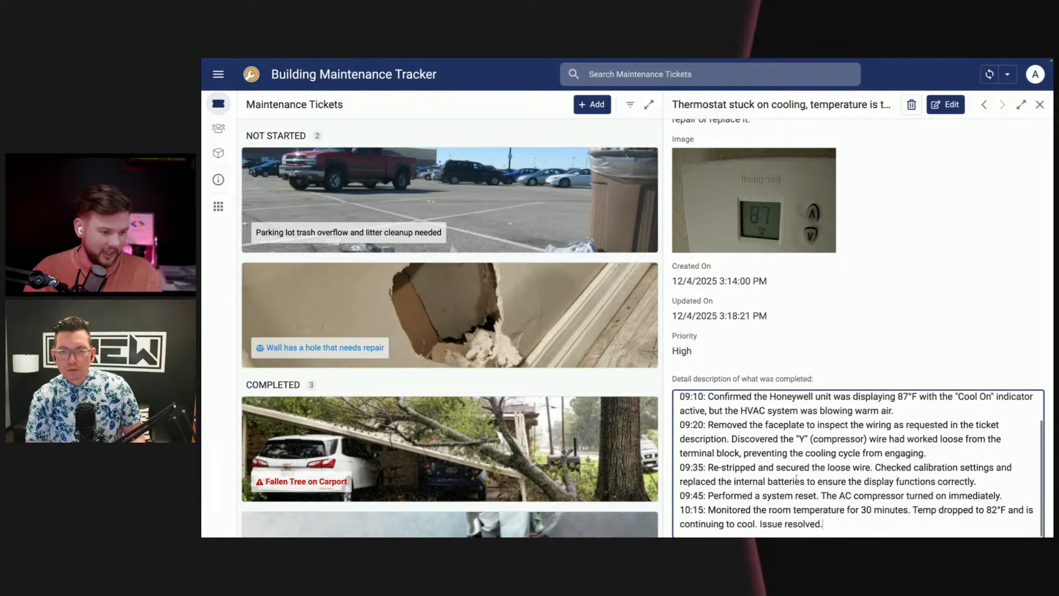
scroll(798, 474, up, 1)
click(908, 330)
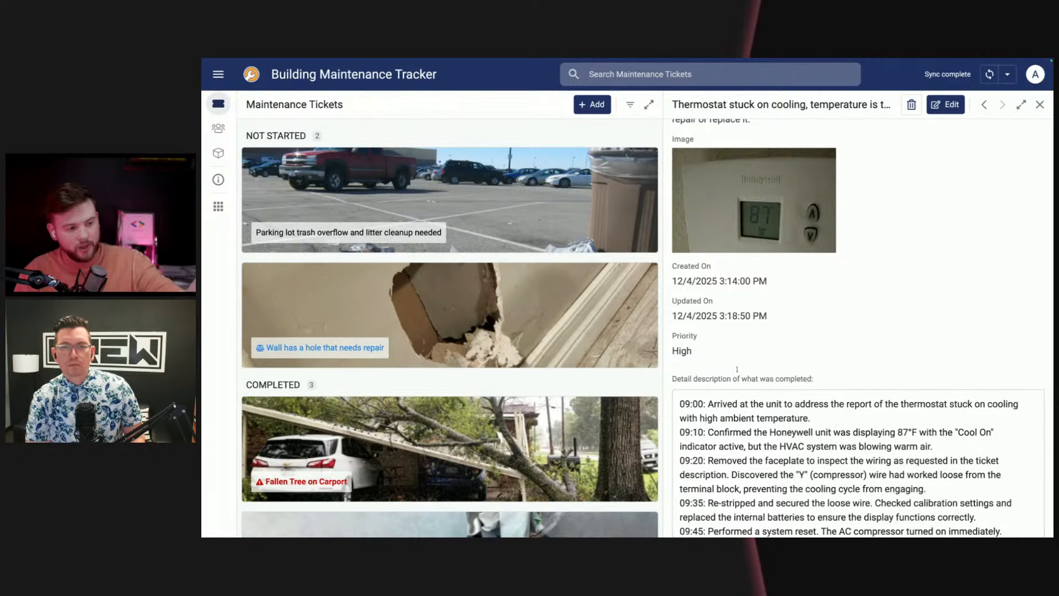
Step: Examine the thermostat ticket's Task Summary and compare it with the timestamped repair log
scroll(753, 327, up, 4)
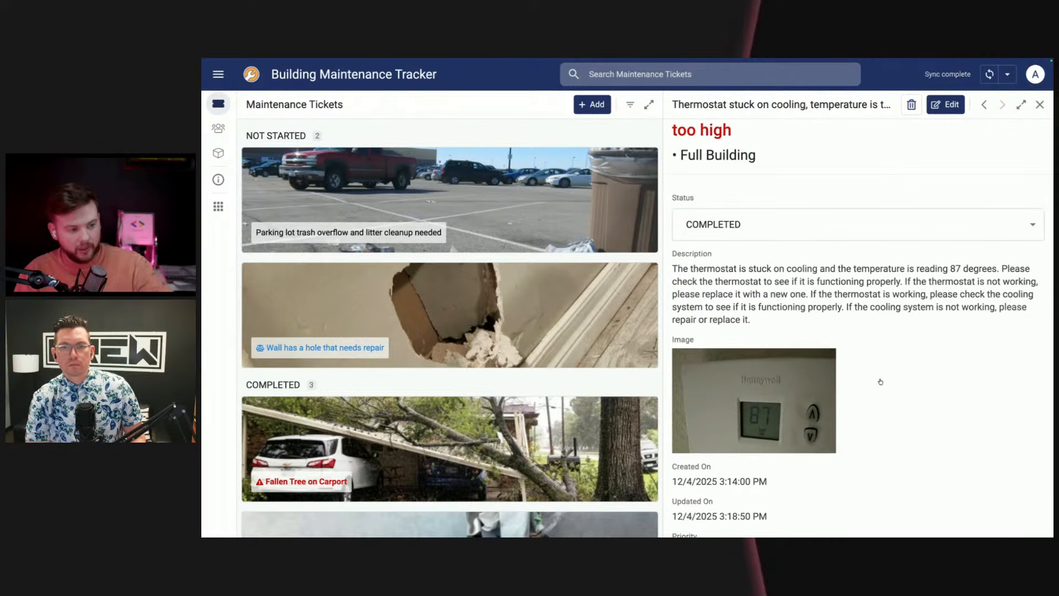
scroll(879, 386, down, 1)
scroll(879, 387, down, 5)
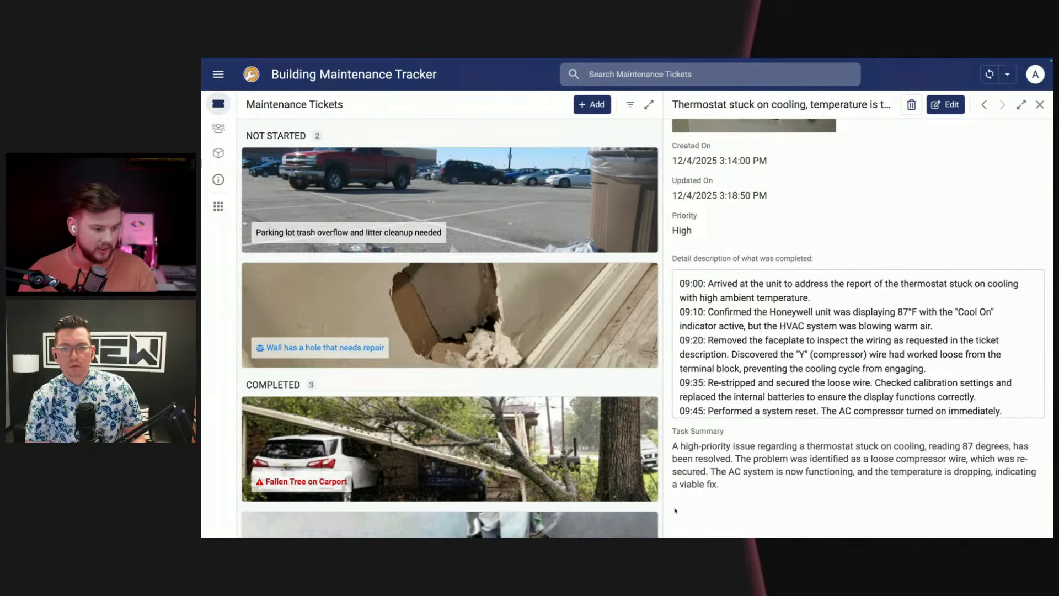
drag(674, 446, 778, 490)
click(780, 494)
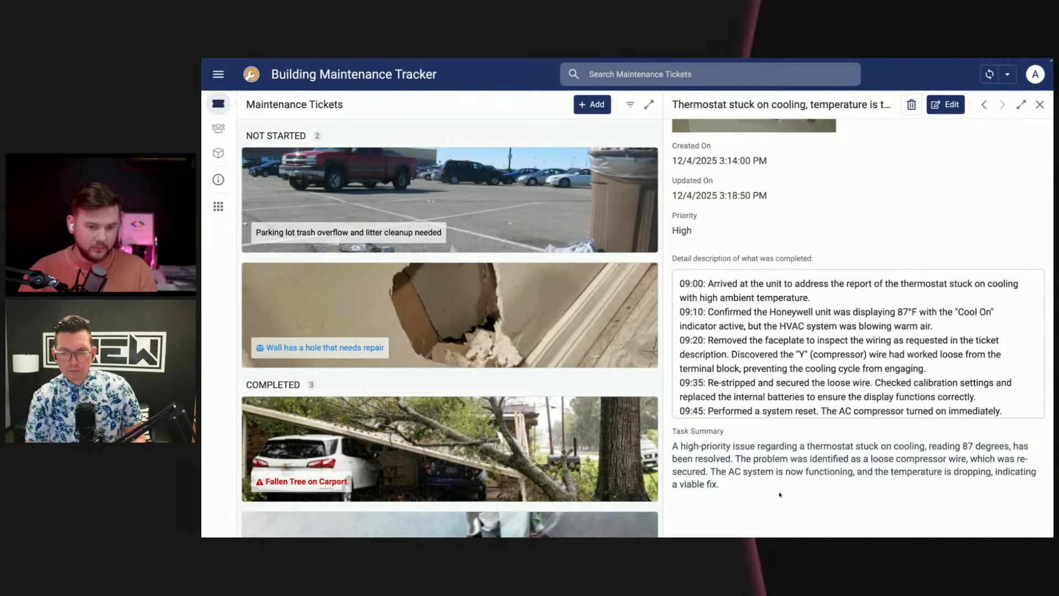
drag(679, 445, 726, 472)
click(828, 485)
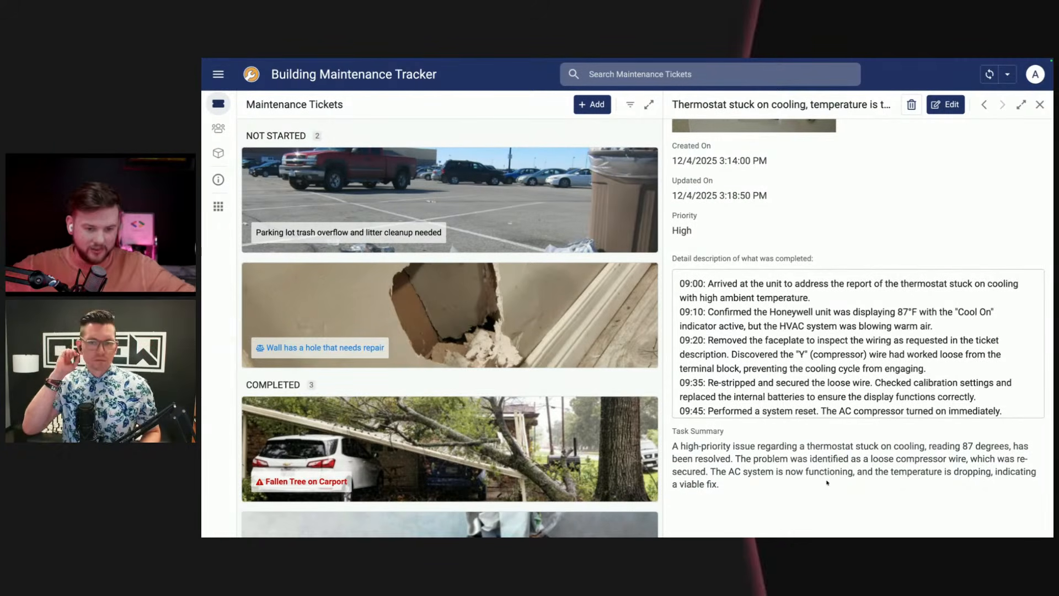
drag(1004, 406, 708, 284)
click(876, 211)
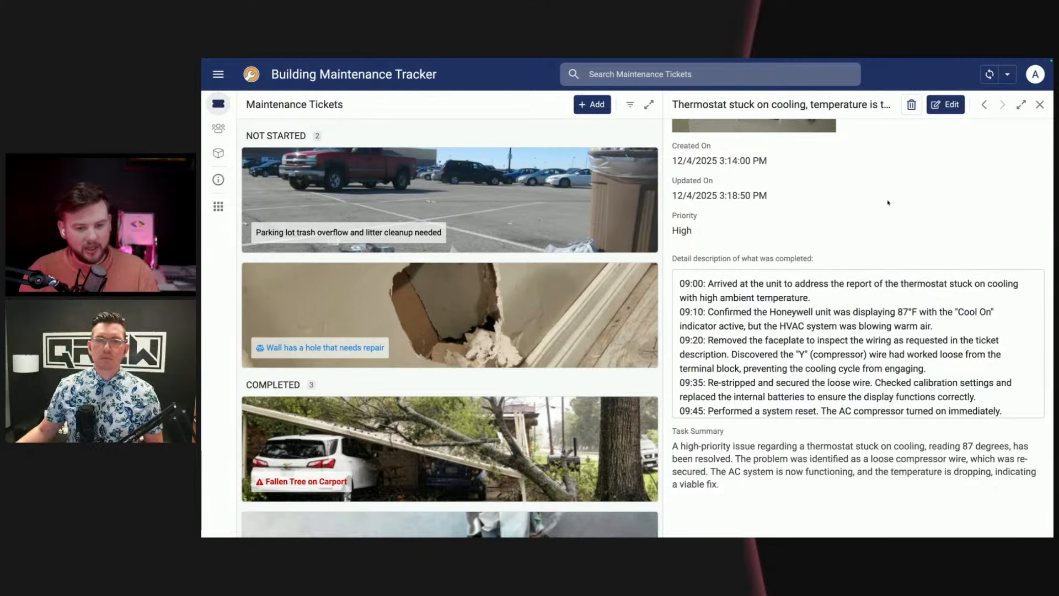
Step: Close the thermostat ticket and start a new maintenance ticket with the Dumpster Fire image from the AST Demo folder
click(1039, 105)
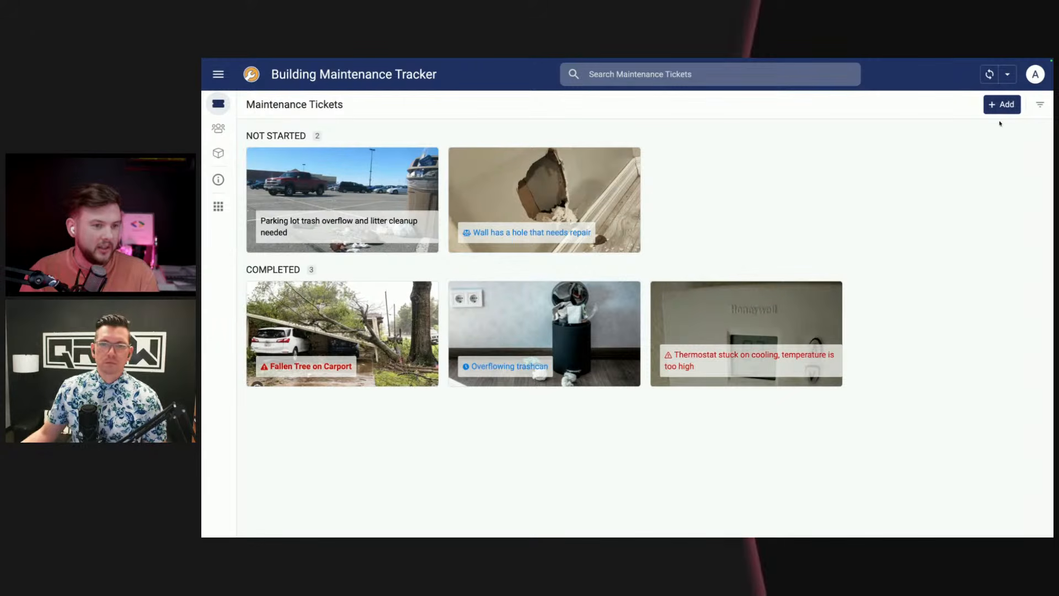
click(1000, 104)
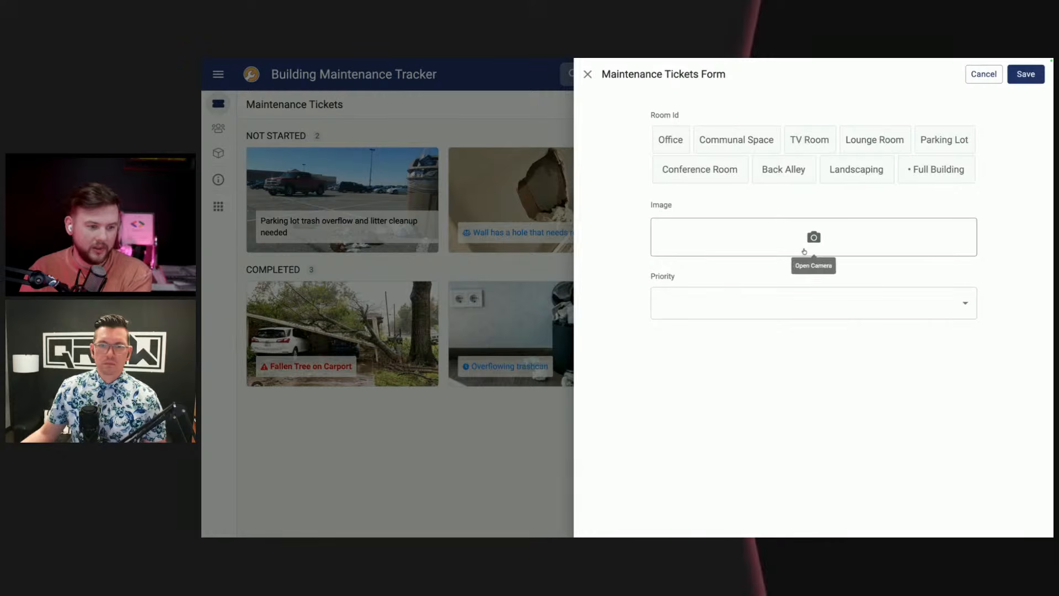
click(813, 237)
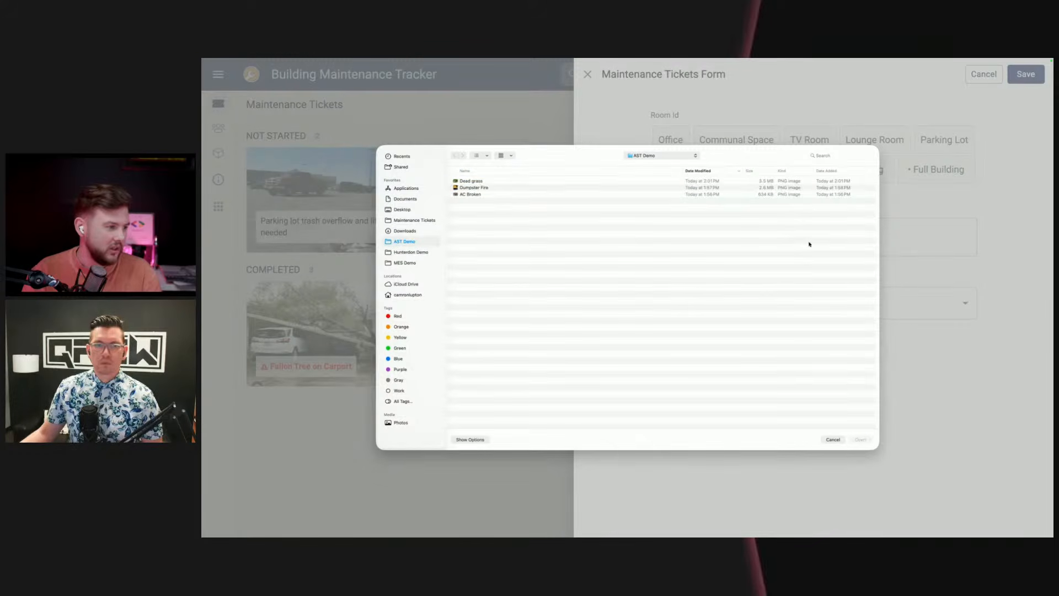
click(460, 188)
double_click(460, 187)
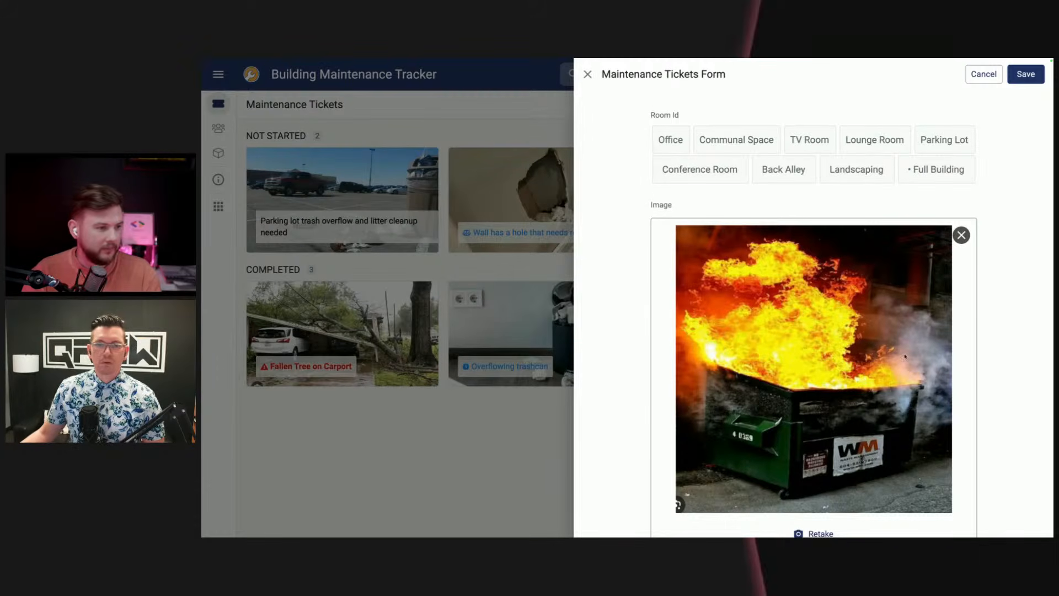
Step: Assign the new ticket to the Back Alley room and save it
scroll(988, 335, down, 1)
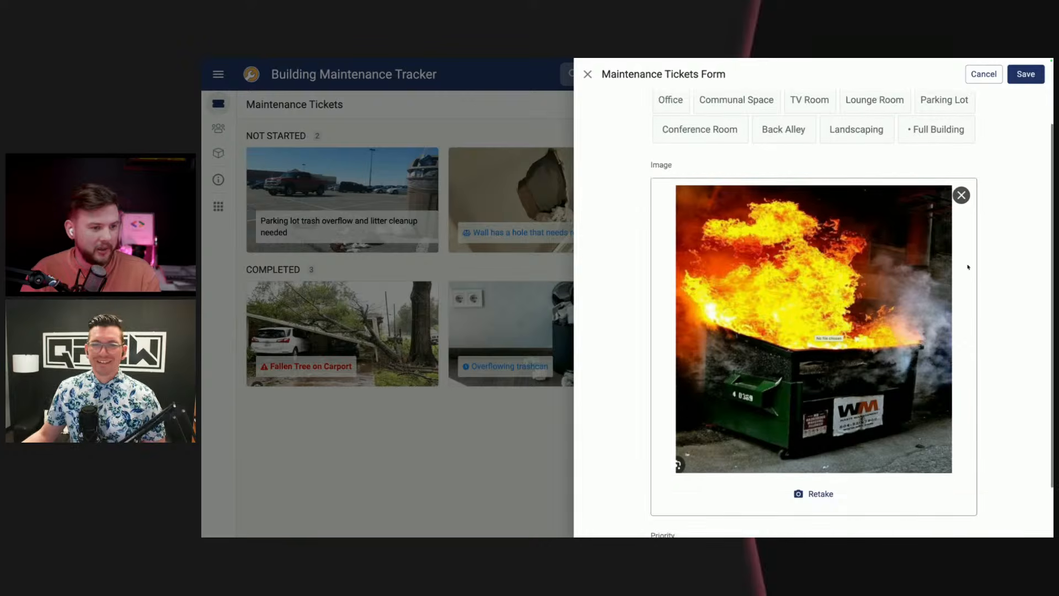
scroll(965, 265, up, 1)
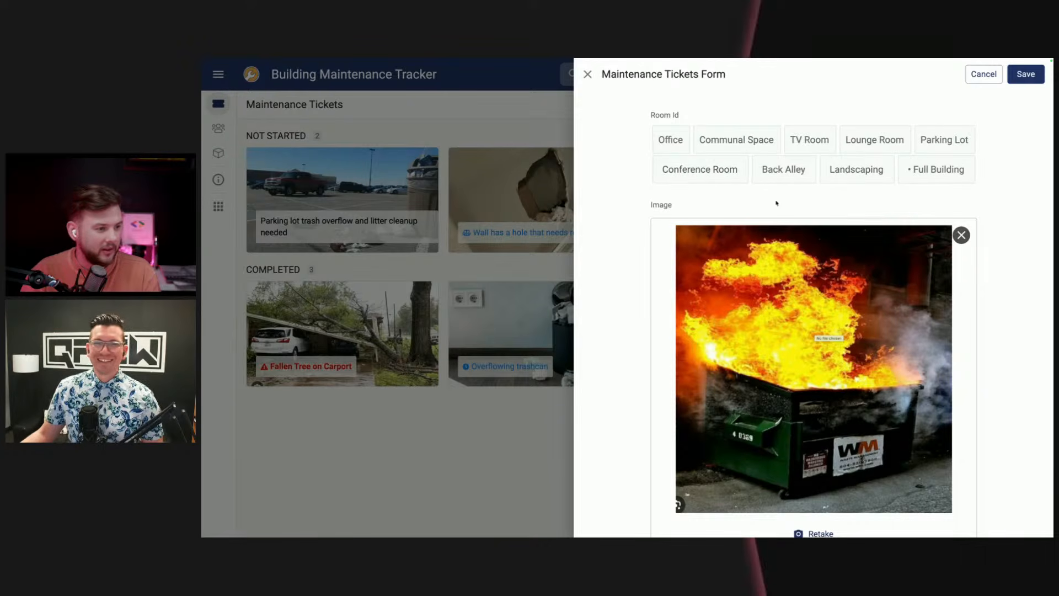
click(784, 169)
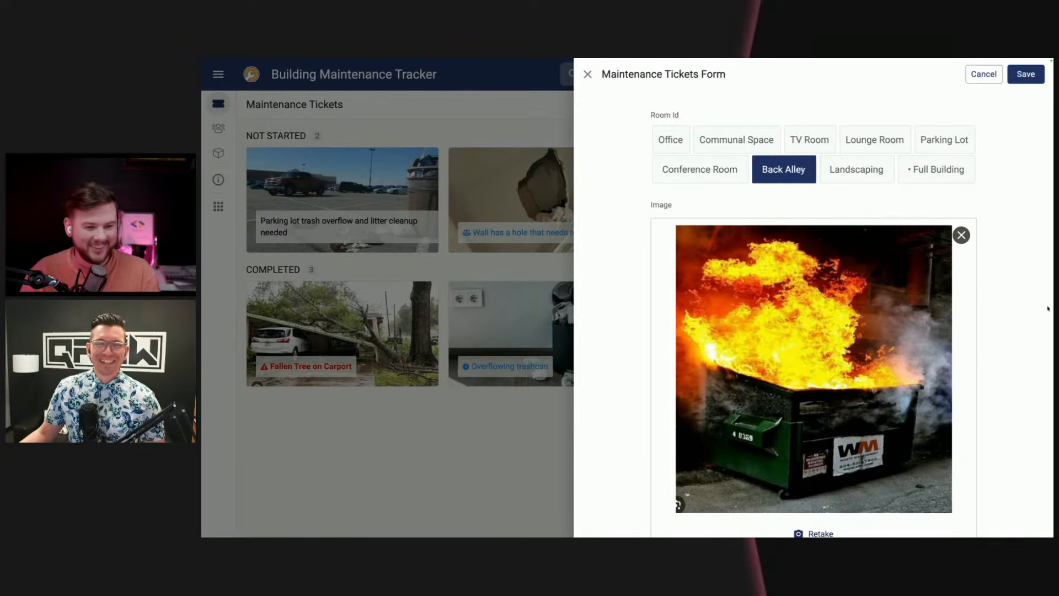
click(1025, 75)
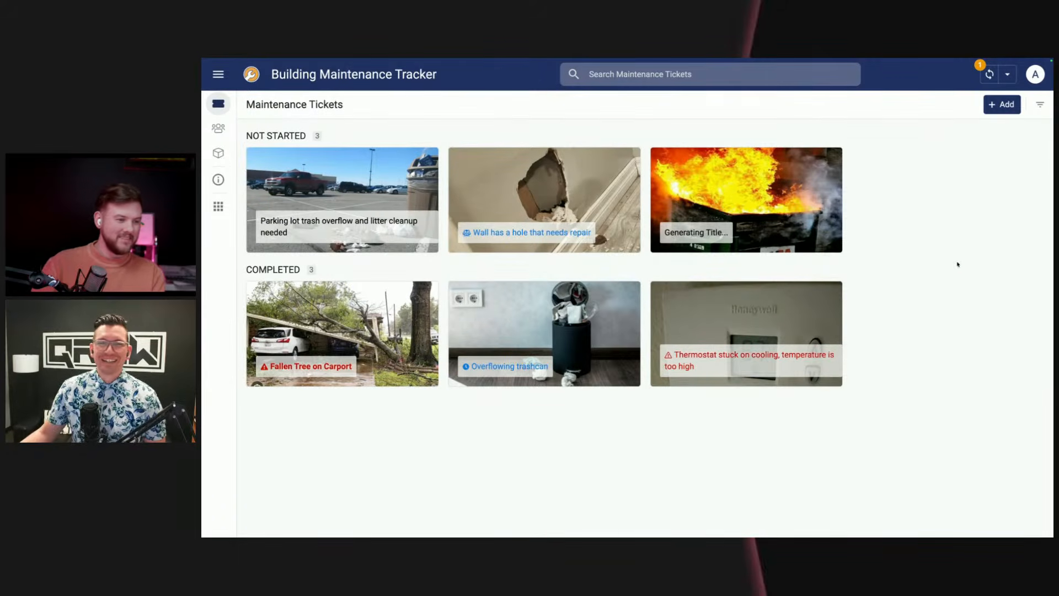
Step: Open the new dumpster fire ticket and check its generated details and priority
click(783, 211)
scroll(821, 309, down, 1)
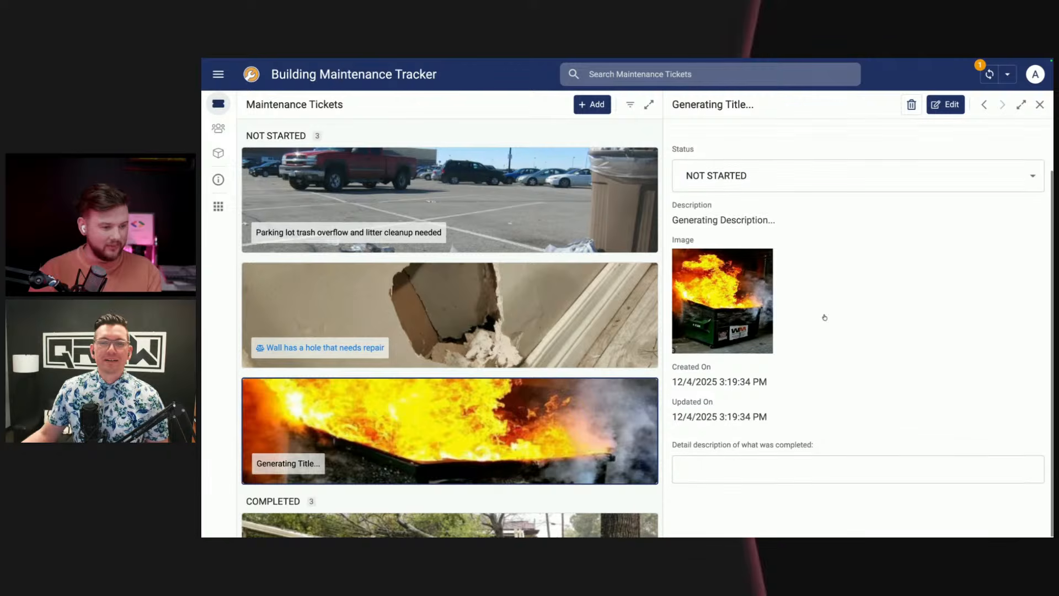
scroll(824, 317, up, 1)
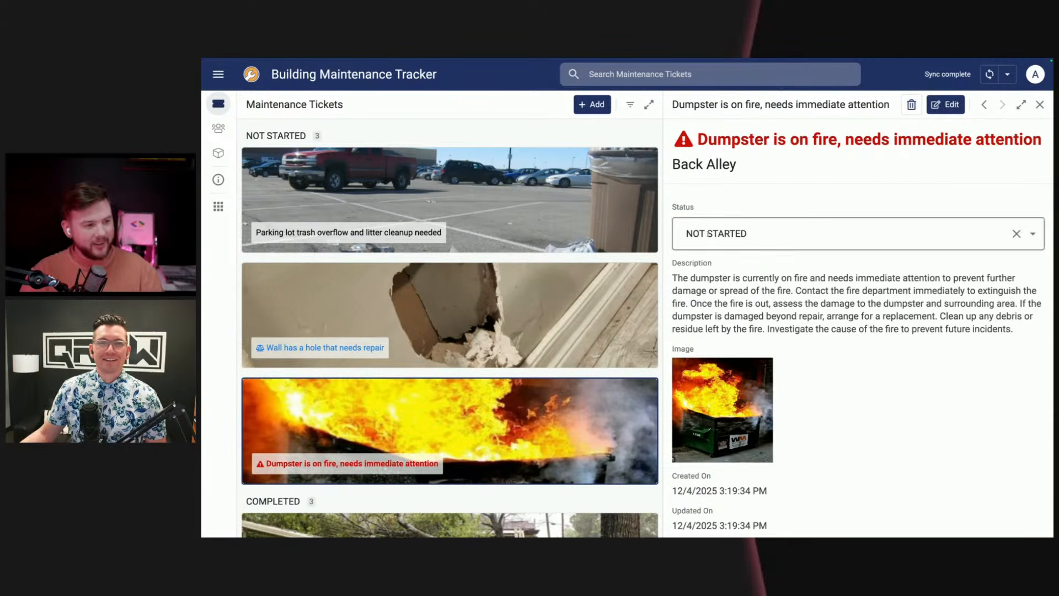
scroll(798, 346, down, 2)
drag(703, 443, 670, 436)
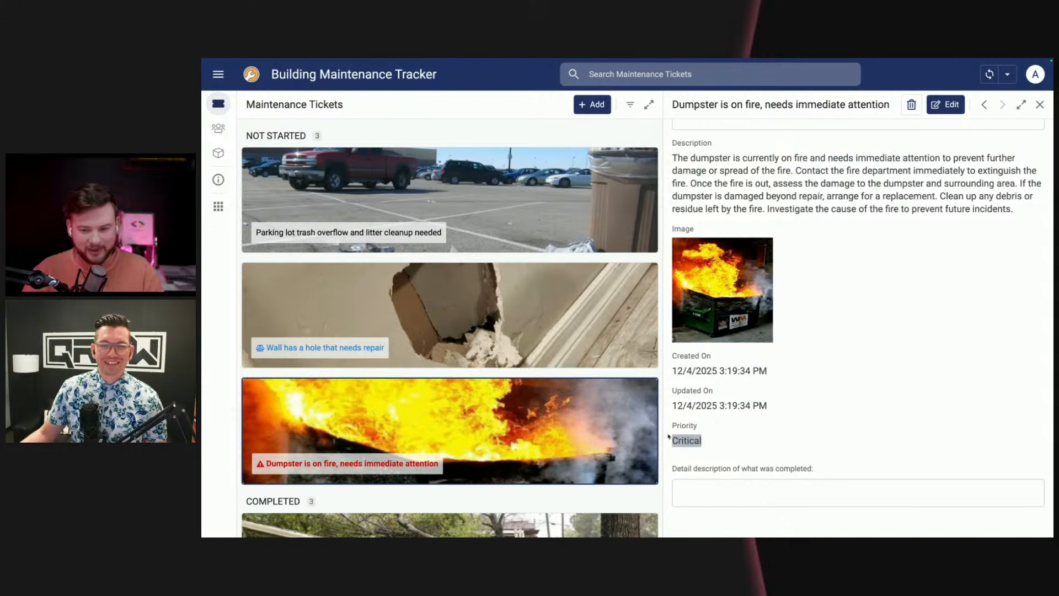
click(896, 380)
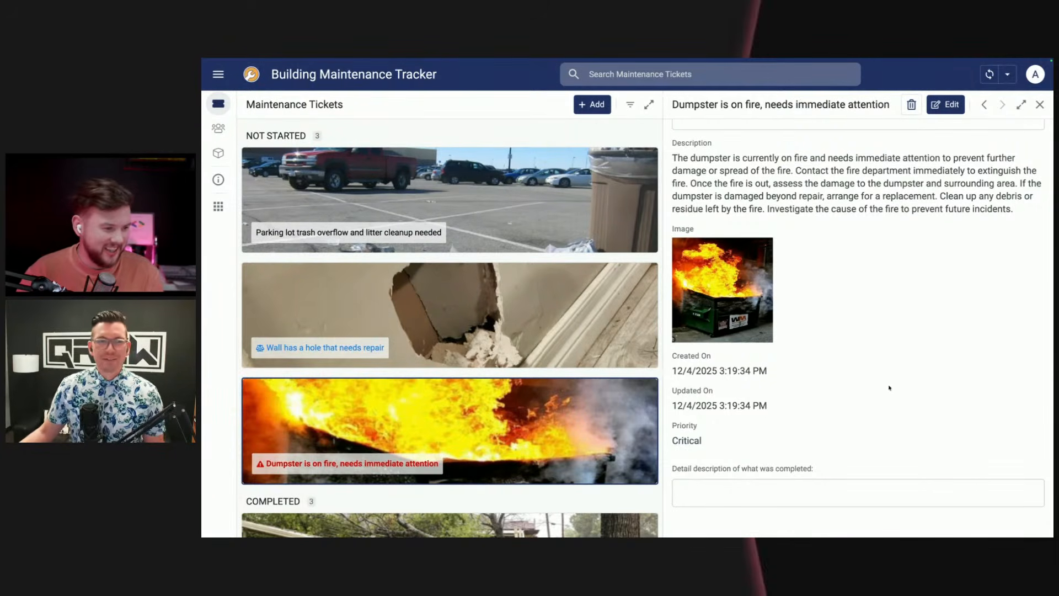
Step: Examine the dumpster ticket's generated title and description, including the instruction to contact the fire department
scroll(889, 387, up, 2)
drag(697, 138, 1006, 144)
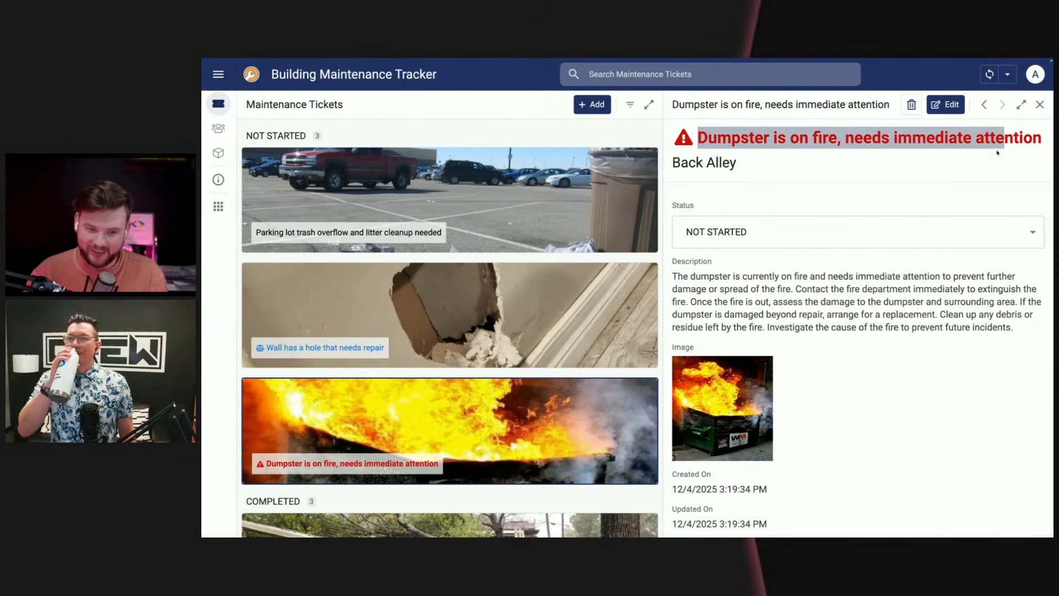
drag(698, 138, 1033, 139)
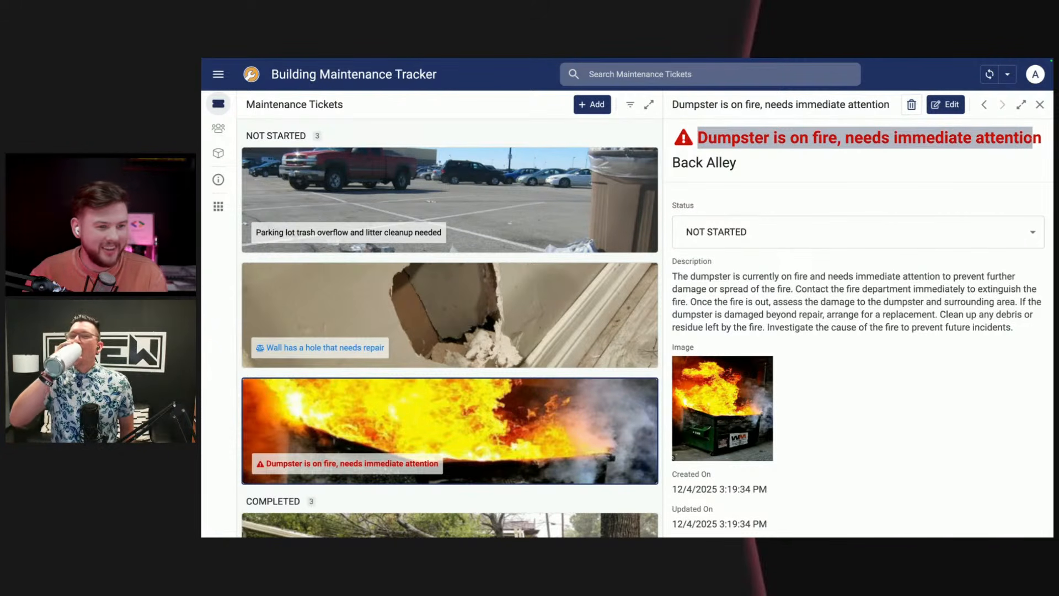
click(1033, 139)
mouse_move(678, 287)
mouse_down()
mouse_move(796, 288)
mouse_move(1017, 317)
mouse_move(1021, 330)
mouse_move(882, 329)
mouse_move(672, 276)
mouse_up()
click(863, 315)
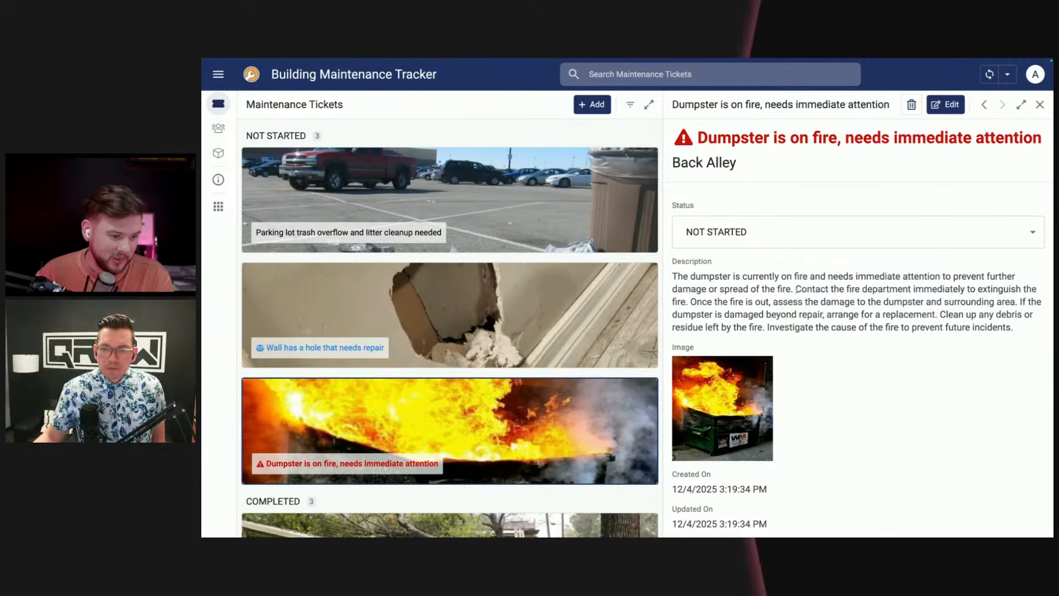
drag(796, 289, 910, 289)
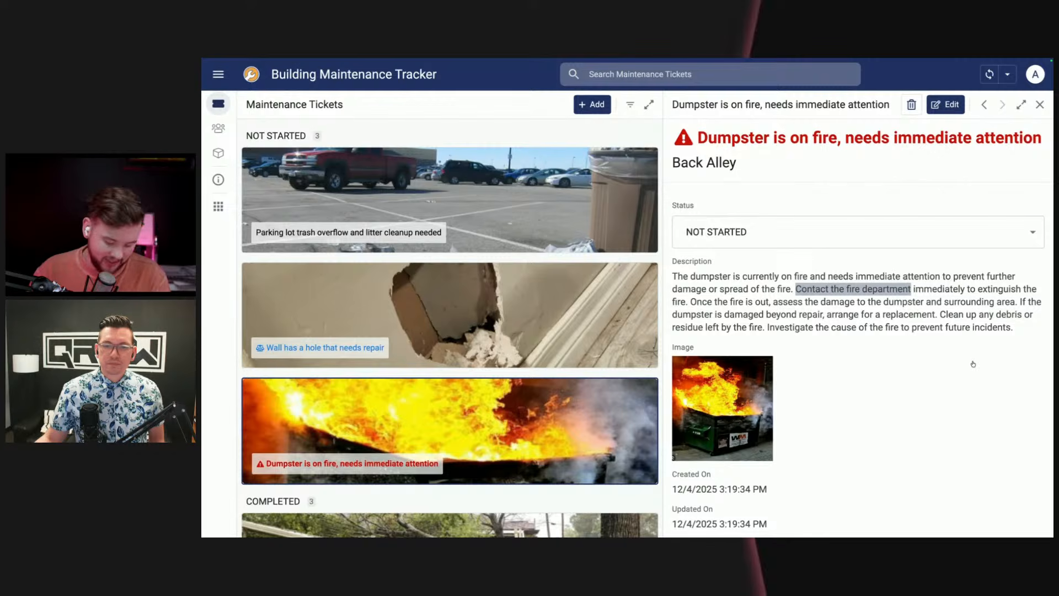
Step: Fill the dumpster ticket's detail description of completed work with the copied log, from the 14:15 Fire Department call through the root cause
scroll(851, 358, down, 3)
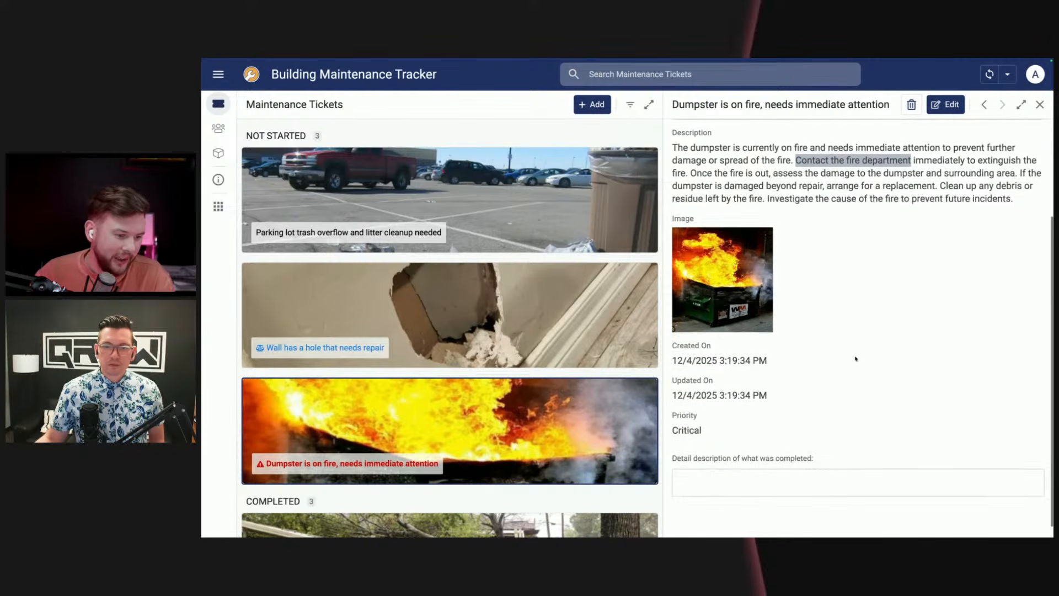
click(744, 487)
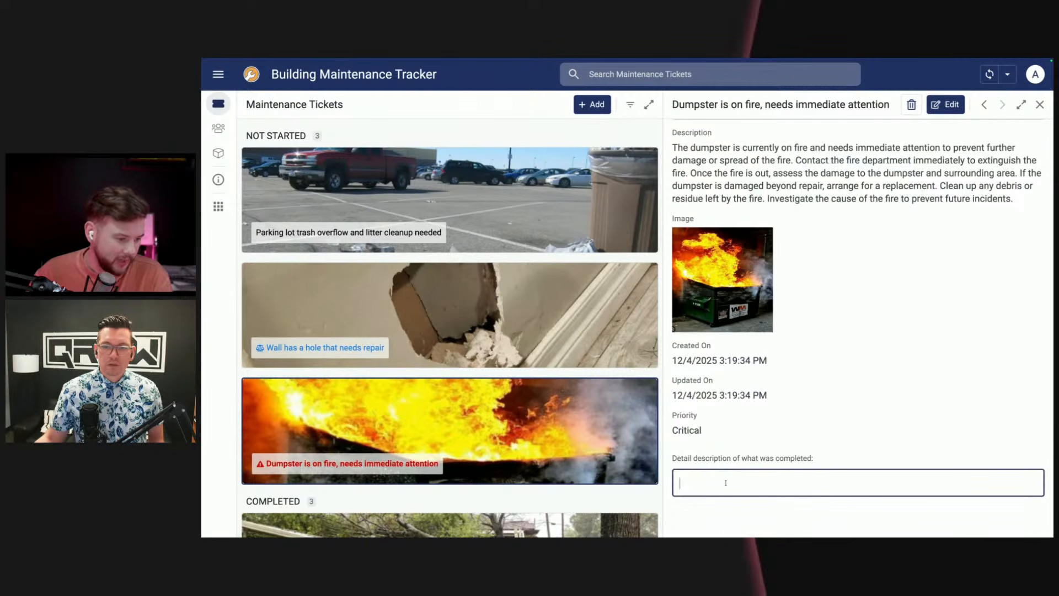
text(14:15: Called Fire Department immediately regarding active fire in dumpster #4 0369. 14:20: Cleared flammable debris (cardboard/pallets) from the loading dock radius. 14:45: Fire extinguished by FD. Site declared safe. 15:00: Assessment complete. Dumpster is non-functional/destroyed. Surrounding area washed down and swept. 15:30: Coordinated with WM for removal of the damaged unit. Scheduled replacement for 12/05. Root Cause: Suspected unauthorized disposal of flammable liquids/rags. Incident report filed with Safety Officer.)
click(912, 333)
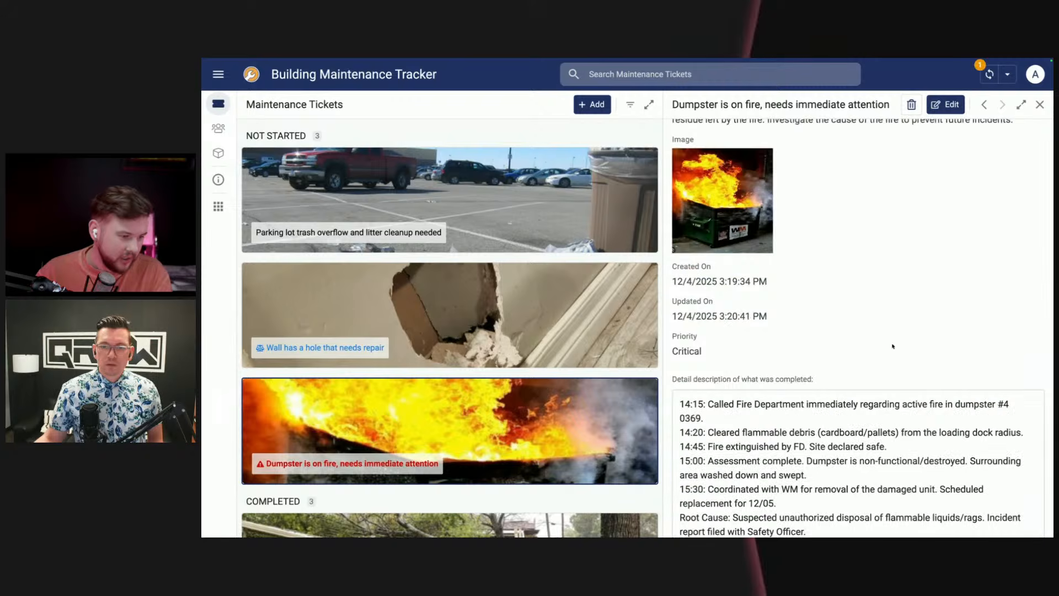
Step: Examine the dumpster ticket's generated Task Summary, including its closing judgement on whether the response is a viable fix
scroll(885, 356, down, 1)
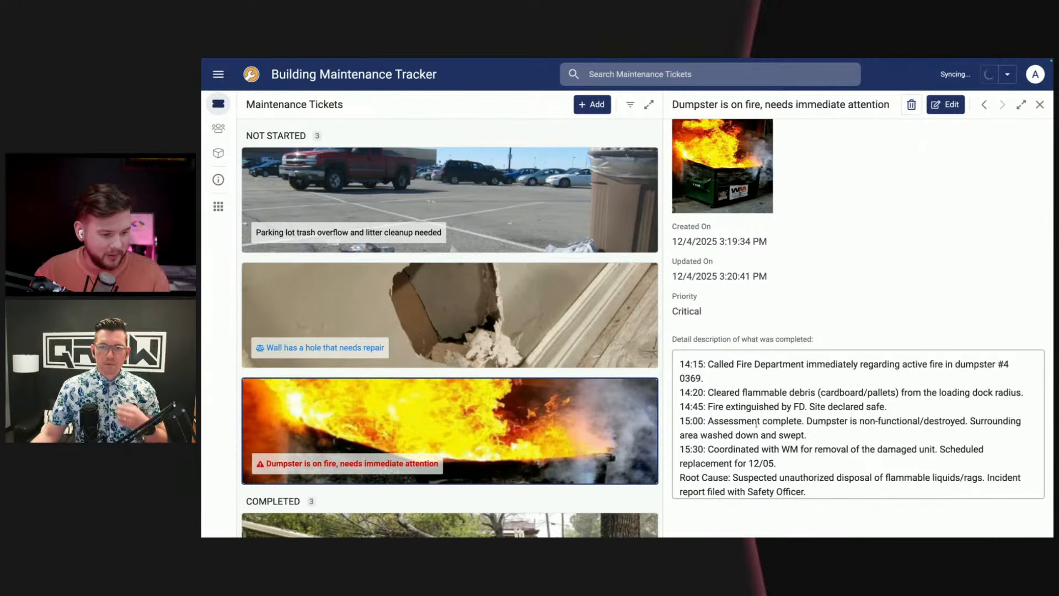
scroll(744, 452, down, 2)
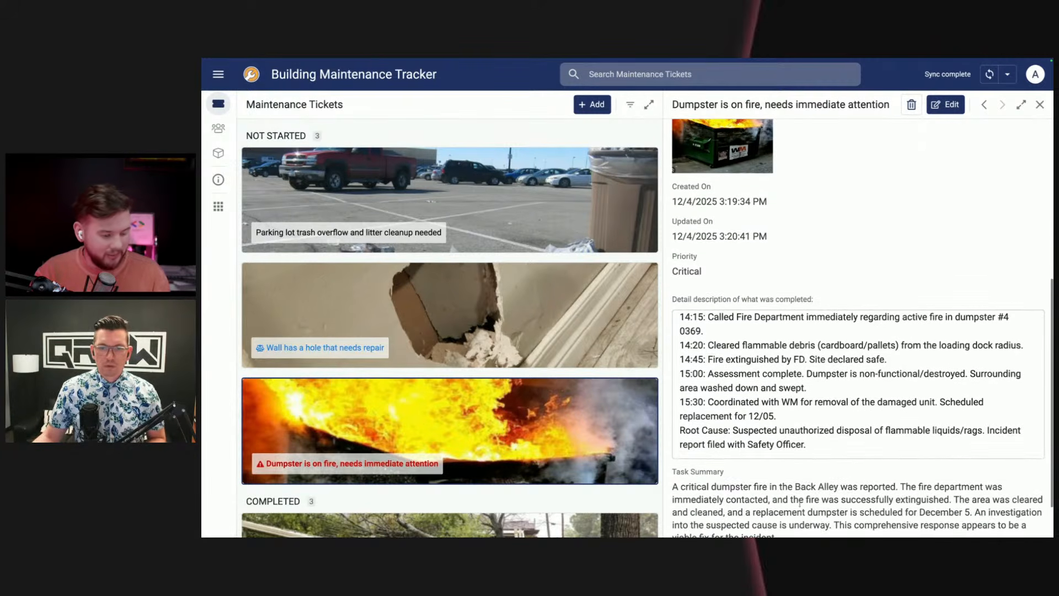
drag(672, 446, 796, 500)
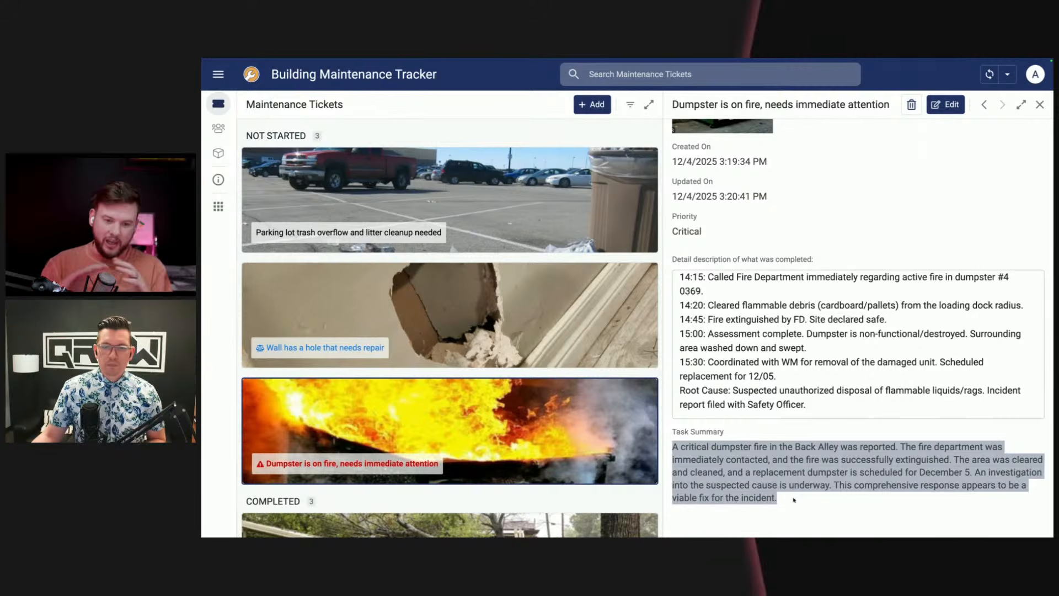
click(813, 476)
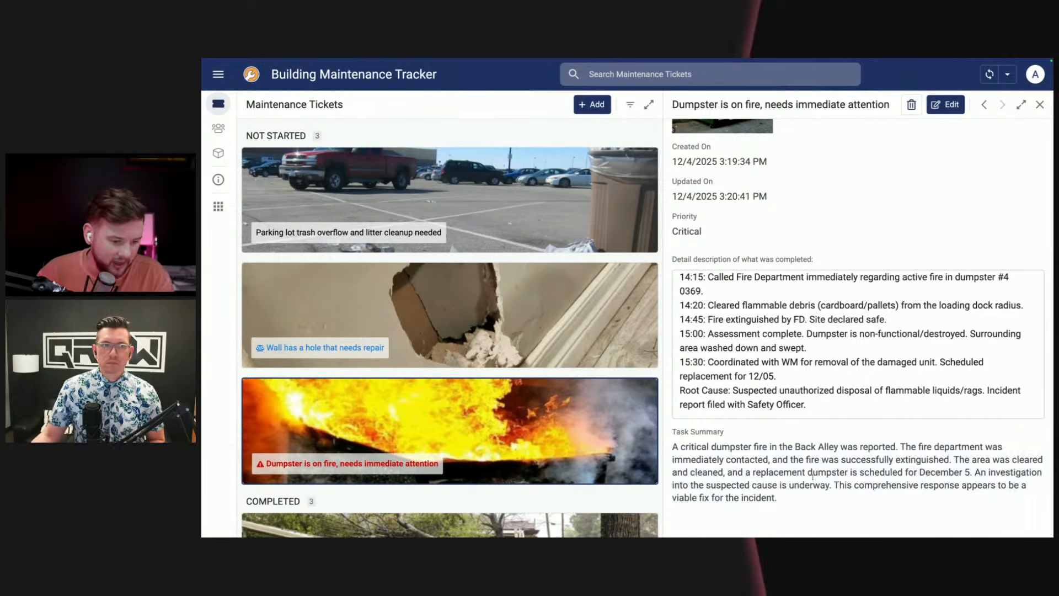
drag(832, 472, 926, 495)
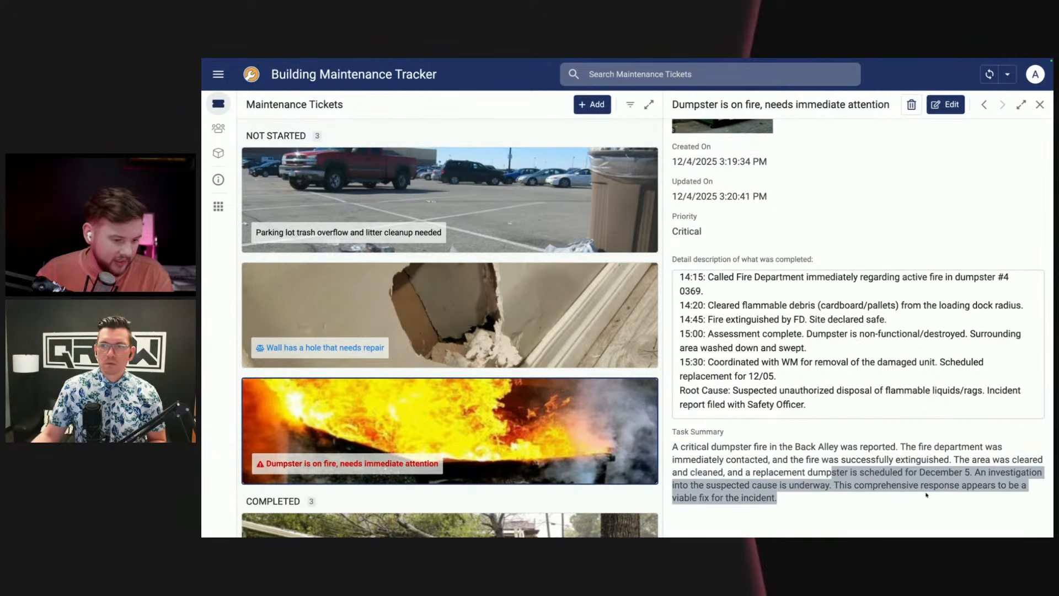
drag(839, 485, 1023, 495)
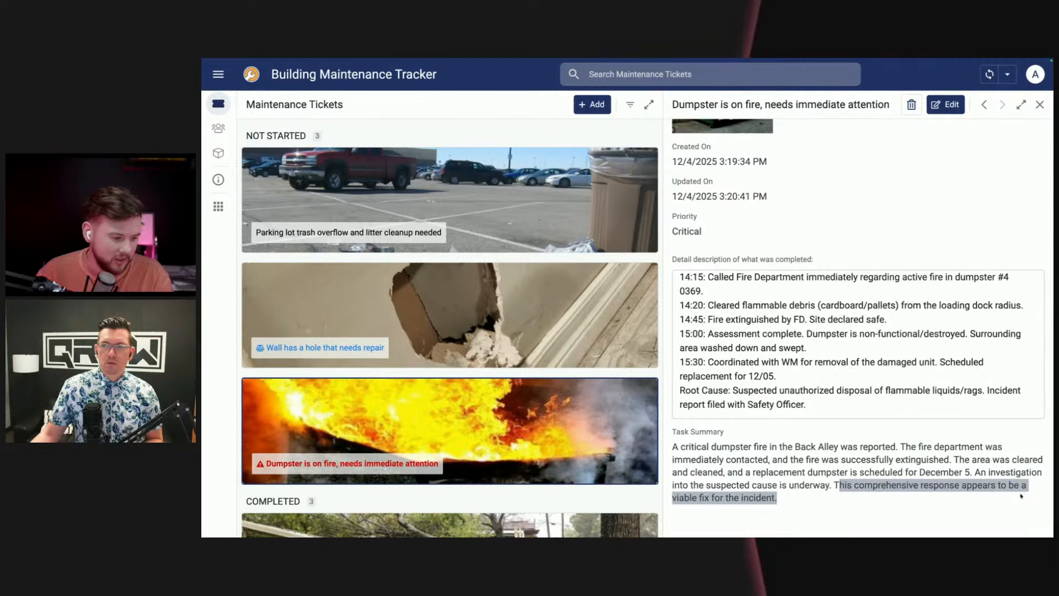
click(812, 488)
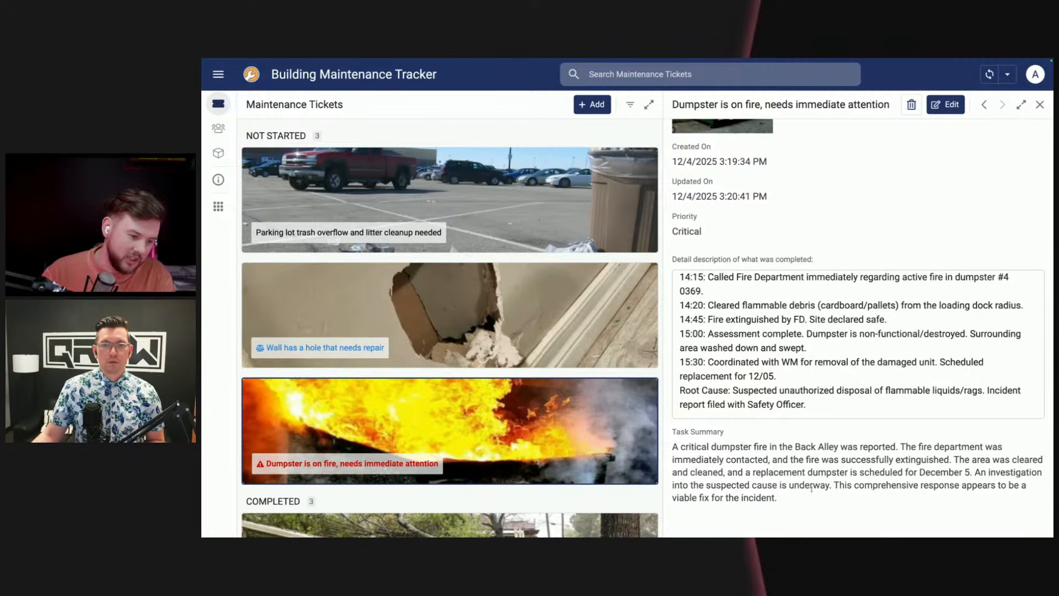
drag(788, 515, 673, 430)
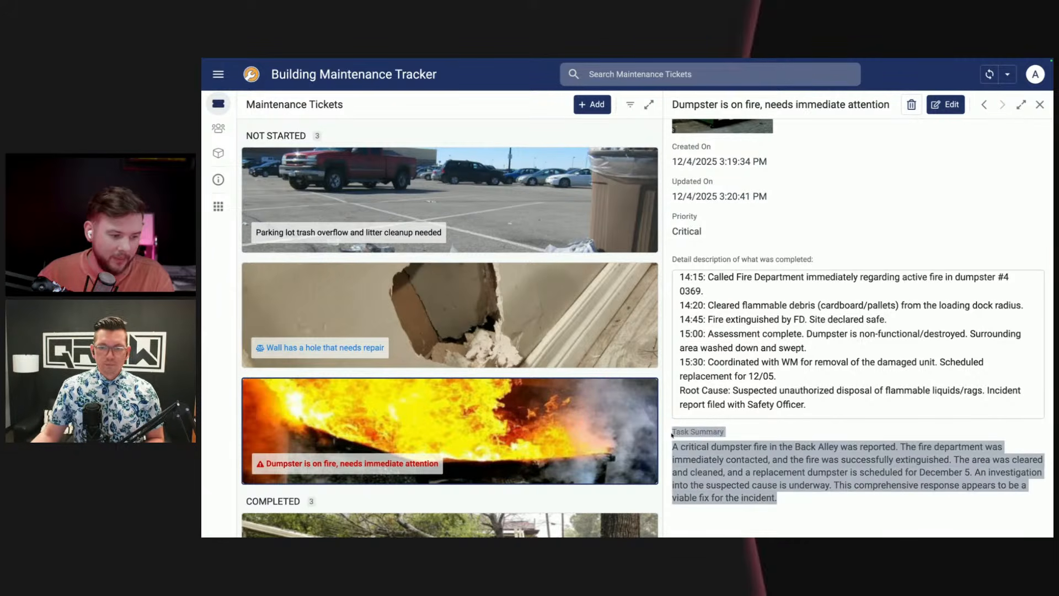
click(818, 430)
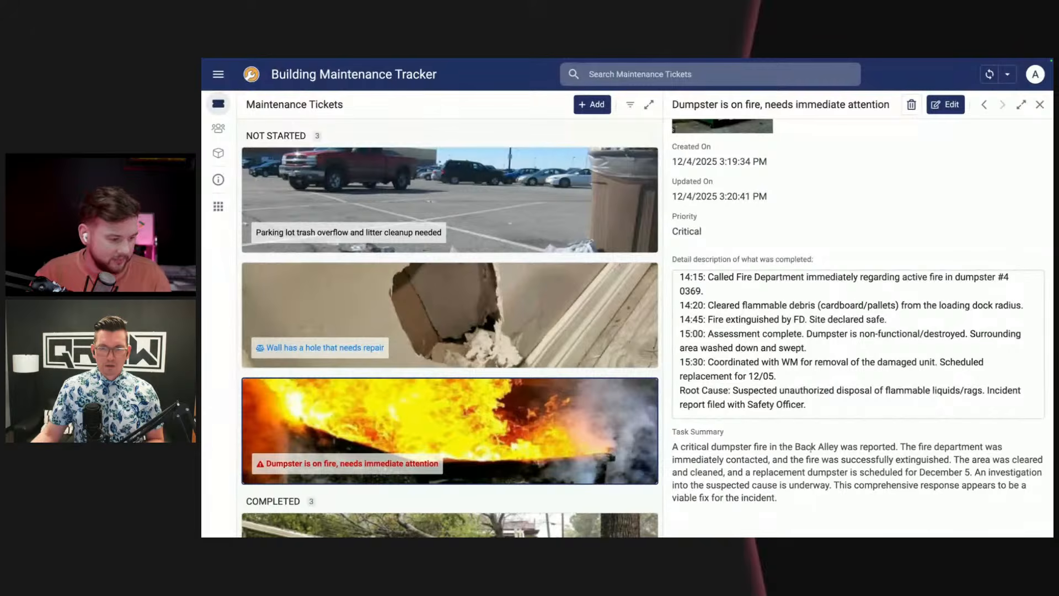
Step: Compare the dumpster ticket's completed-work log, including the 15:00 and 15:30 entries, with the generated Task Summary
scroll(811, 448, up, 3)
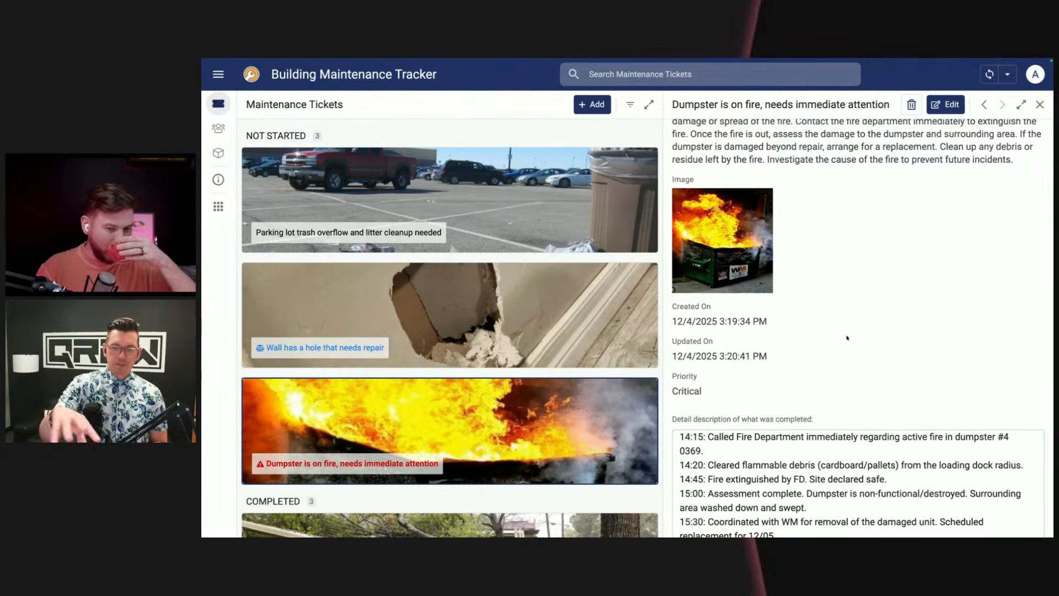
scroll(853, 343, down, 1)
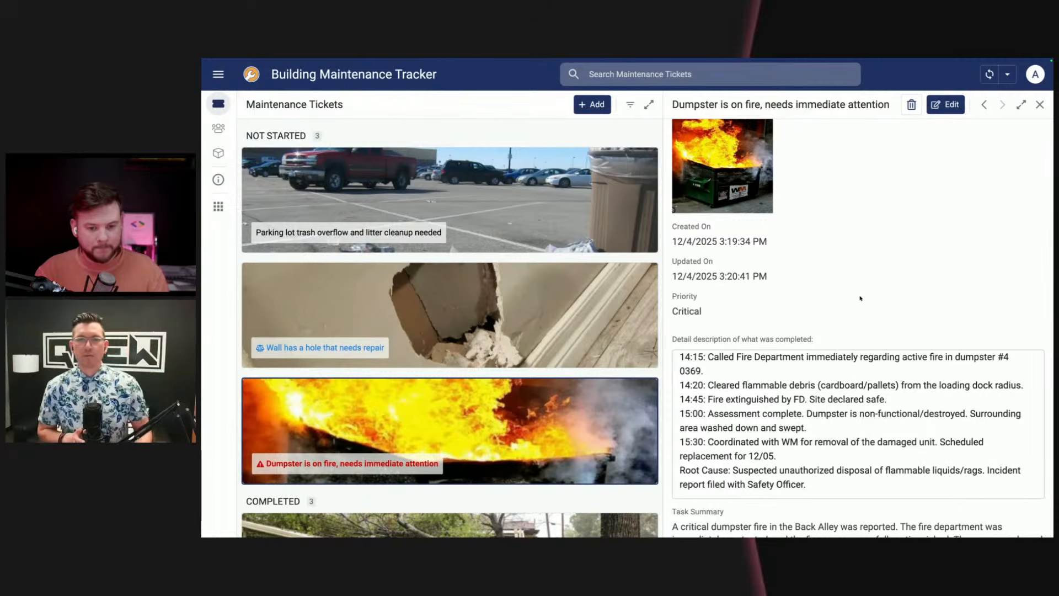
scroll(866, 282, down, 1)
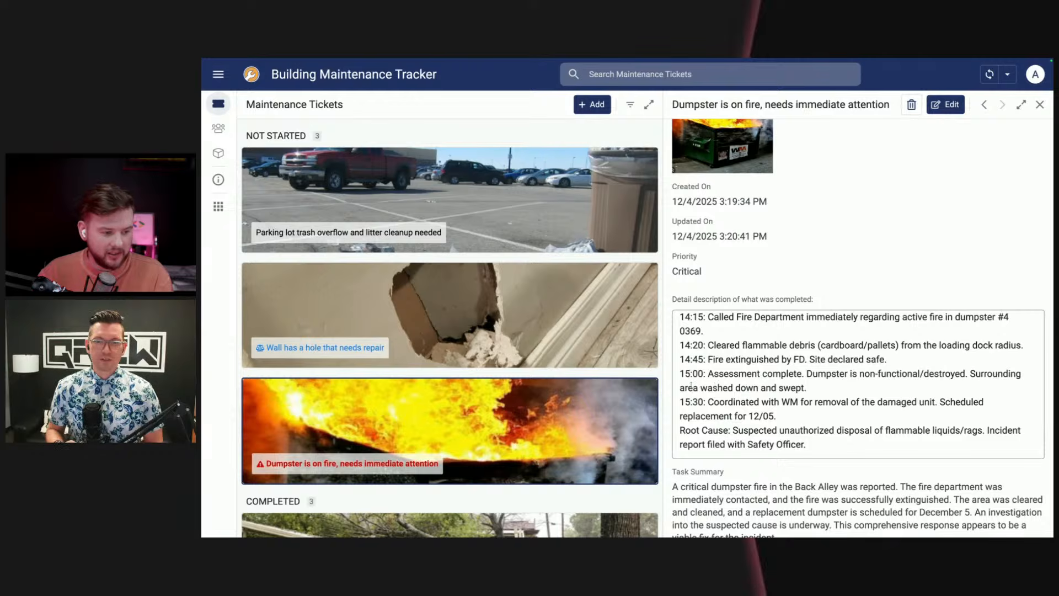
drag(682, 373, 857, 408)
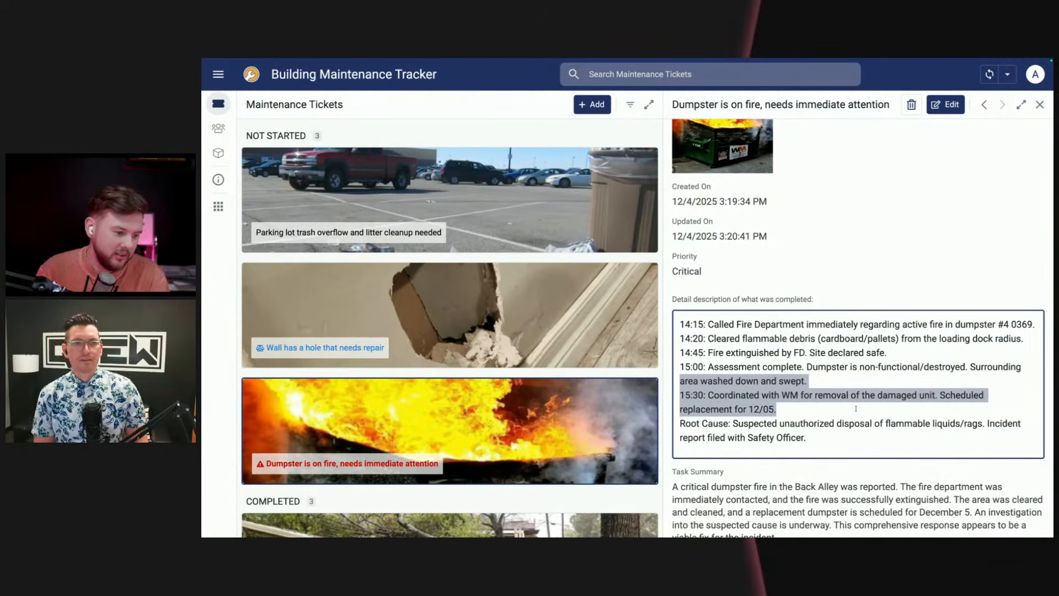
scroll(822, 478, down, 1)
drag(778, 486, 672, 432)
click(832, 448)
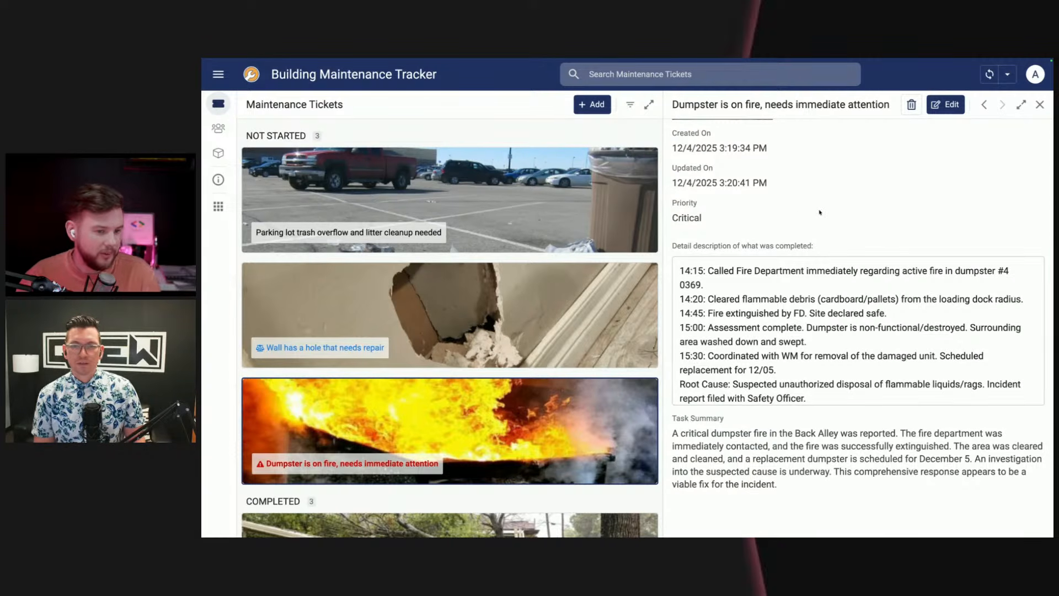
Step: Switch to the AppSheet editor for Building Maintenance Tracker and open its automation bots
mouse_move(203, 356)
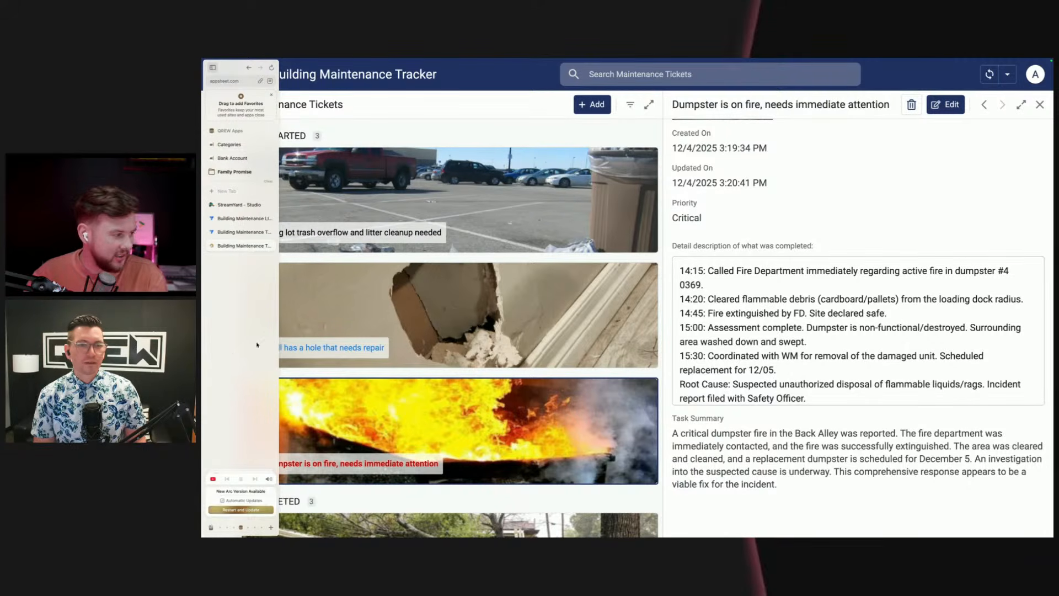
click(235, 232)
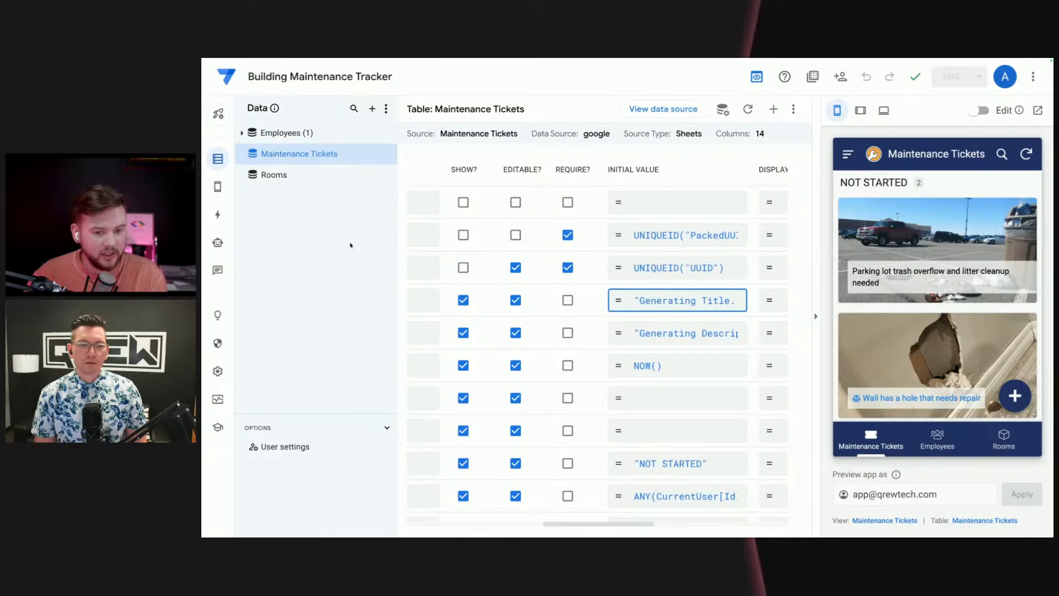
click(218, 242)
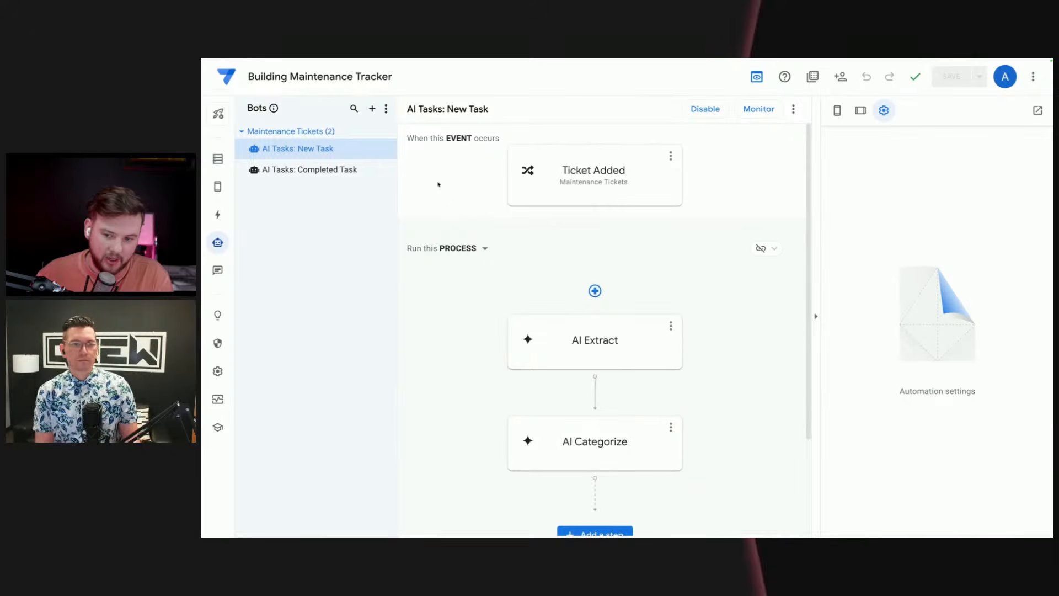
Step: Look over the New Task bot's AI Extract and AI Categorize steps and the Completed Task bot's AI Summarize step
click(601, 347)
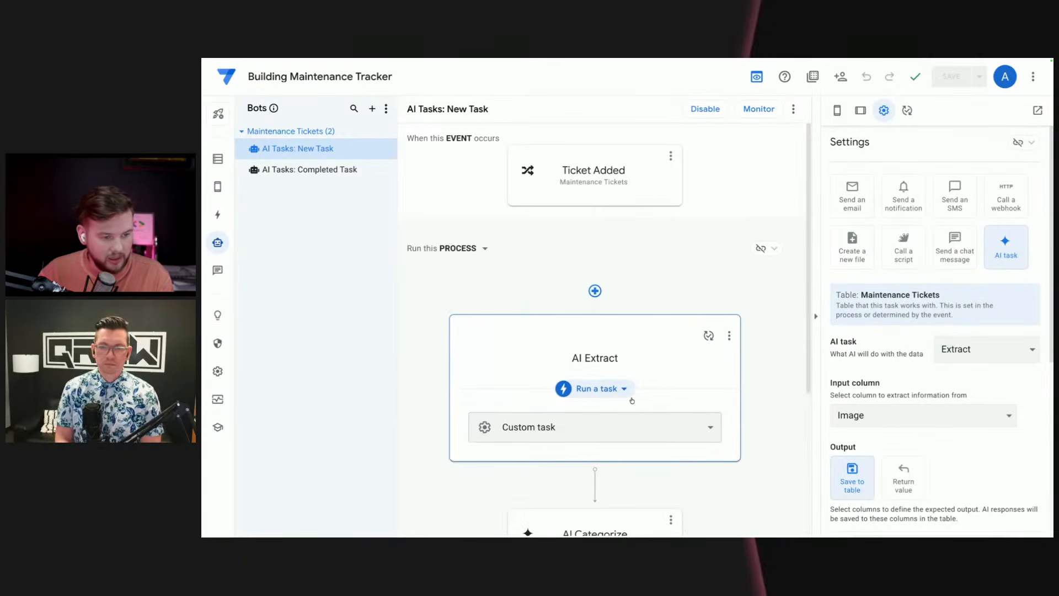
scroll(961, 430, down, 1)
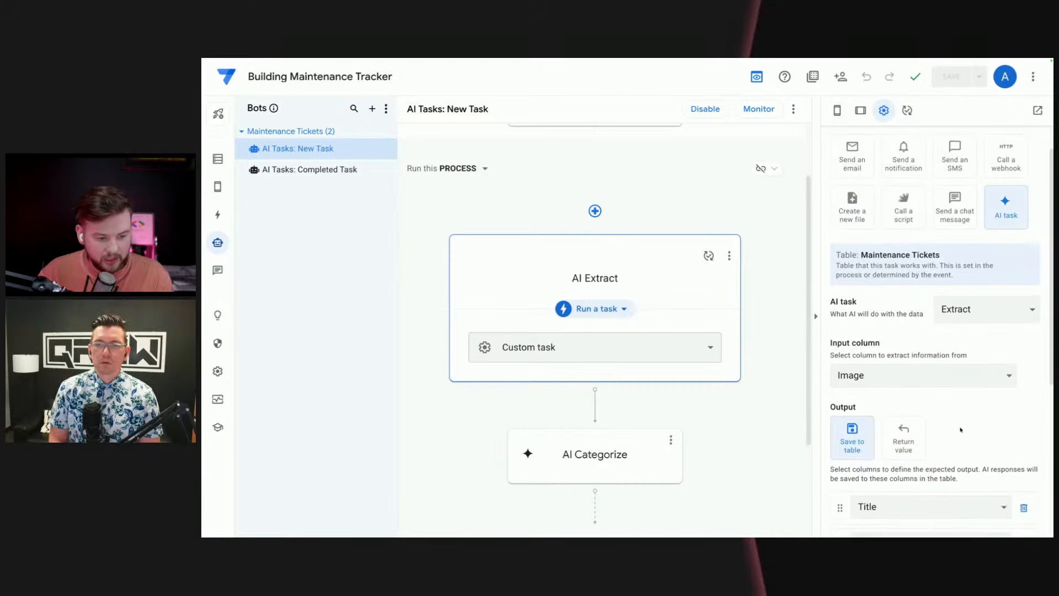
scroll(961, 430, down, 2)
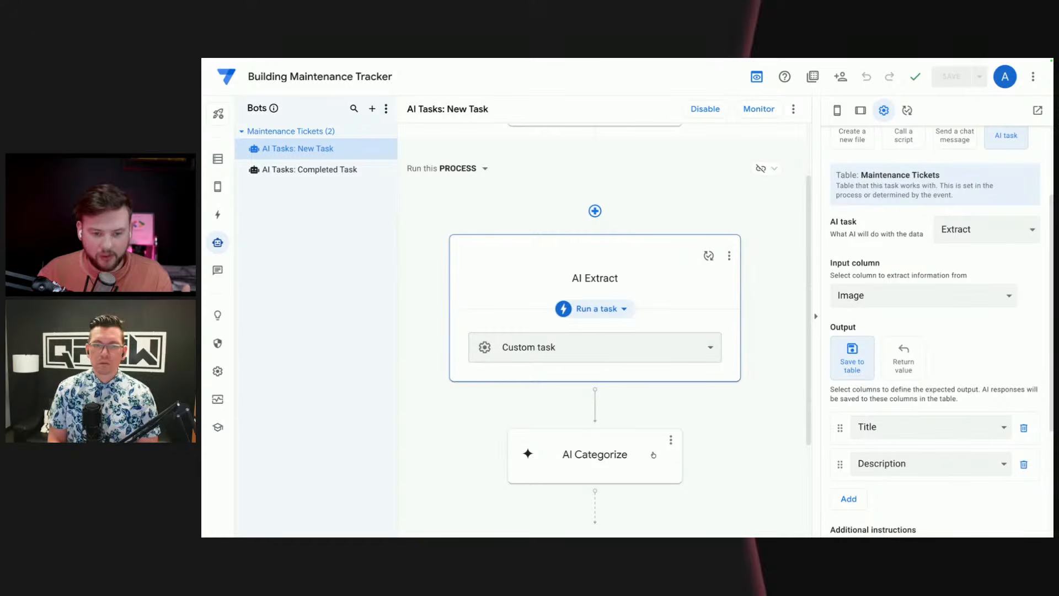
click(619, 463)
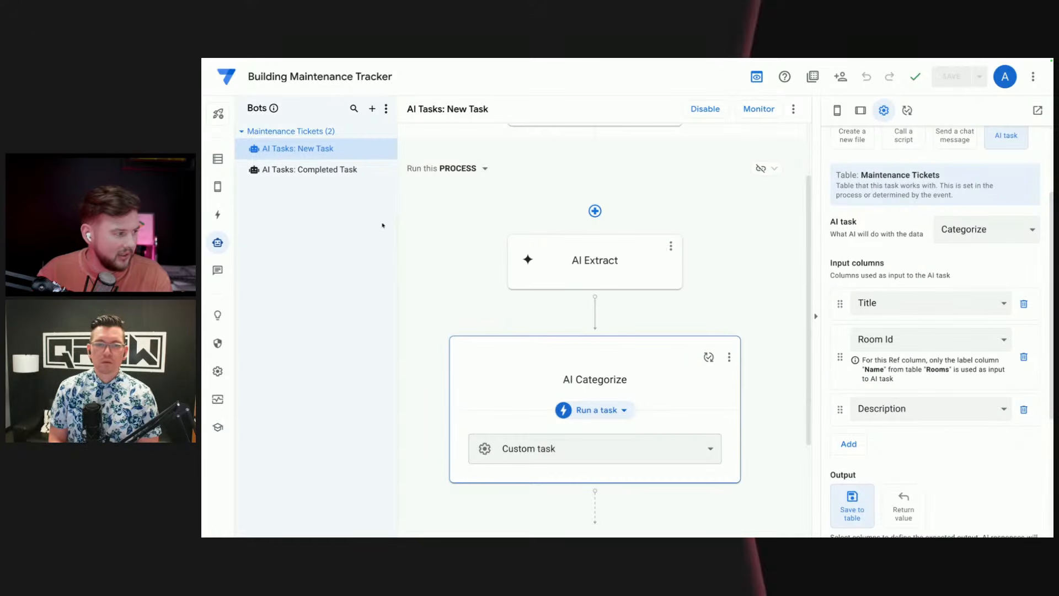
click(327, 171)
click(606, 342)
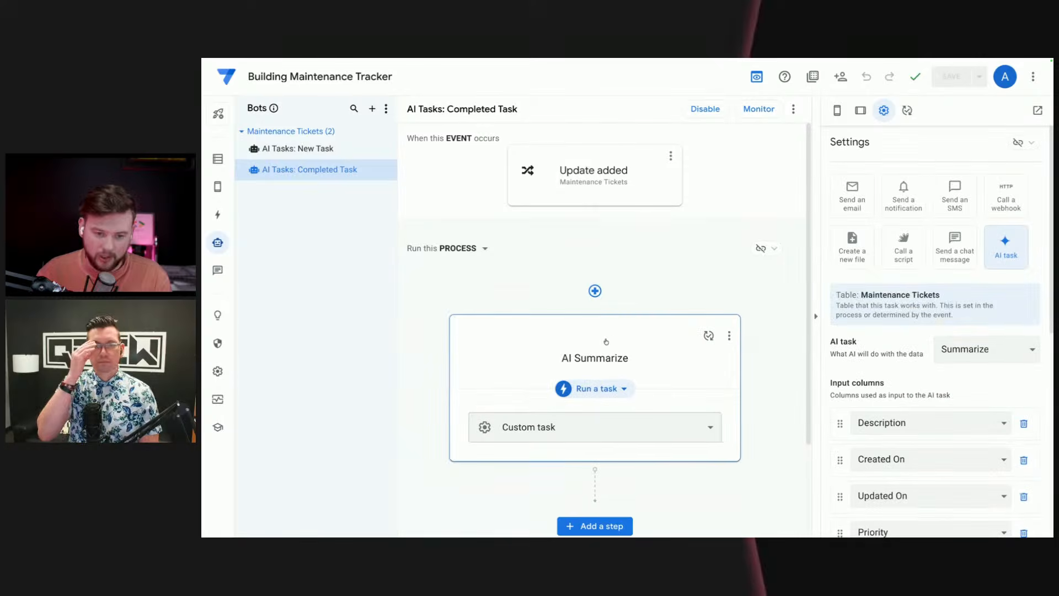
Step: Review the Ticket Added event settings of the New Task bot, including its data change type
click(284, 152)
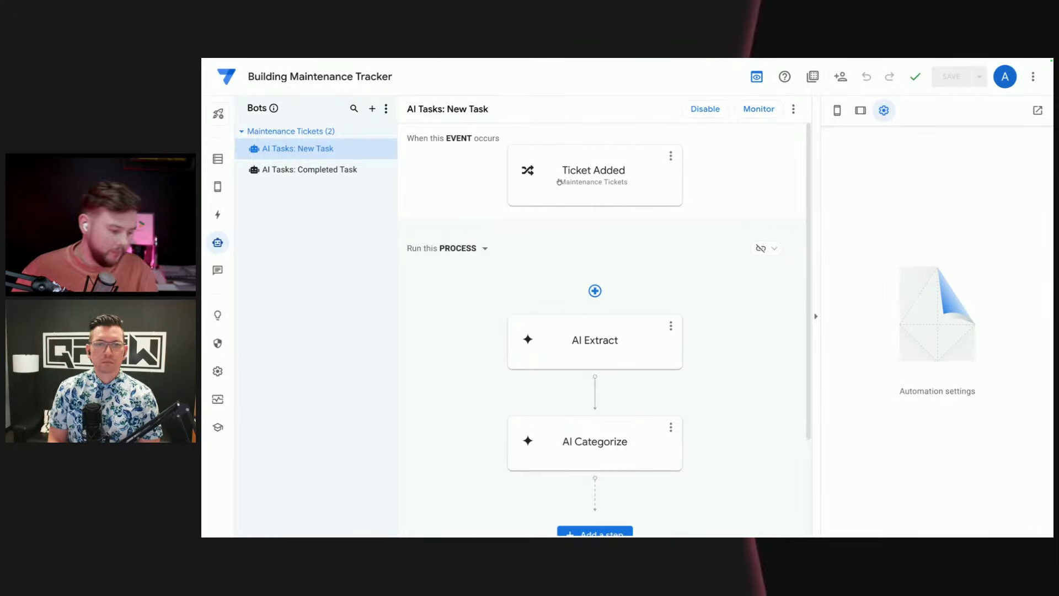
click(586, 182)
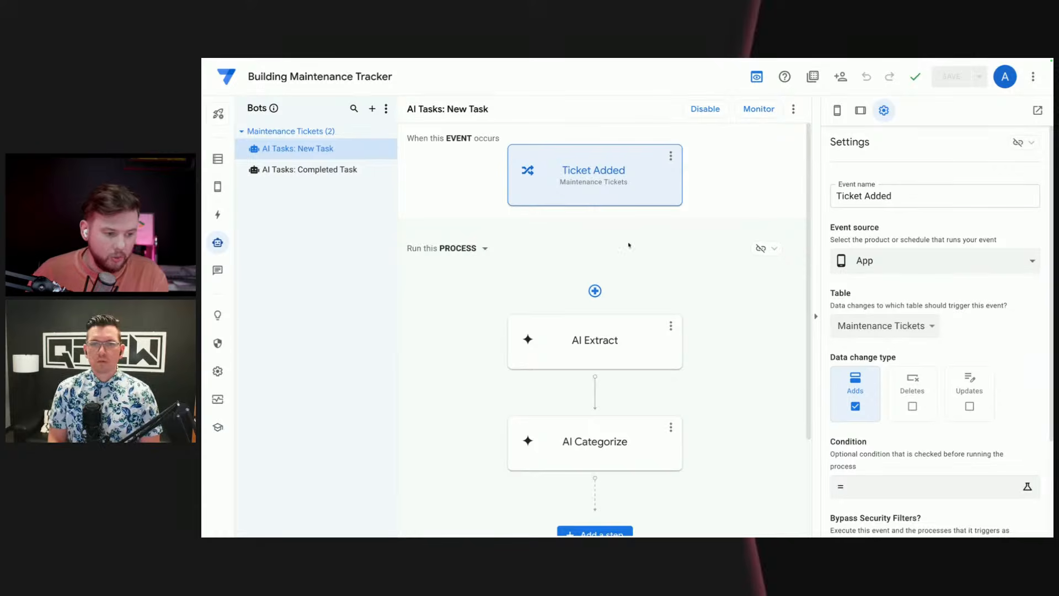
scroll(882, 386, down, 1)
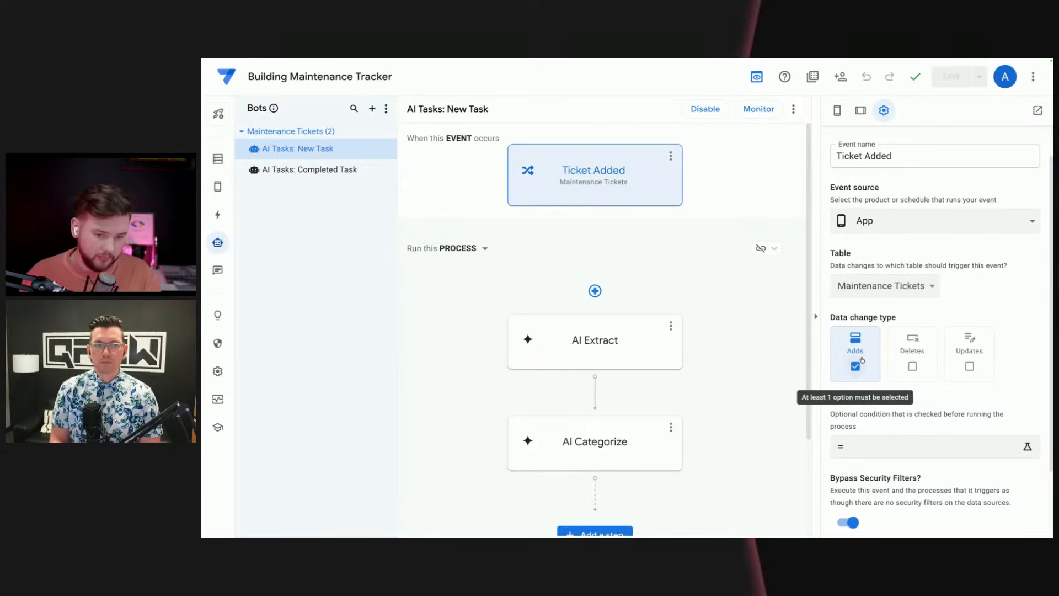
Step: Review the AI Extract task's input column, output columns and additional instructions in the New Task bot
click(589, 341)
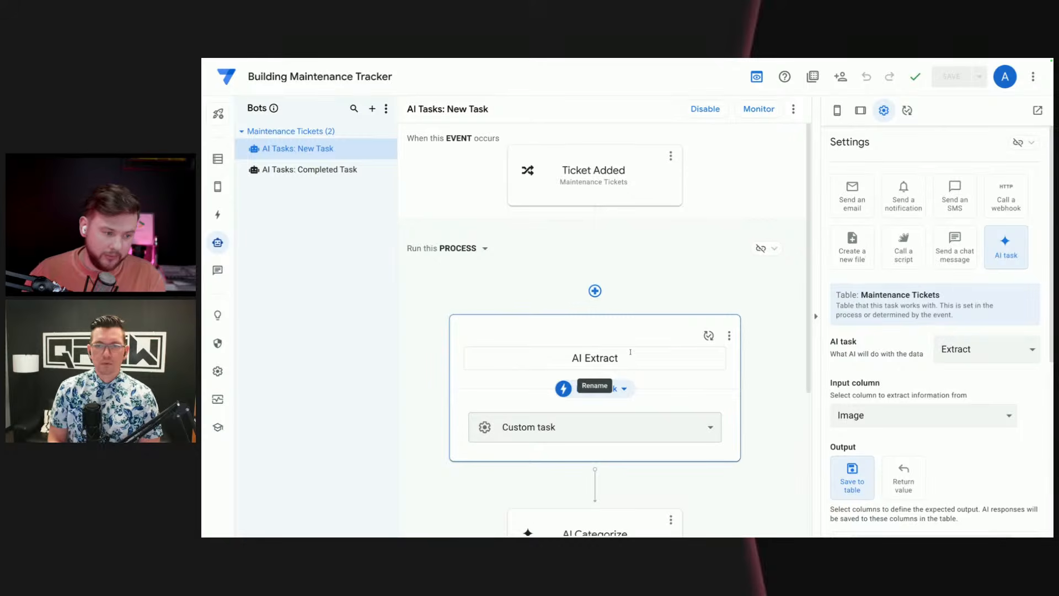
scroll(630, 354, down, 1)
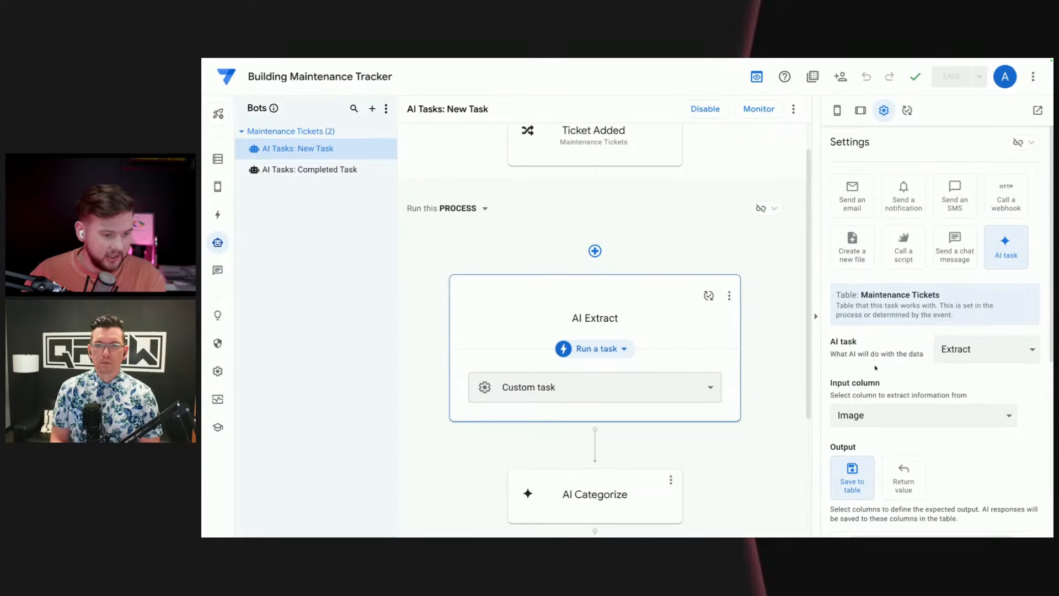
scroll(900, 367, down, 2)
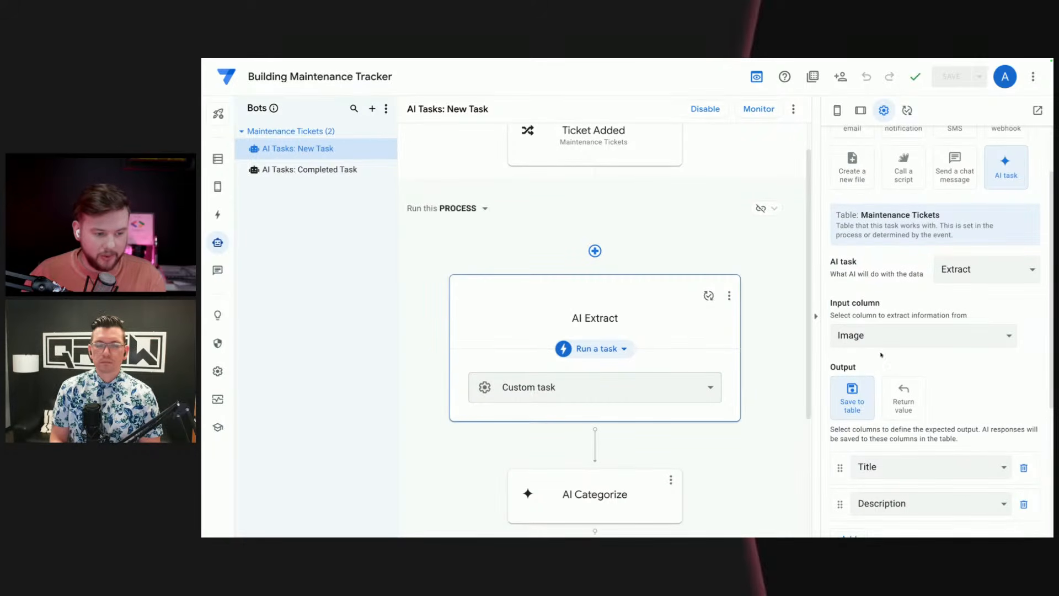
scroll(892, 359, down, 1)
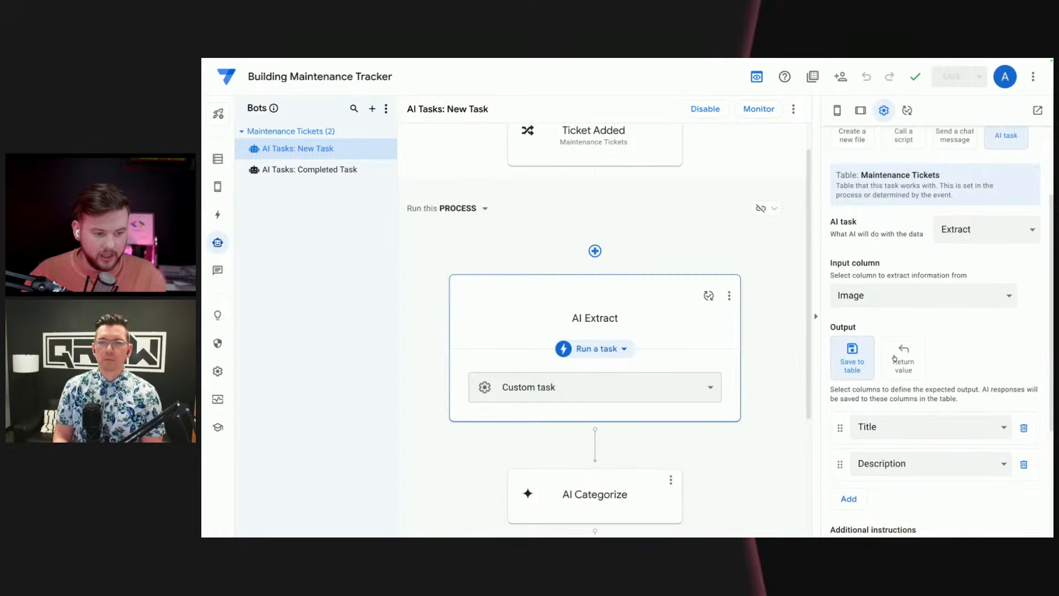
scroll(895, 359, down, 1)
scroll(945, 350, down, 1)
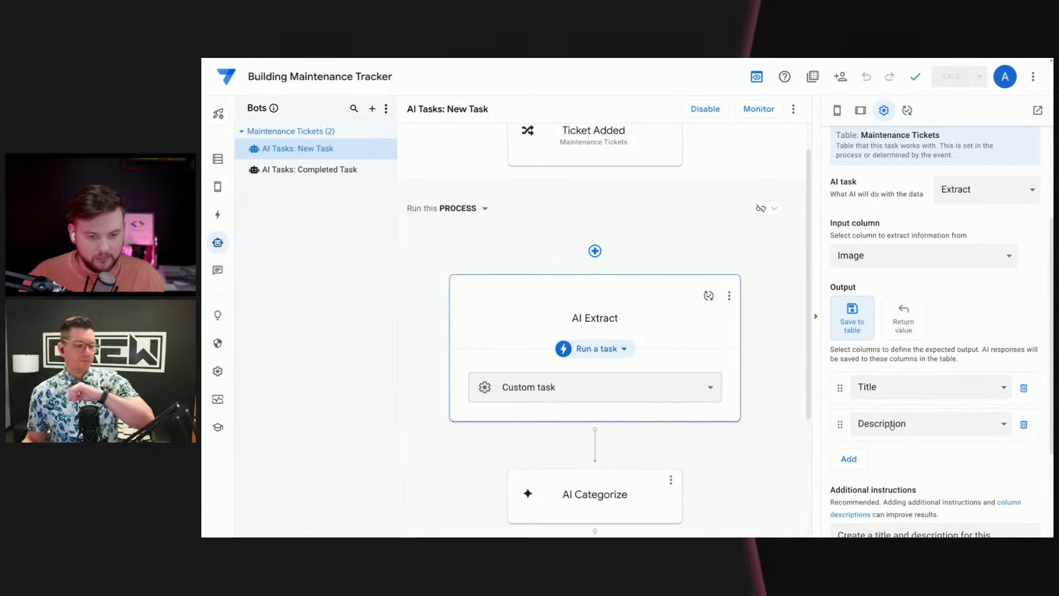
Step: Add Created On and Employee Id as input columns of the New Task bot's AI Categorize task
click(594, 495)
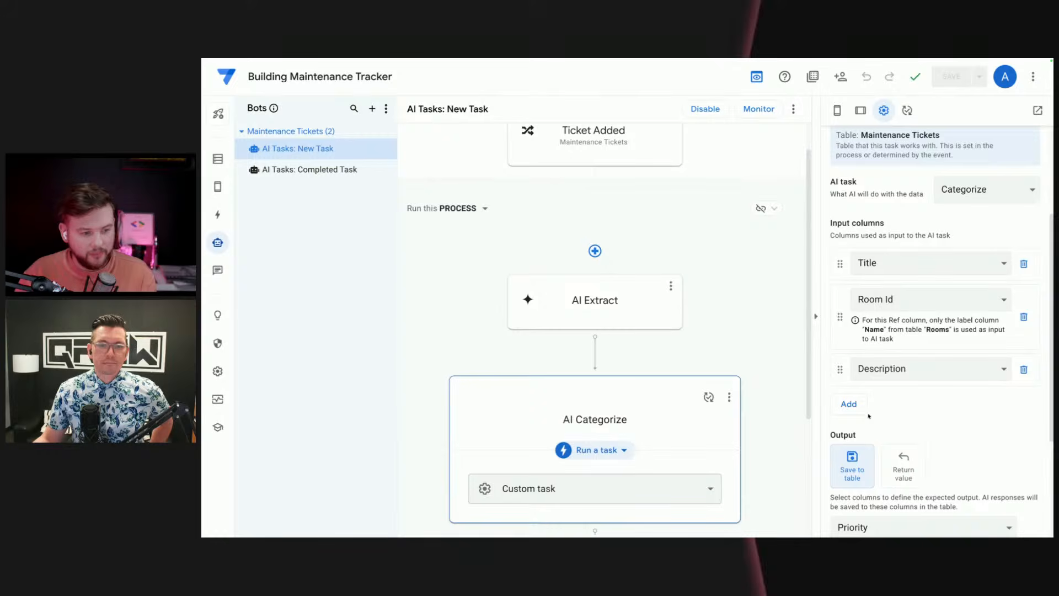
click(848, 403)
click(883, 407)
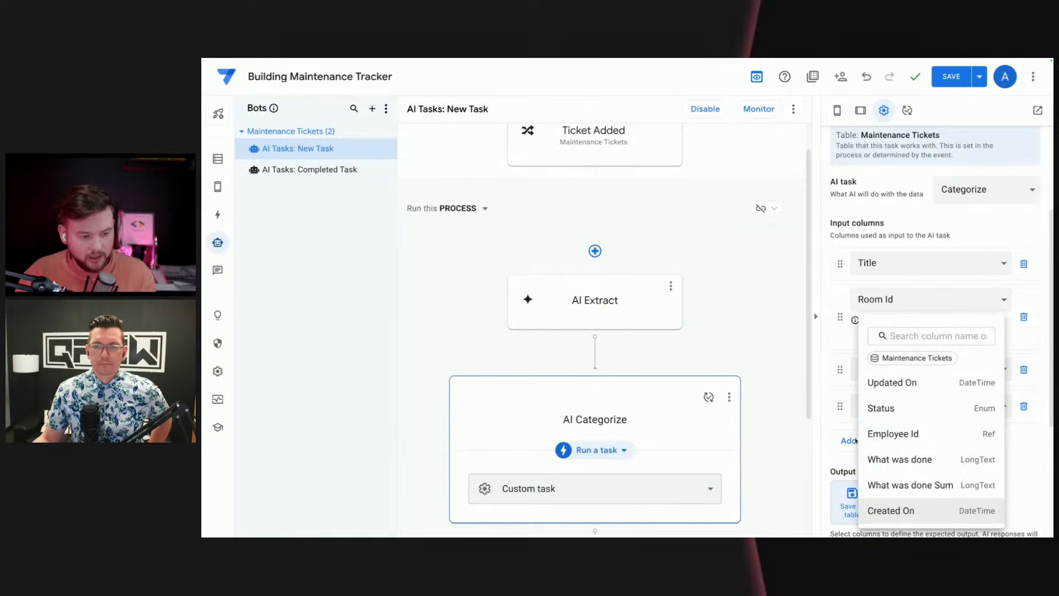
click(891, 510)
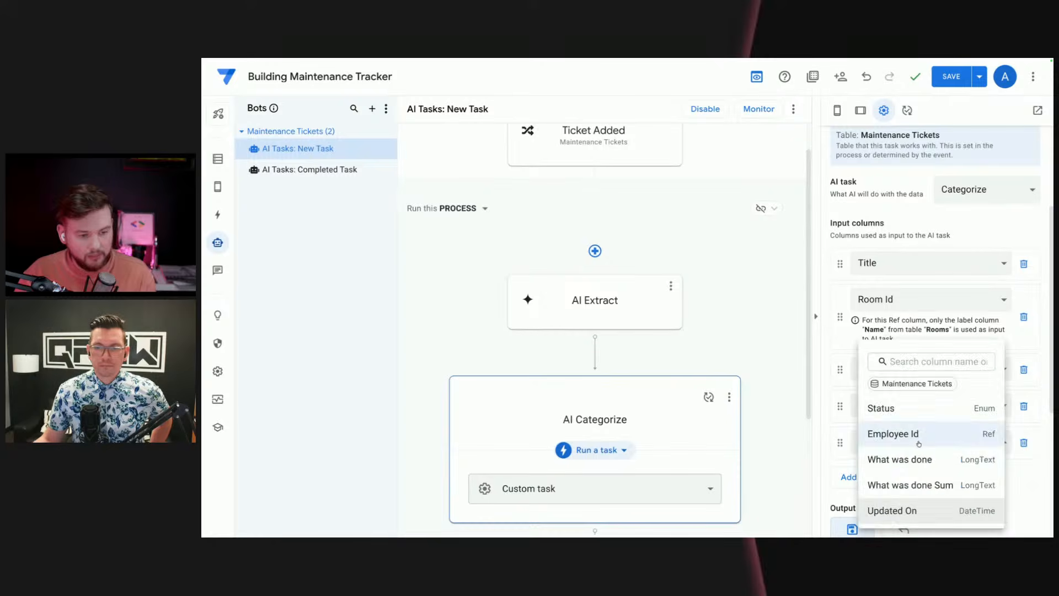
click(910, 431)
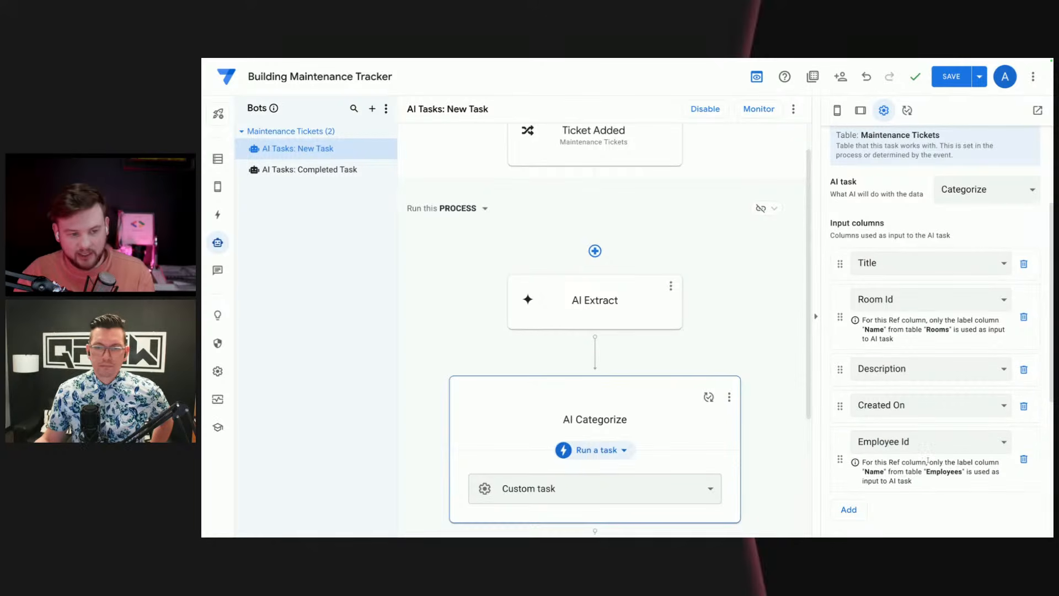
Step: Review the AI Categorize task's input columns, output column and additional instructions guidance
scroll(936, 483, down, 1)
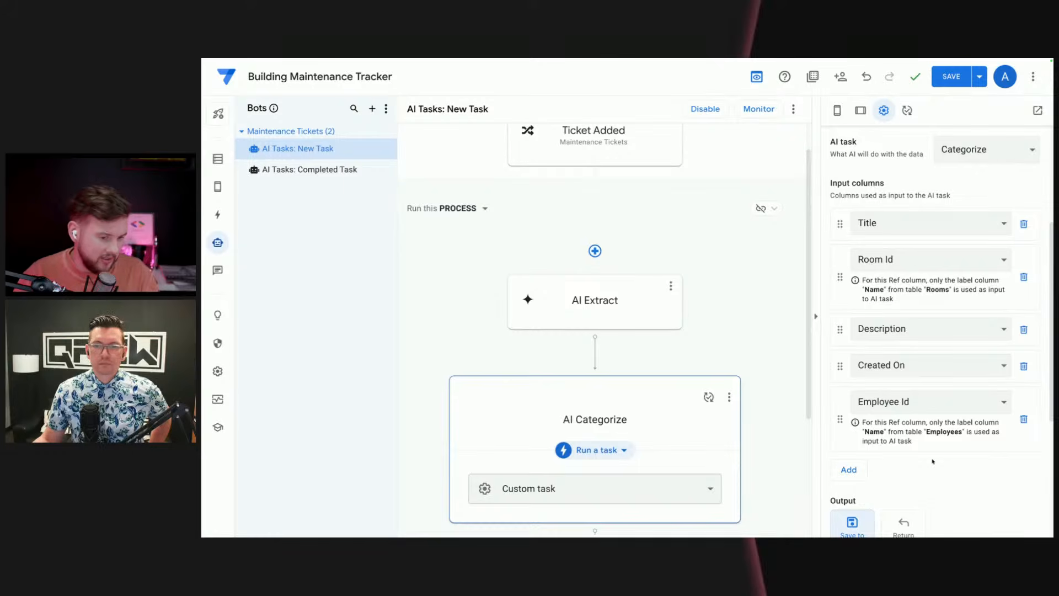
scroll(911, 467, down, 5)
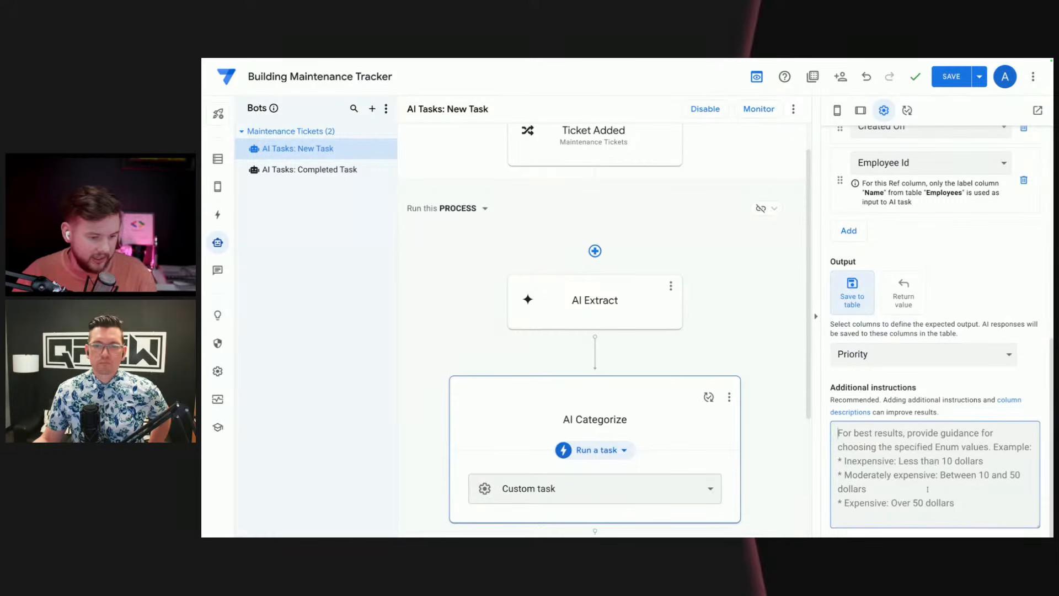
click(927, 488)
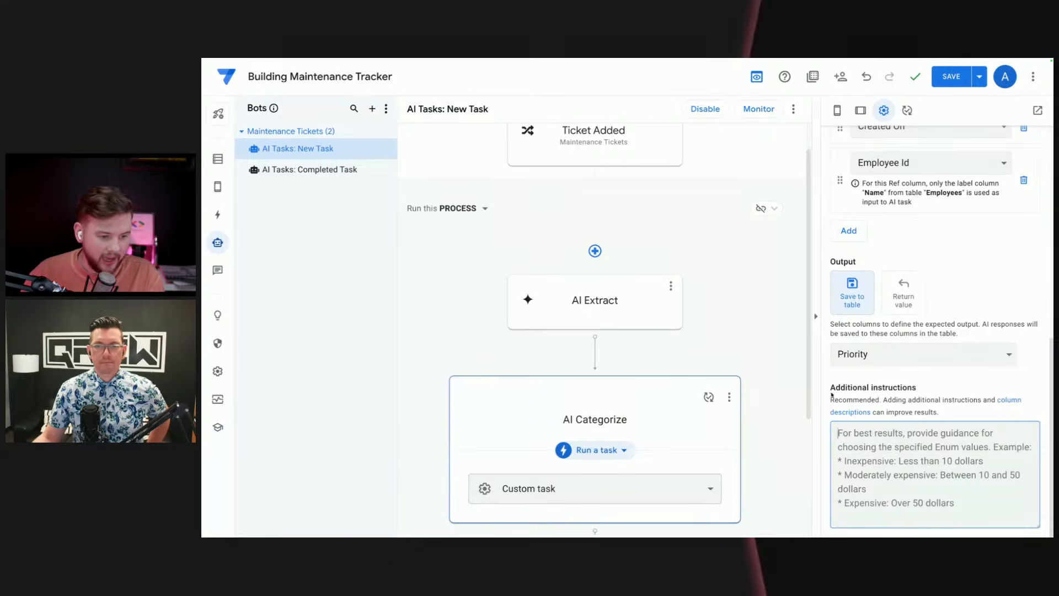
drag(832, 395, 911, 399)
scroll(953, 359, up, 2)
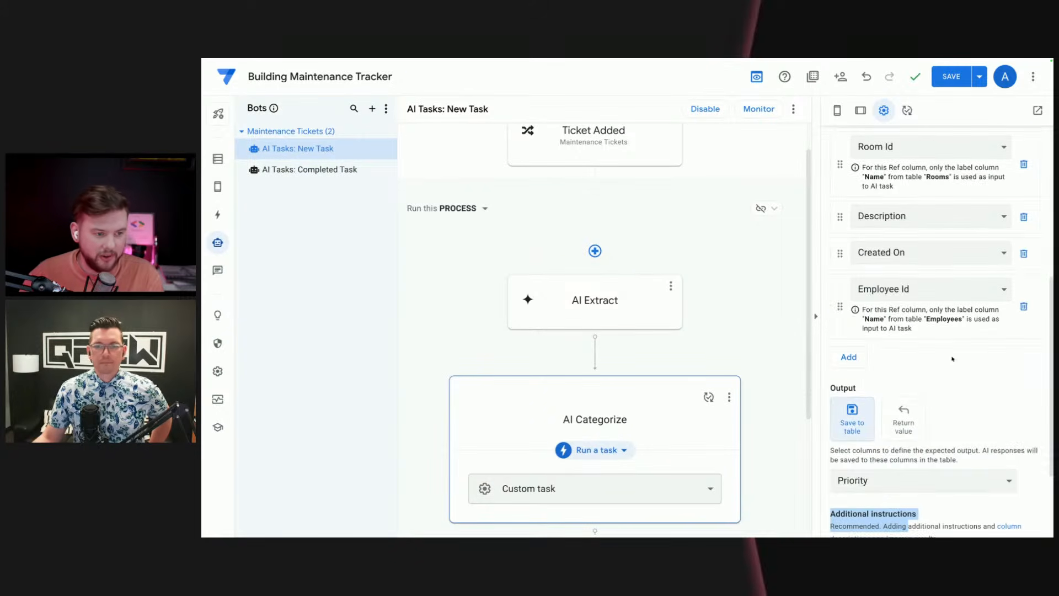
scroll(953, 359, up, 3)
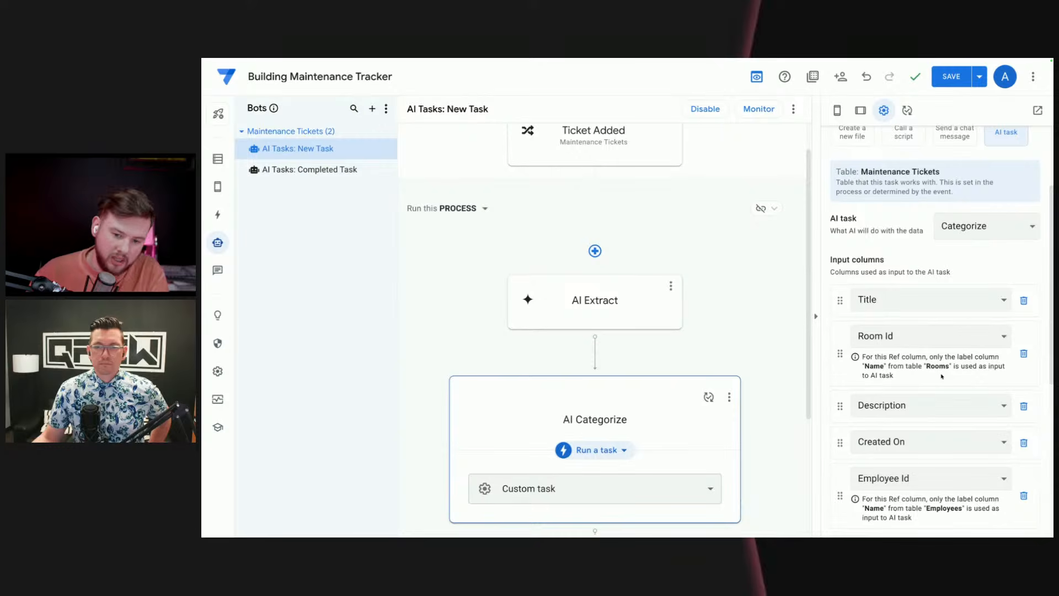
scroll(729, 321, down, 1)
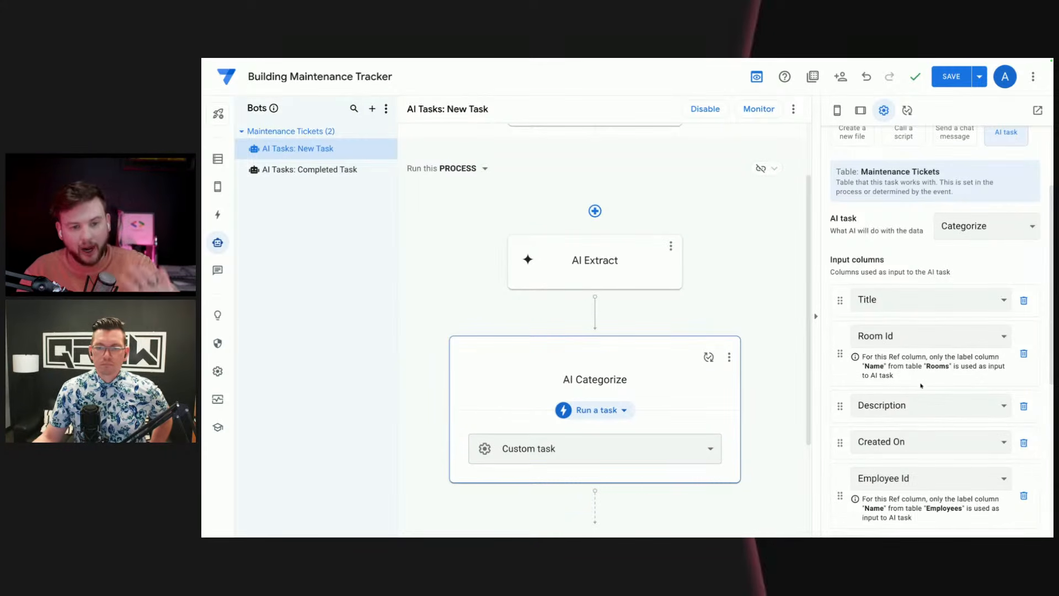
scroll(945, 388, down, 2)
scroll(945, 387, down, 4)
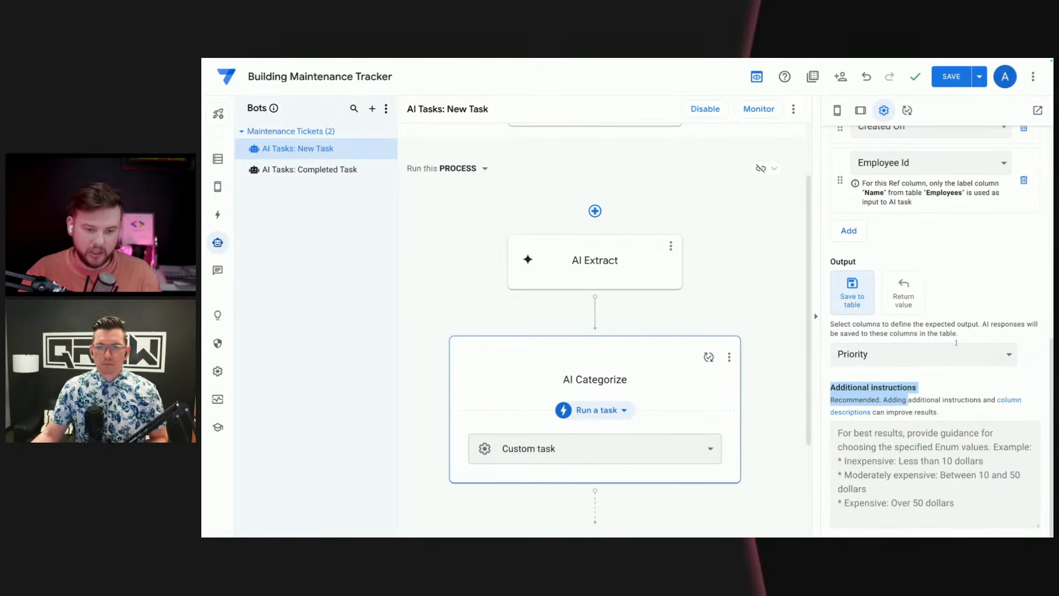
Step: Inspect the Priority output column's type and Enum values, and close its definition
click(1033, 355)
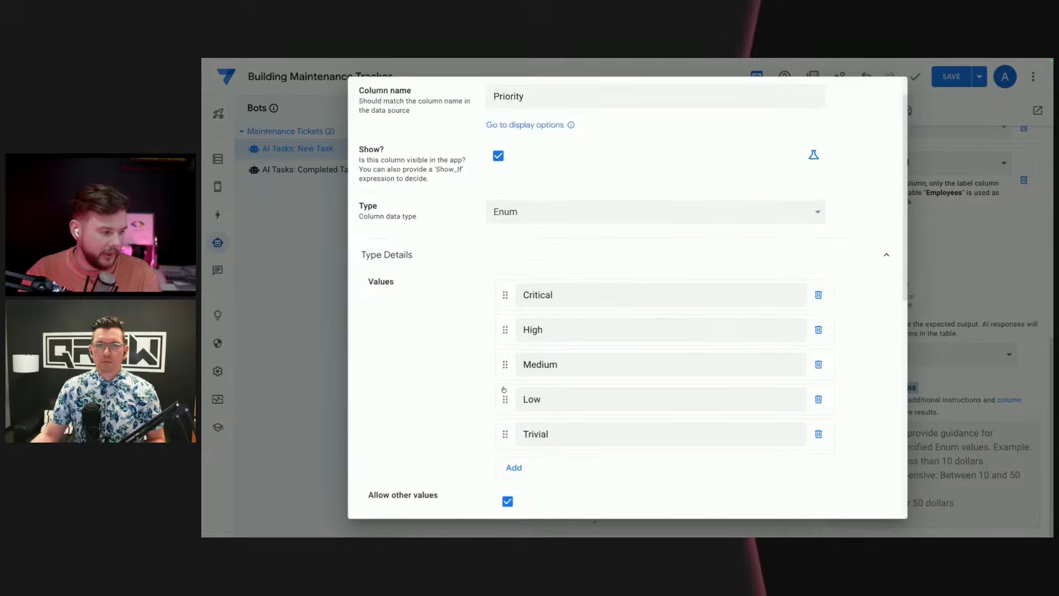
scroll(503, 389, down, 1)
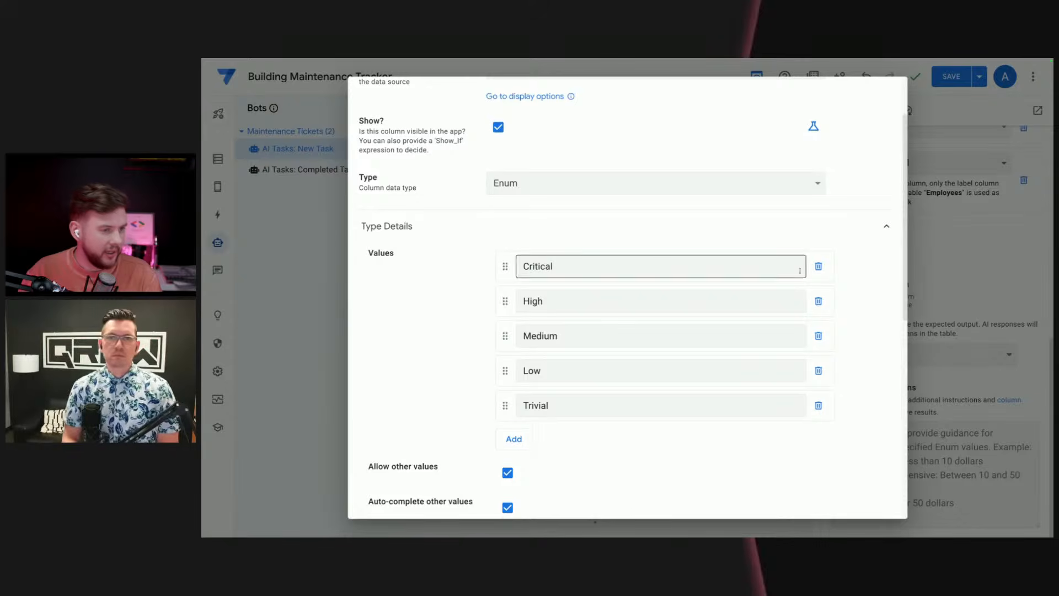
scroll(662, 266, up, 3)
click(868, 97)
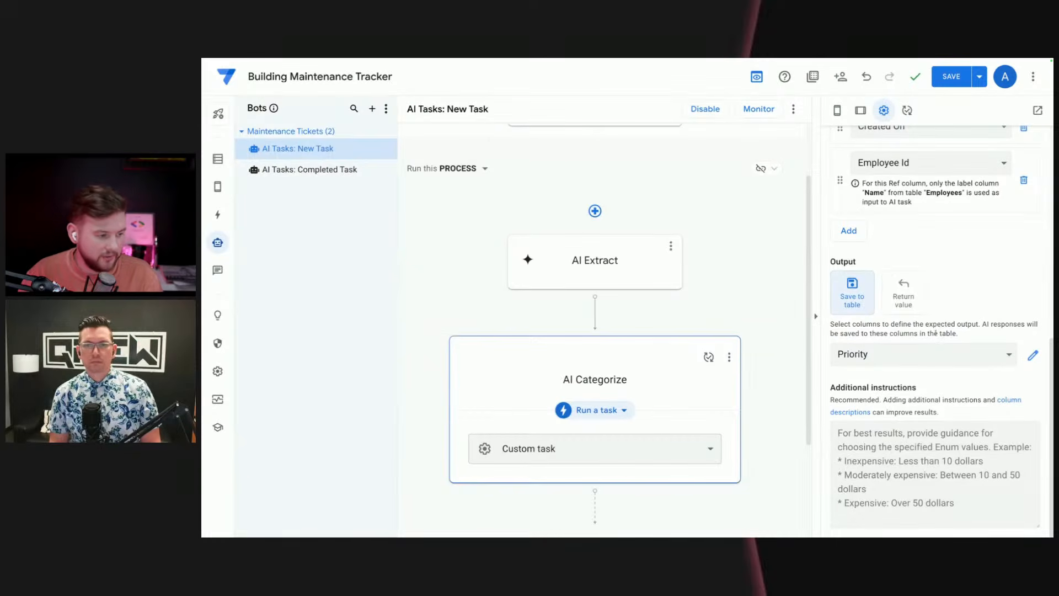
scroll(773, 374, down, 3)
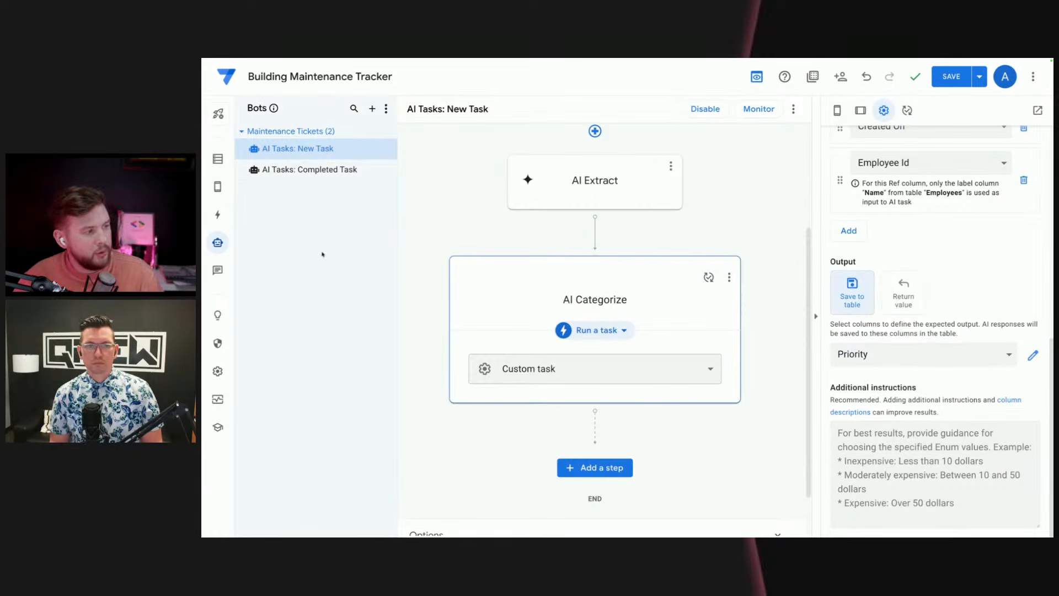
Step: Review the Completed Task bot's Update added event settings, including its data change type
click(310, 175)
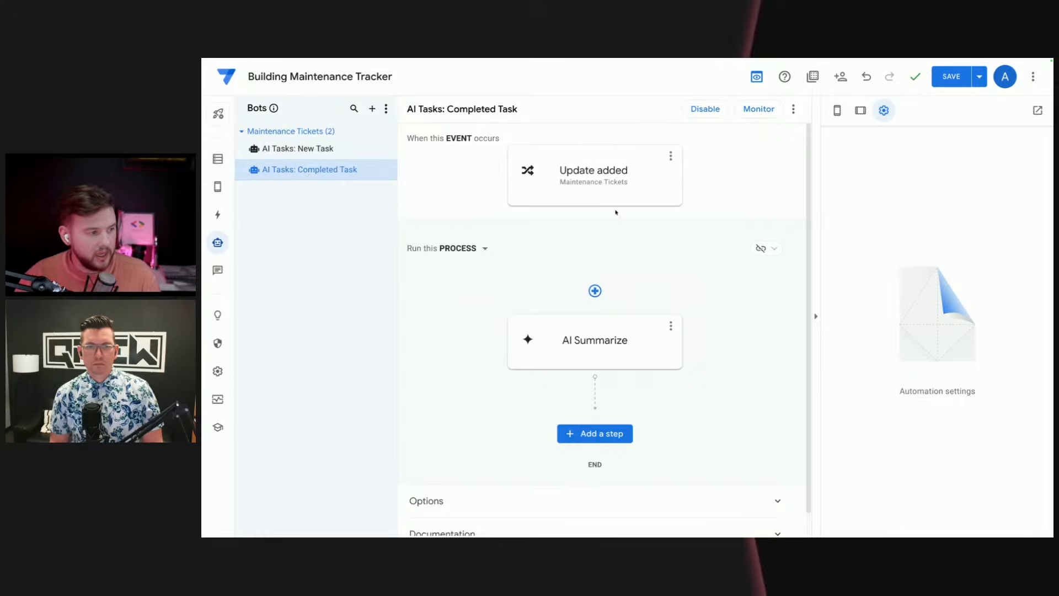
click(618, 189)
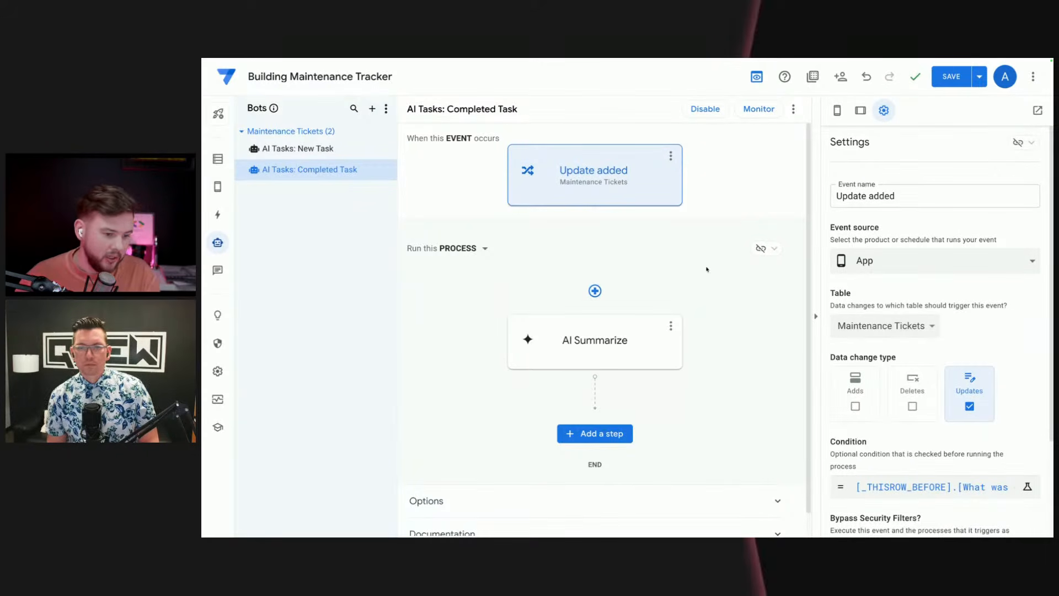
scroll(946, 442, down, 1)
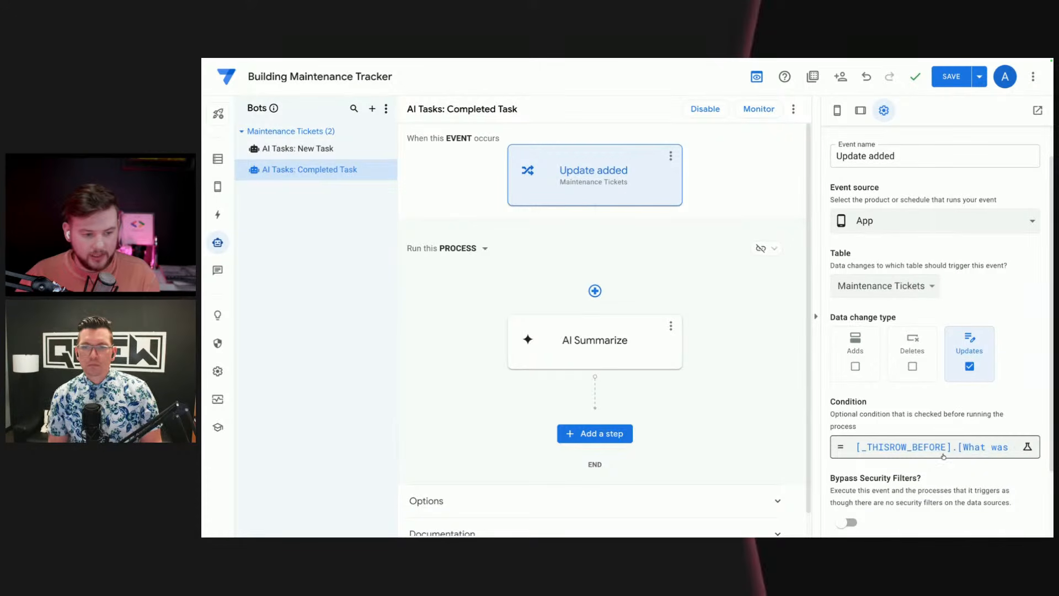
Step: Examine the Update added event's condition expression, including its What was done comparison, and close the Expression Assistant
click(985, 455)
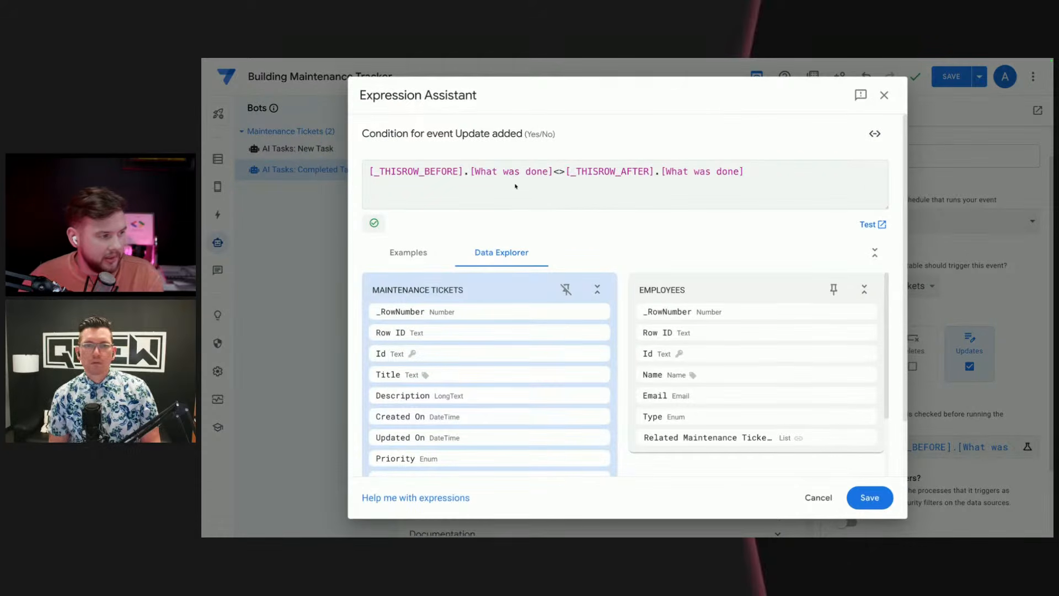
drag(469, 172, 553, 172)
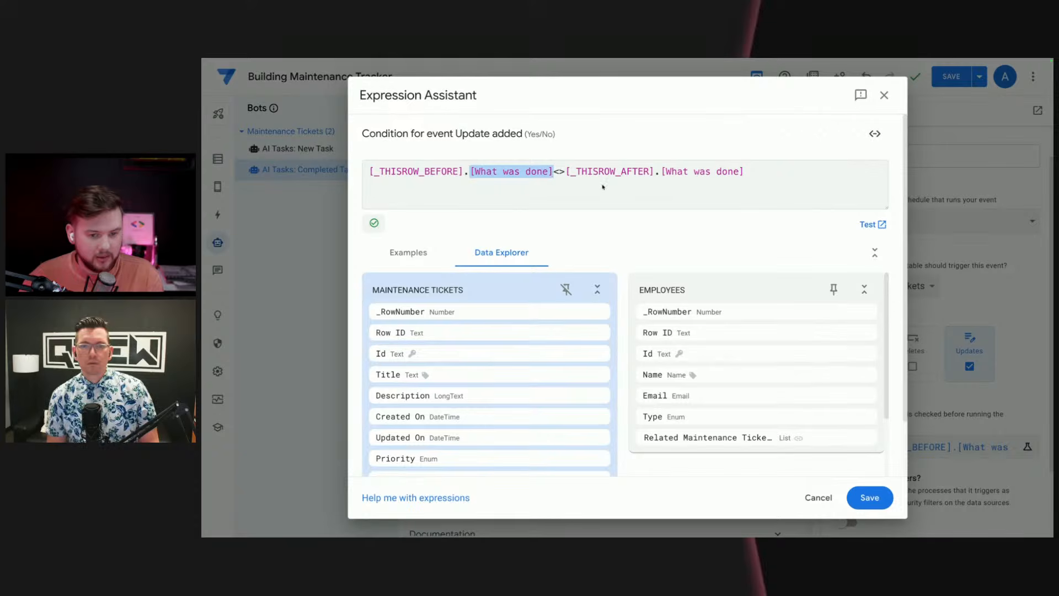
click(625, 185)
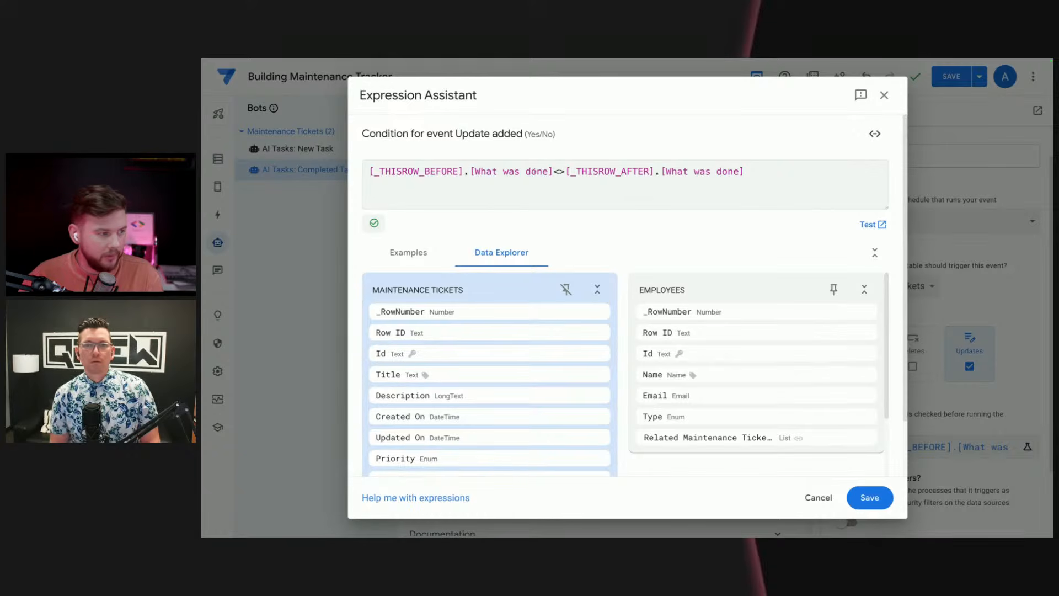
drag(551, 172, 480, 168)
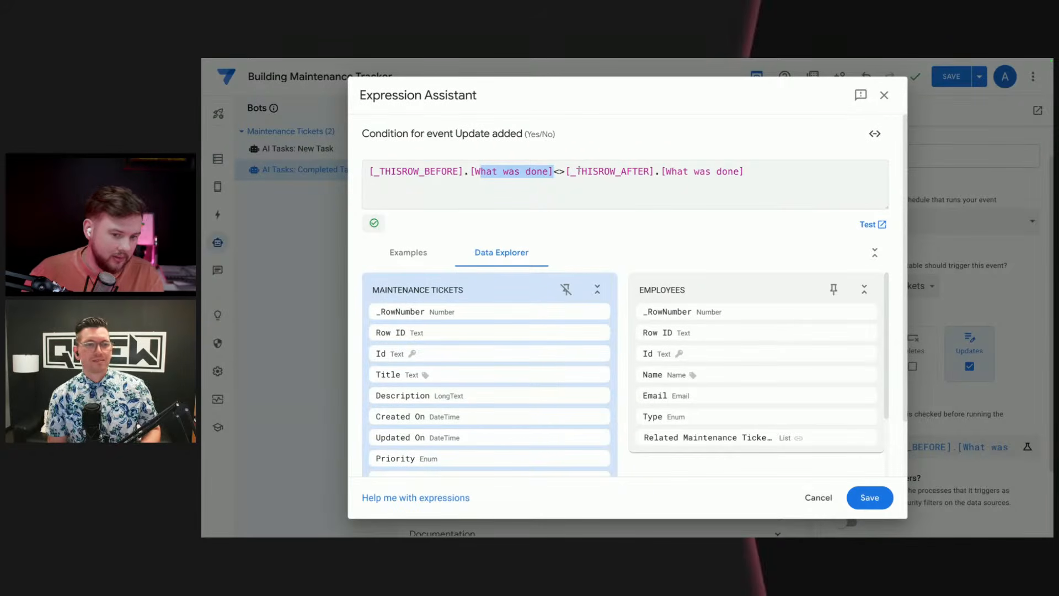
click(547, 197)
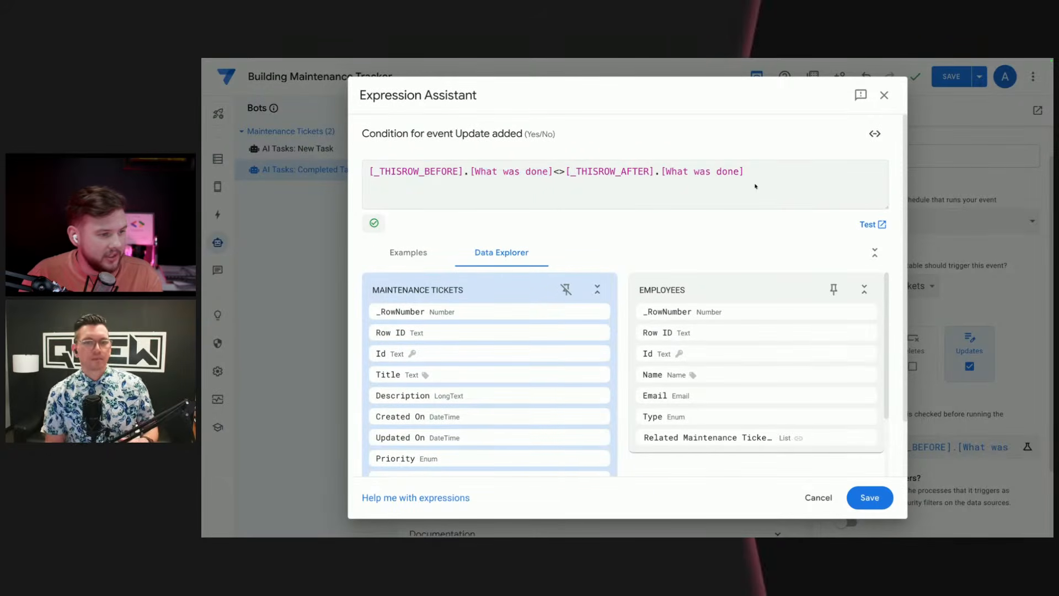
drag(755, 186, 329, 171)
click(572, 185)
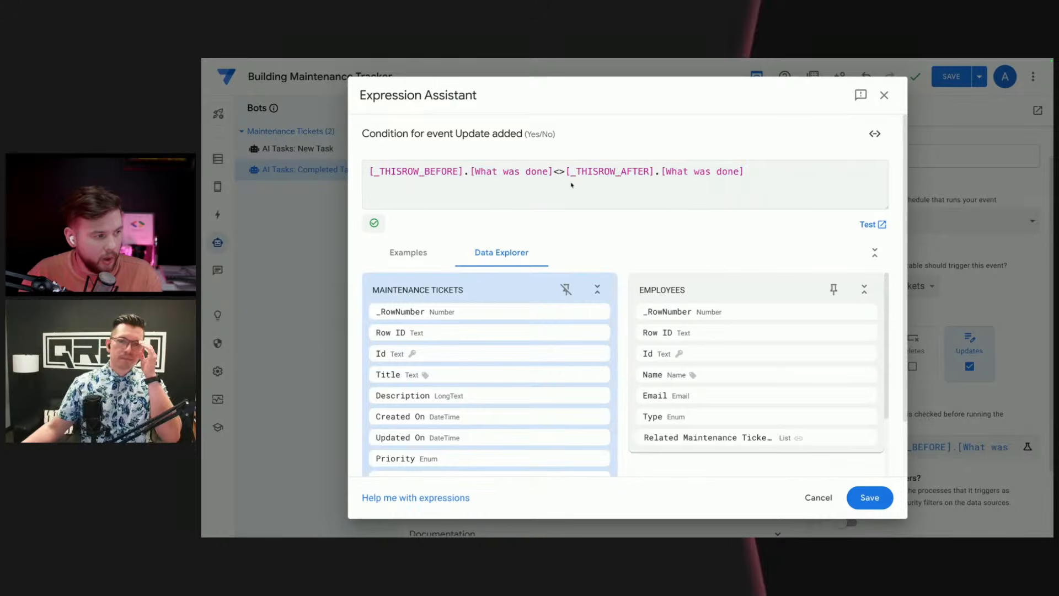
drag(472, 172, 553, 171)
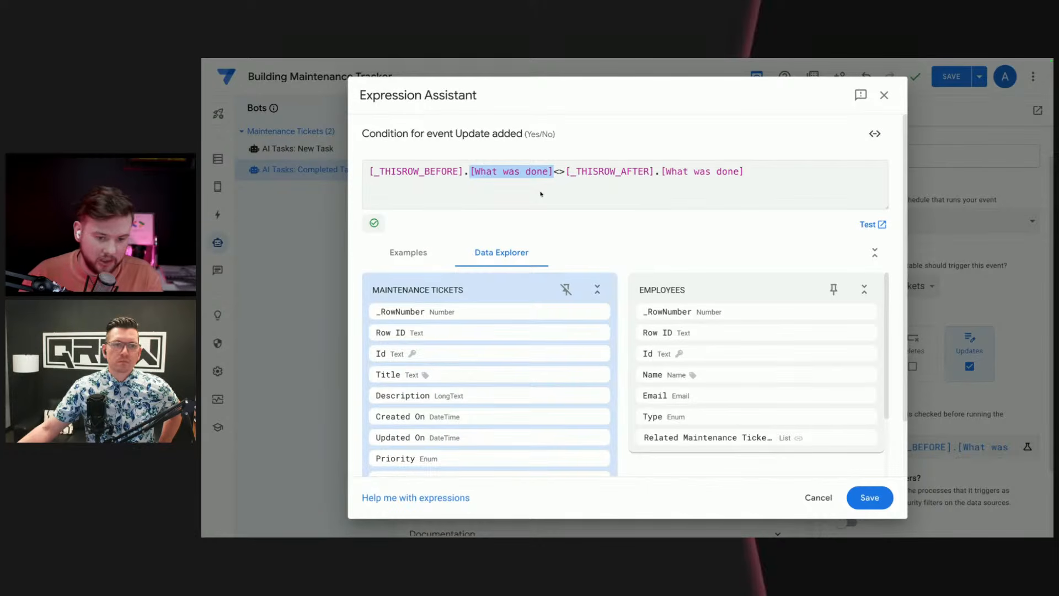
click(883, 95)
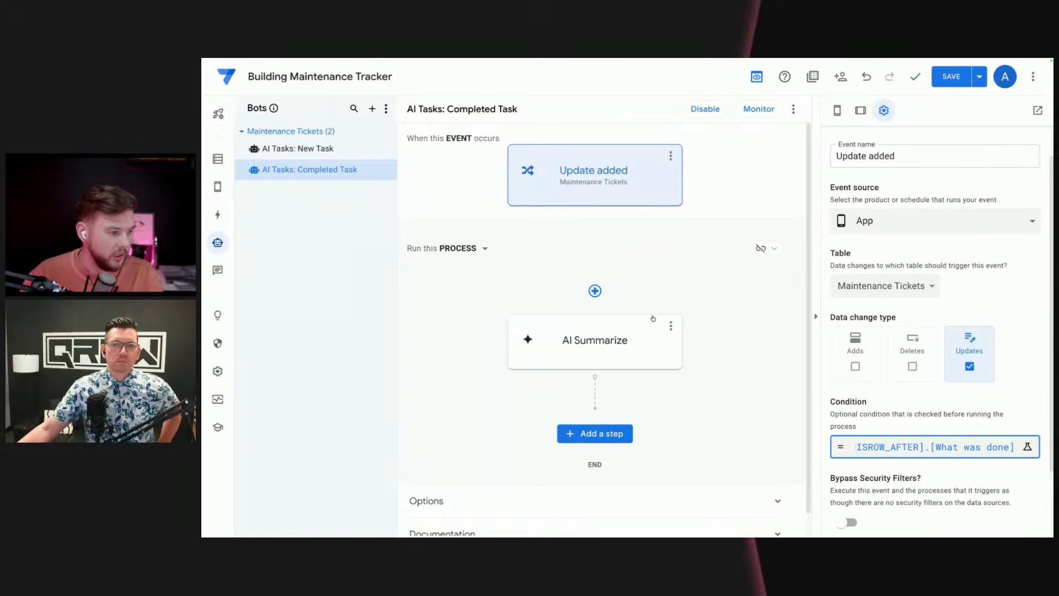
Step: Review the AI Summarize task's input columns, output column and additional instructions in the Completed Task bot
scroll(928, 474, down, 2)
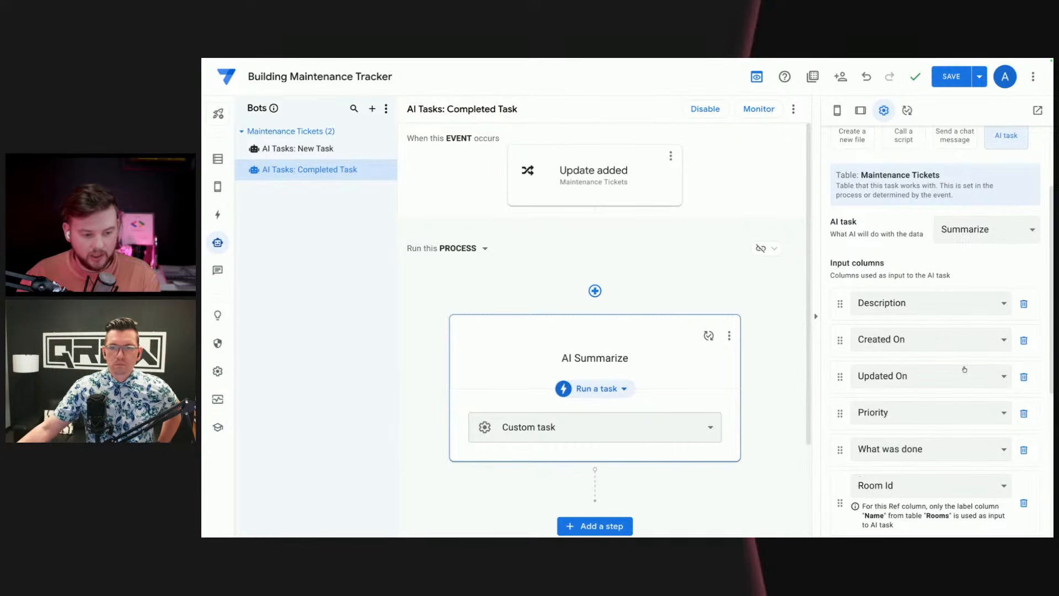
scroll(965, 369, down, 5)
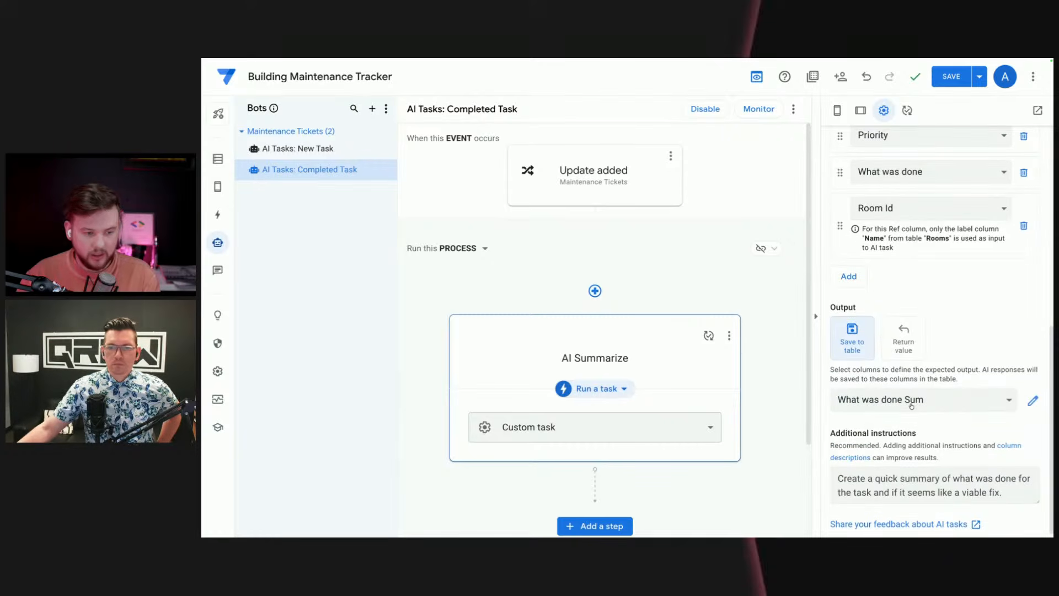
drag(837, 478, 1003, 500)
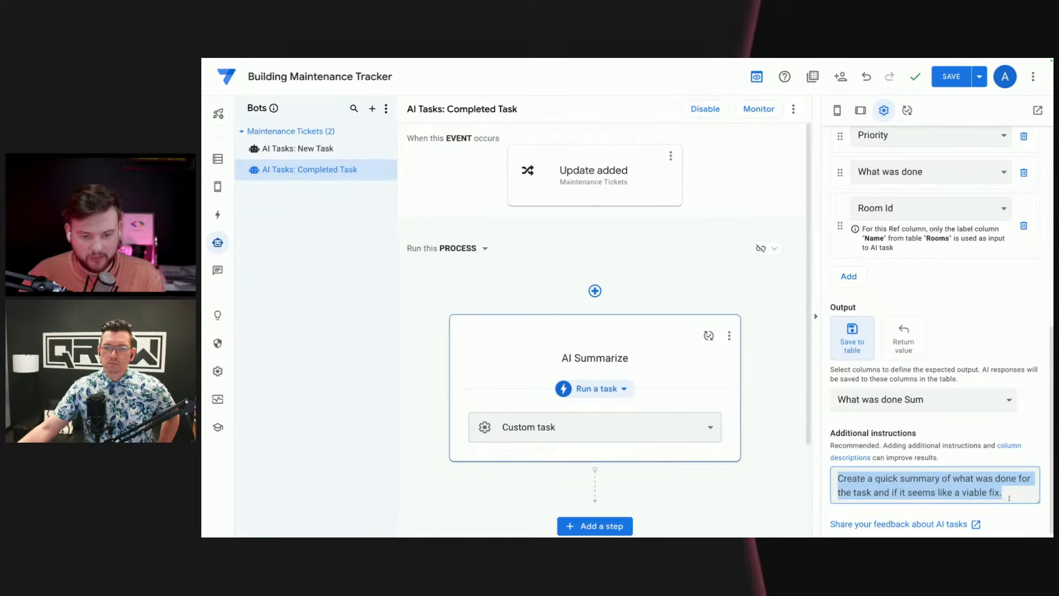
click(974, 324)
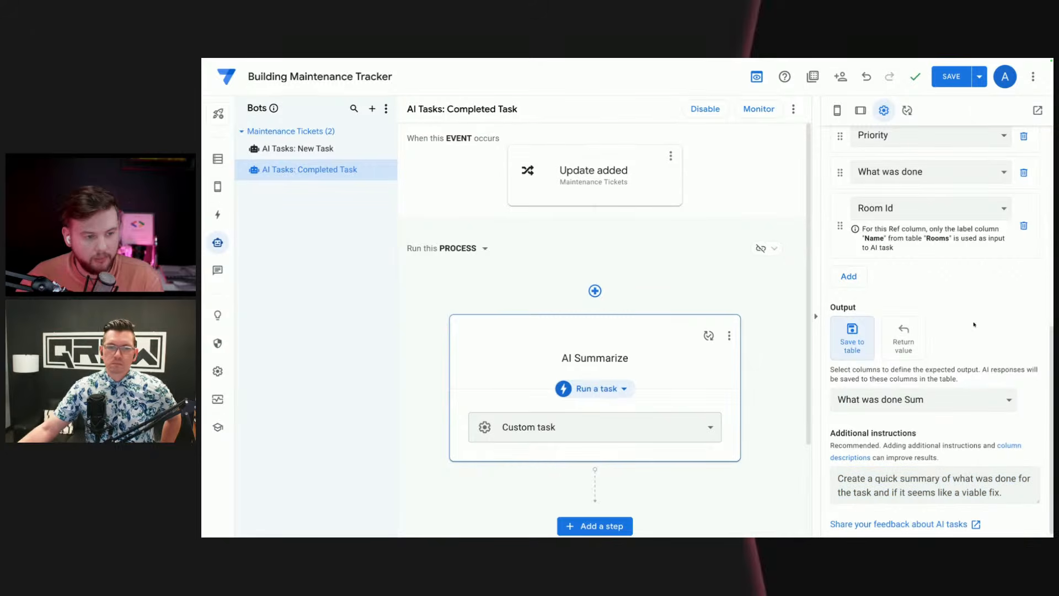
scroll(969, 436, down, 1)
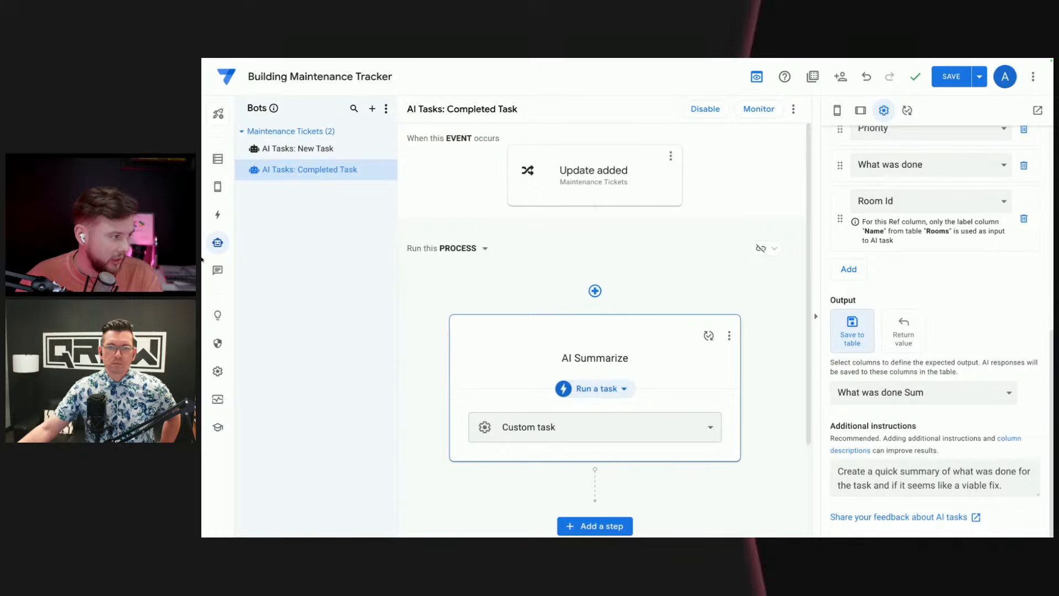
Step: In Building Maintenance LIVE, create a new step named "AI Categotize" after AI Extract in the AI Tasks: New Task bot
click(230, 219)
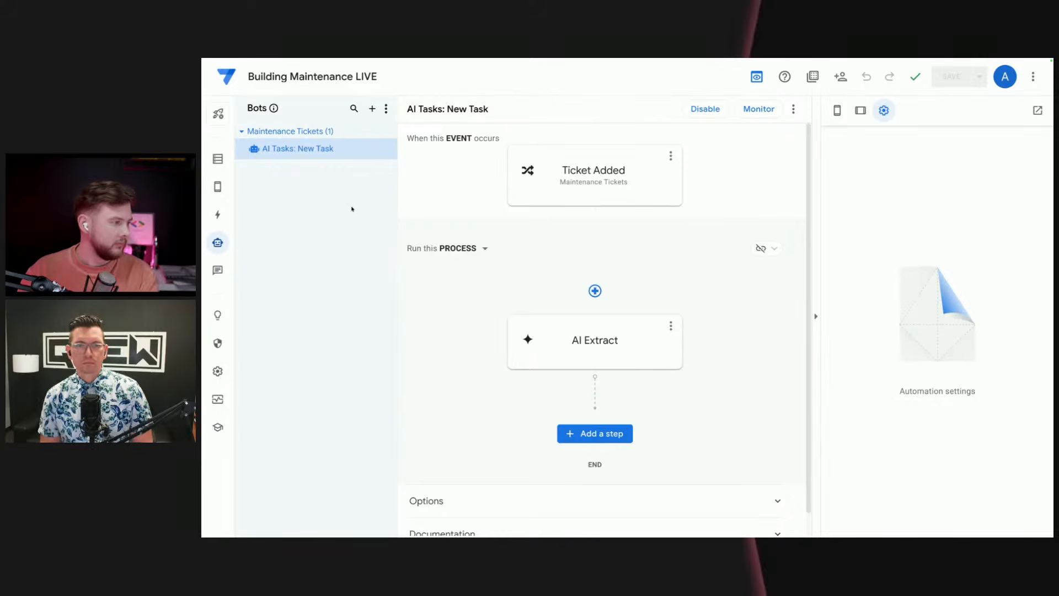
click(592, 435)
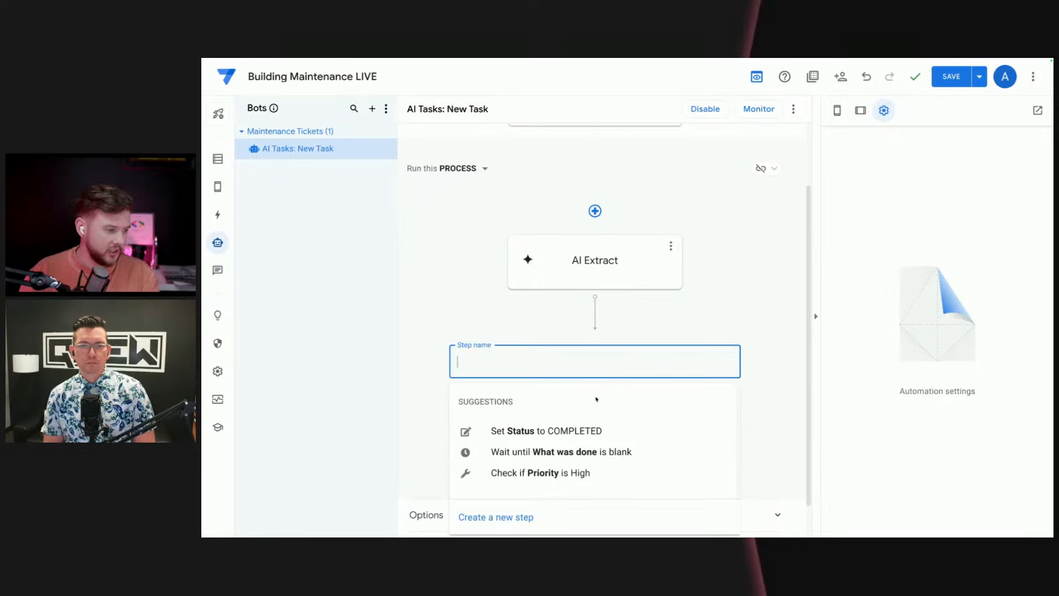
text(A)
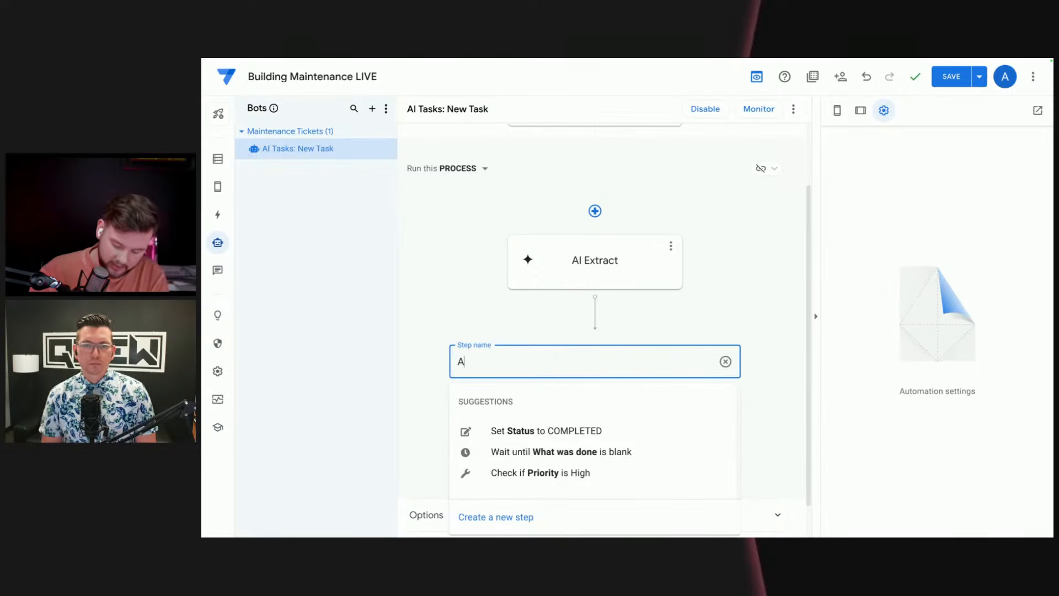
text(I Ca)
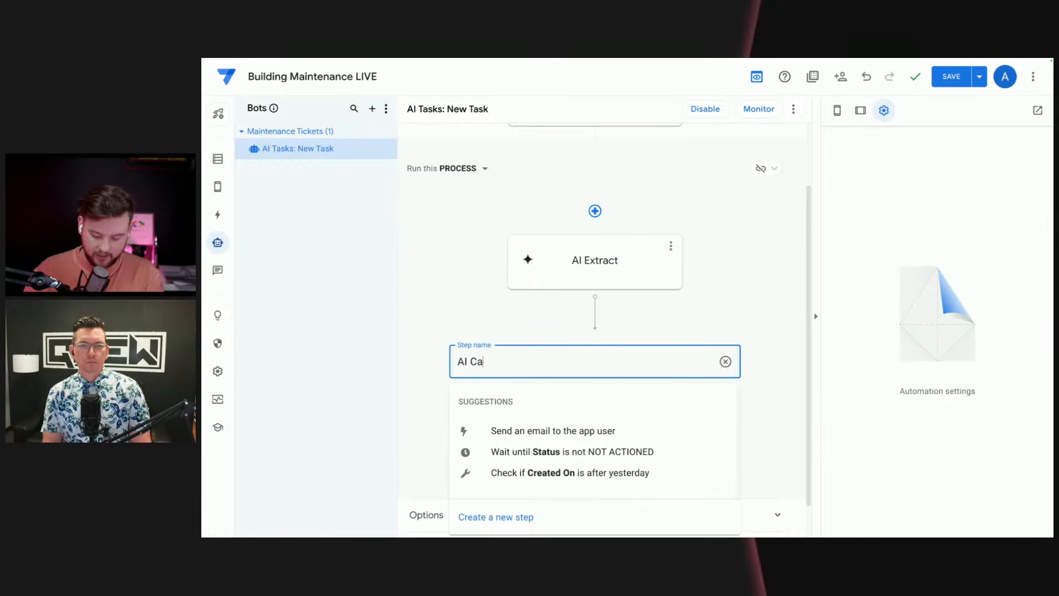
text(tegotize)
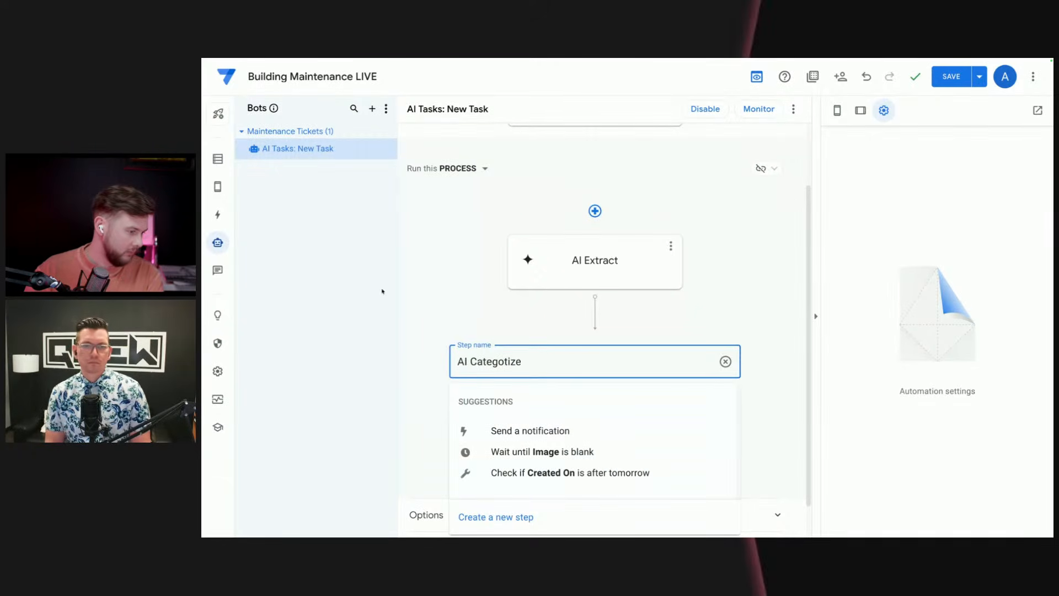
click(443, 295)
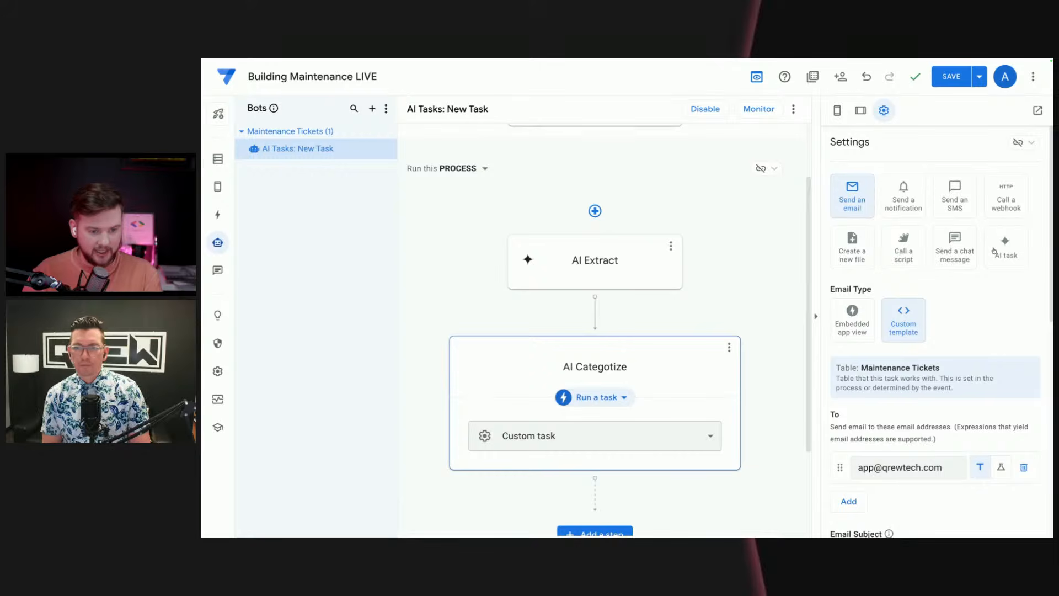
Step: Make the AI Categotize step an AI task and set what it does with the data to Categorize
click(1012, 254)
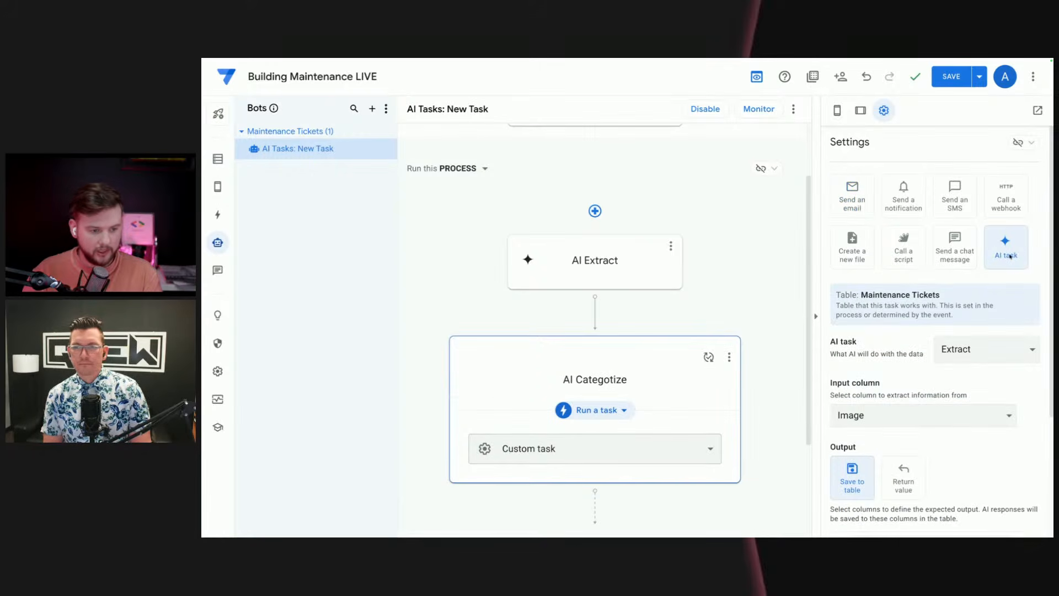
scroll(840, 379, down, 1)
click(993, 310)
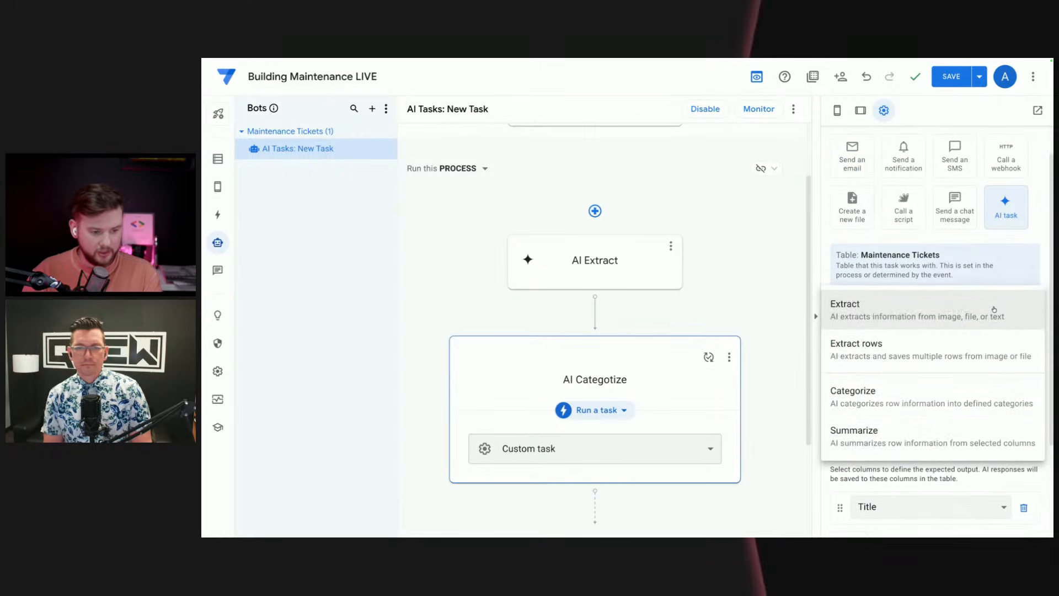
click(911, 398)
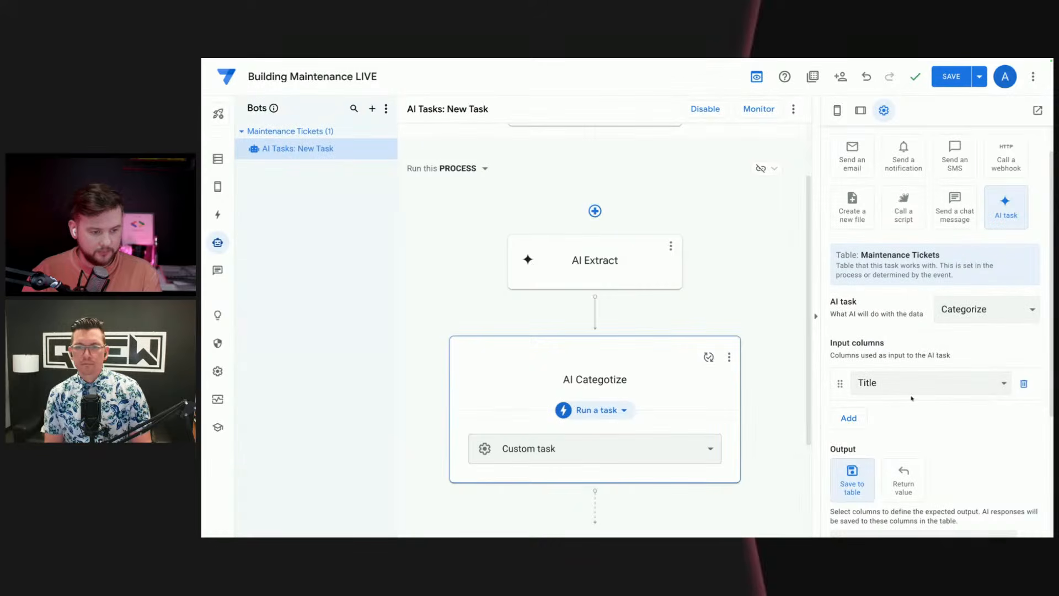
Step: Add Description, Created On, Updated On, Status, Employee Id and Room Id as input columns, and remove the surplus What was done column
scroll(893, 334, down, 1)
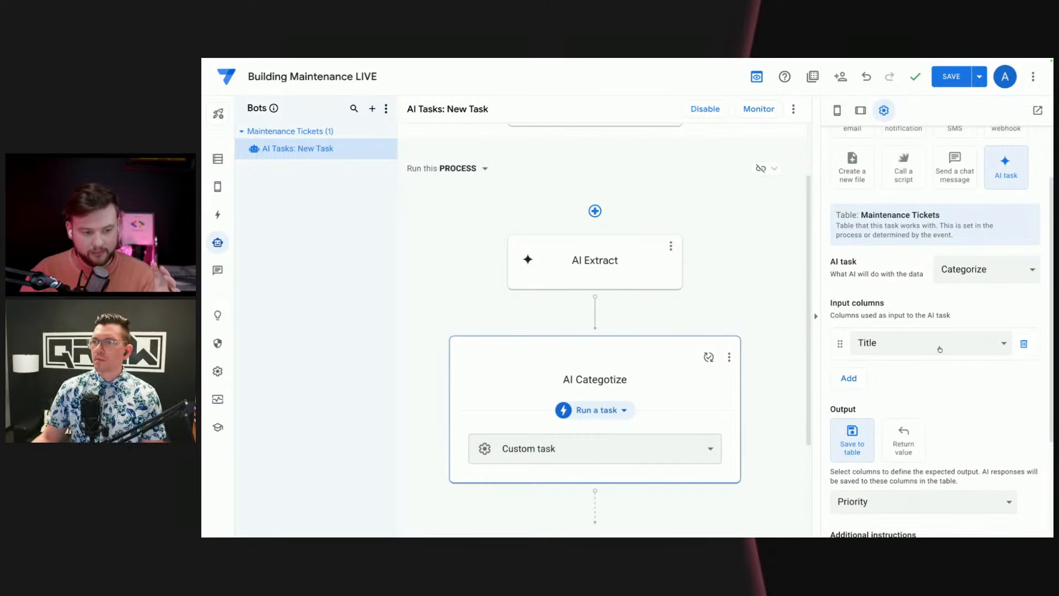
scroll(936, 347, down, 1)
scroll(936, 346, down, 2)
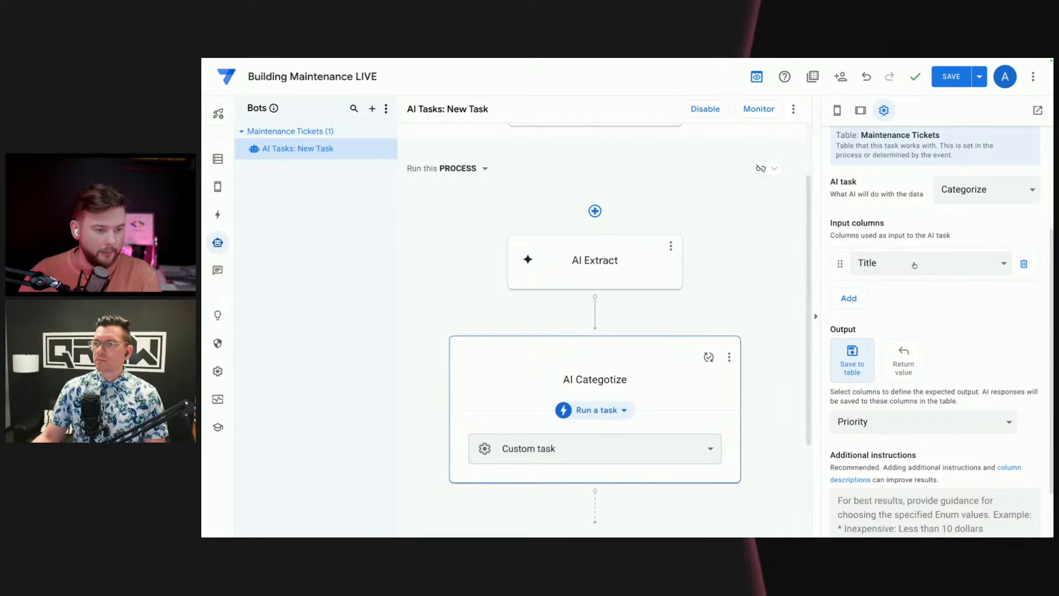
click(859, 299)
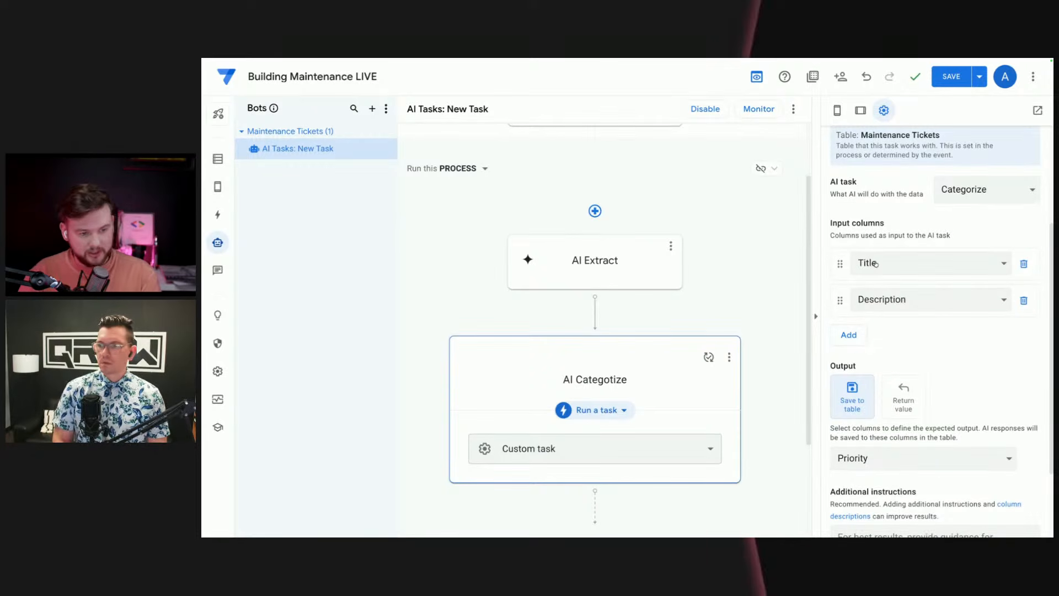
click(852, 334)
click(853, 370)
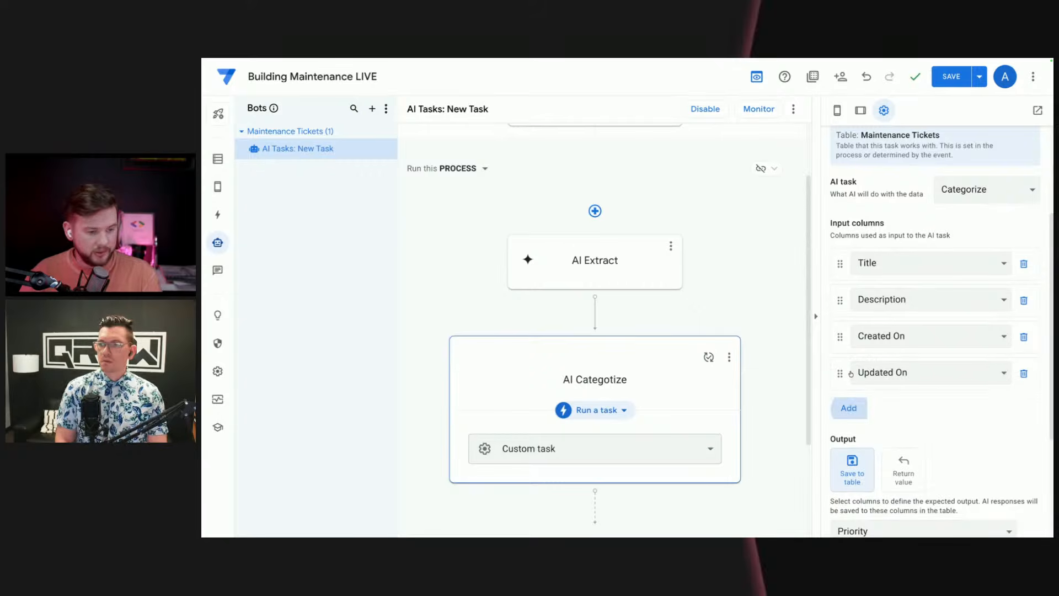
click(852, 410)
scroll(855, 414, down, 2)
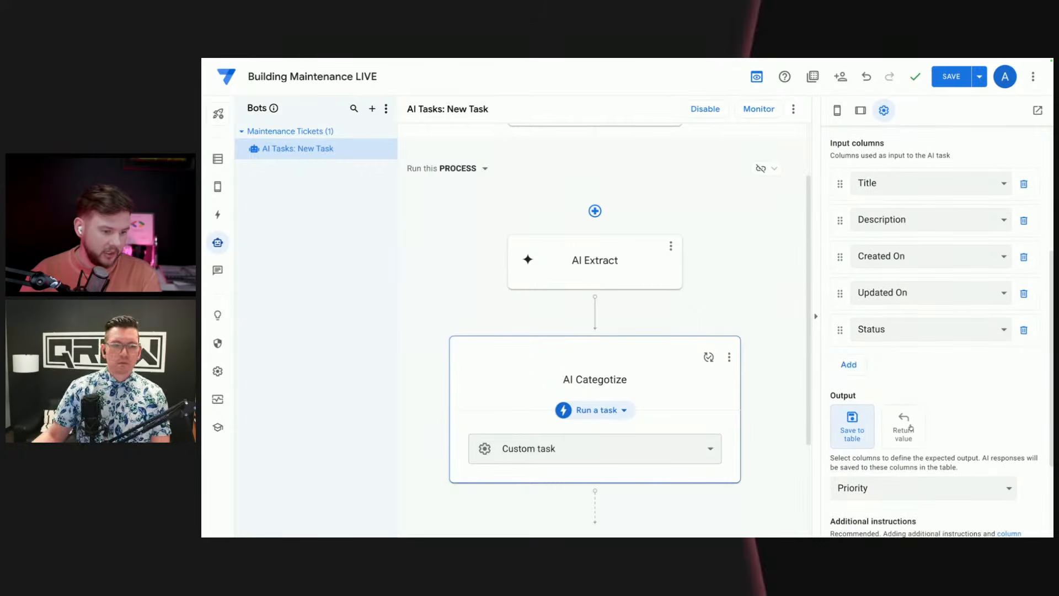
click(853, 362)
click(854, 435)
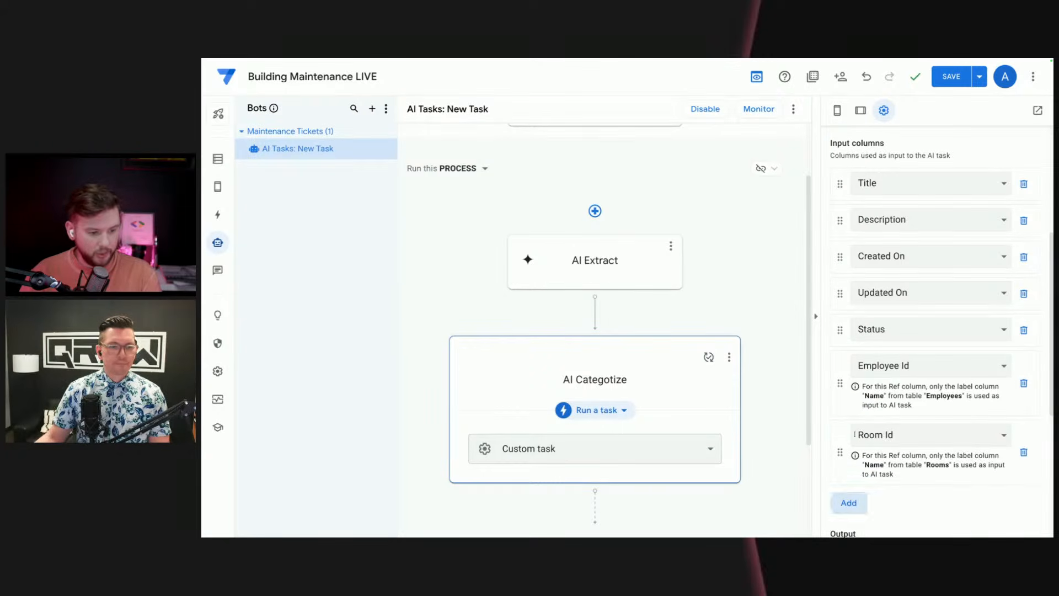
click(853, 504)
scroll(944, 445, down, 2)
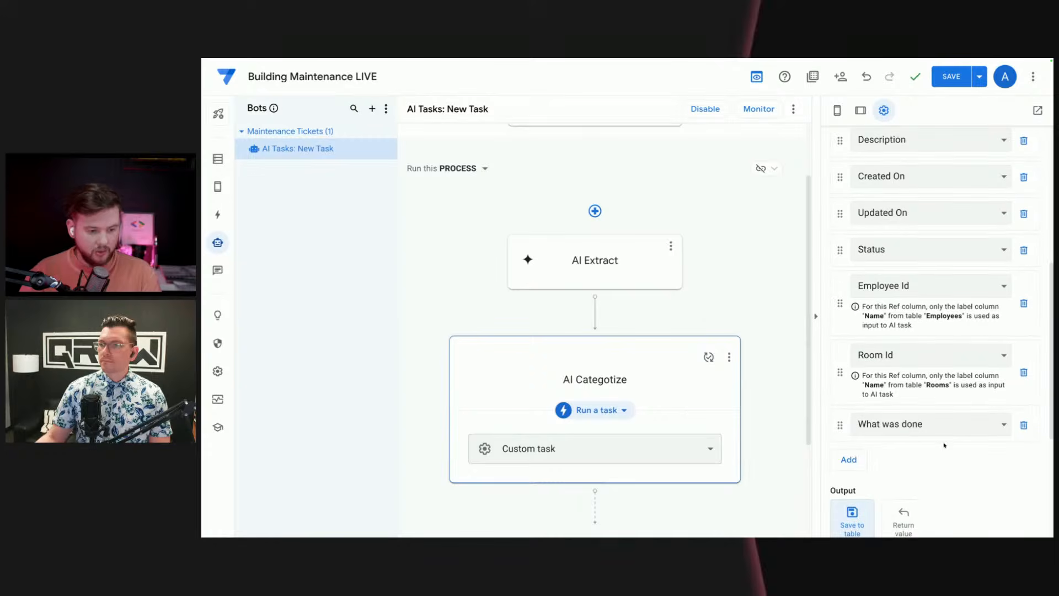
click(1023, 426)
scroll(971, 356, up, 2)
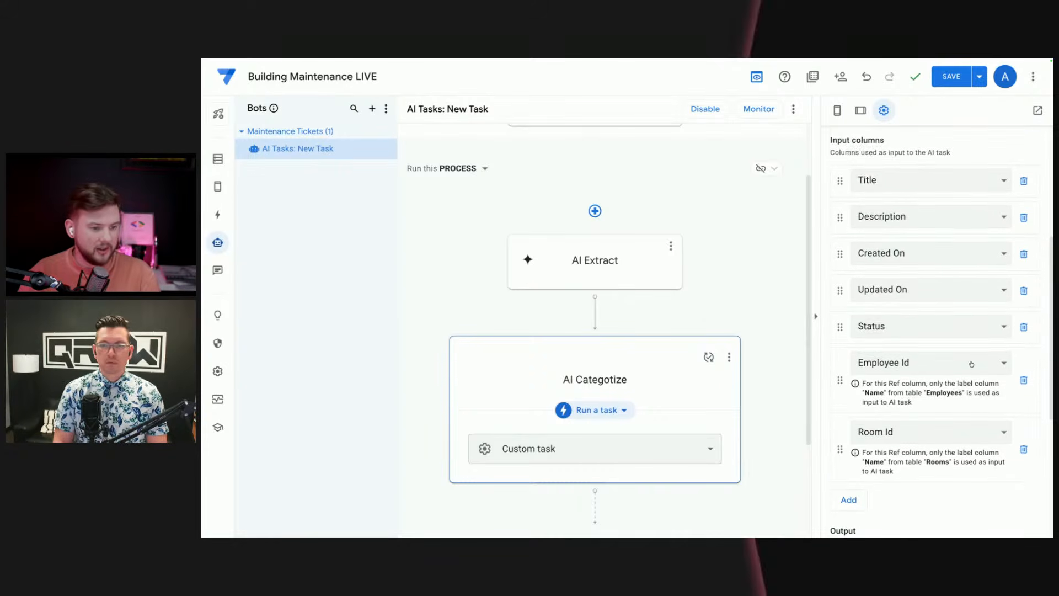
Step: Review the Categorize task's output column and the example guidance in its additional instructions
scroll(930, 427, down, 6)
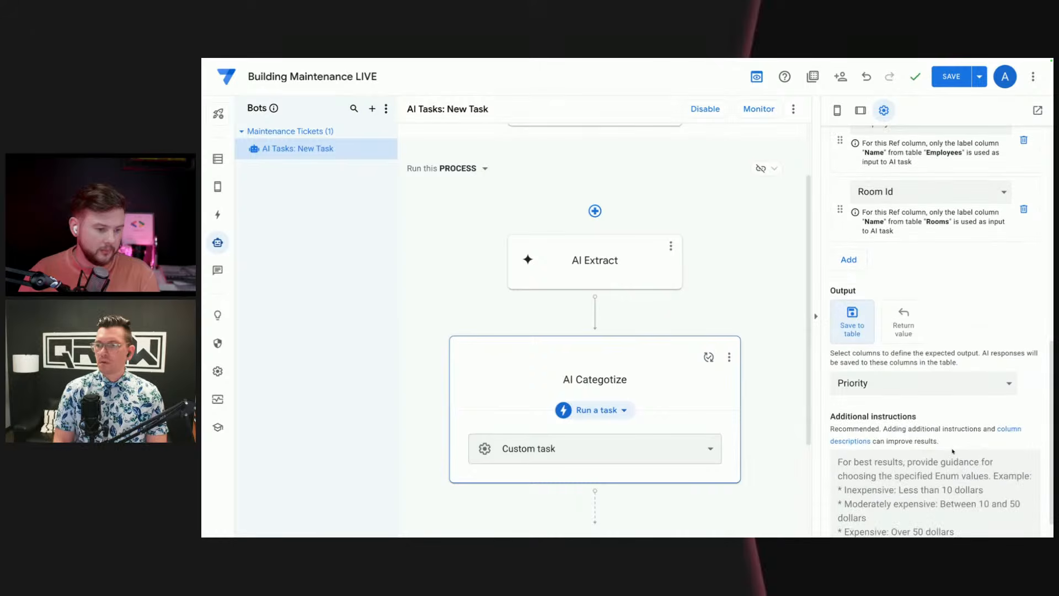
scroll(930, 427, down, 1)
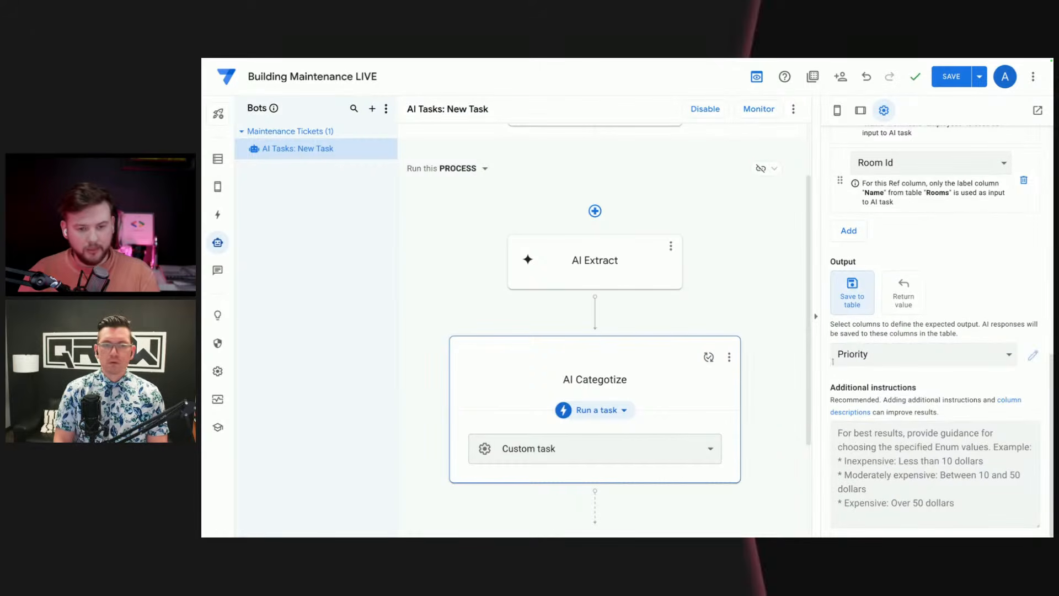
click(893, 461)
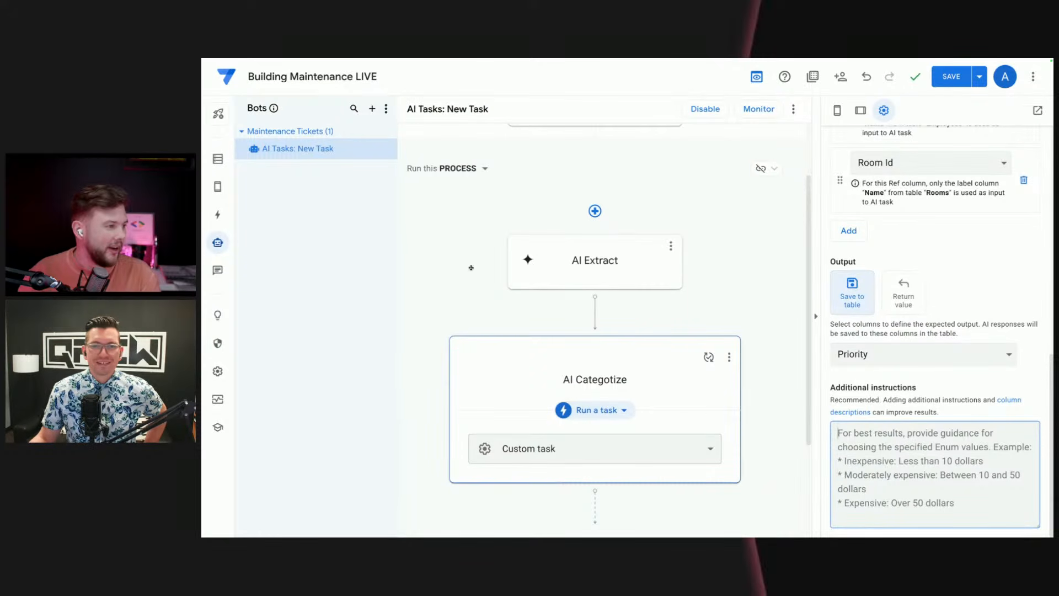
Step: Create a new bot and name it "AI Task: Task Completed"
click(373, 109)
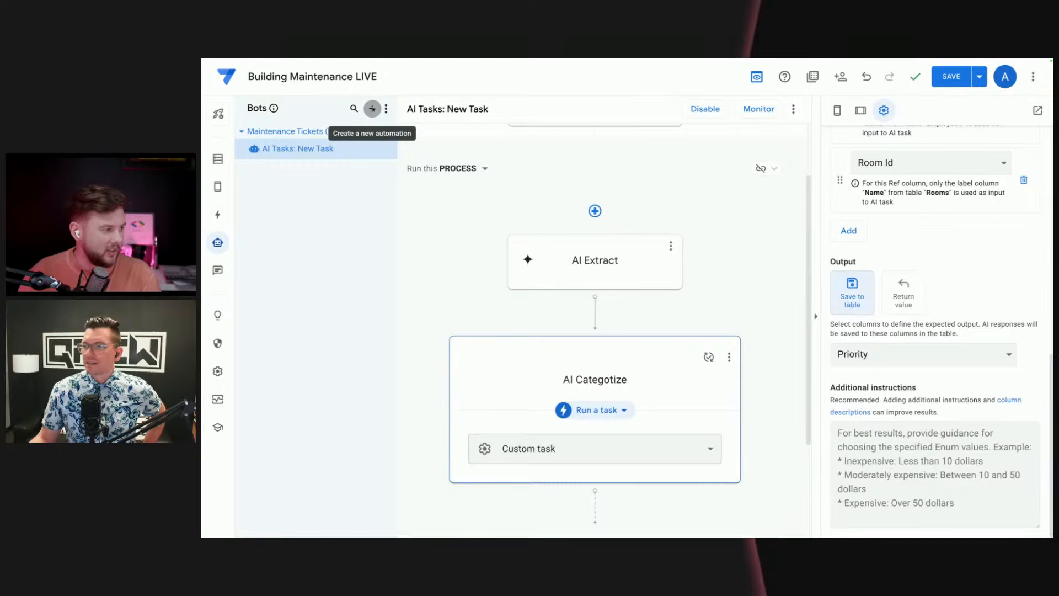
click(372, 109)
click(488, 391)
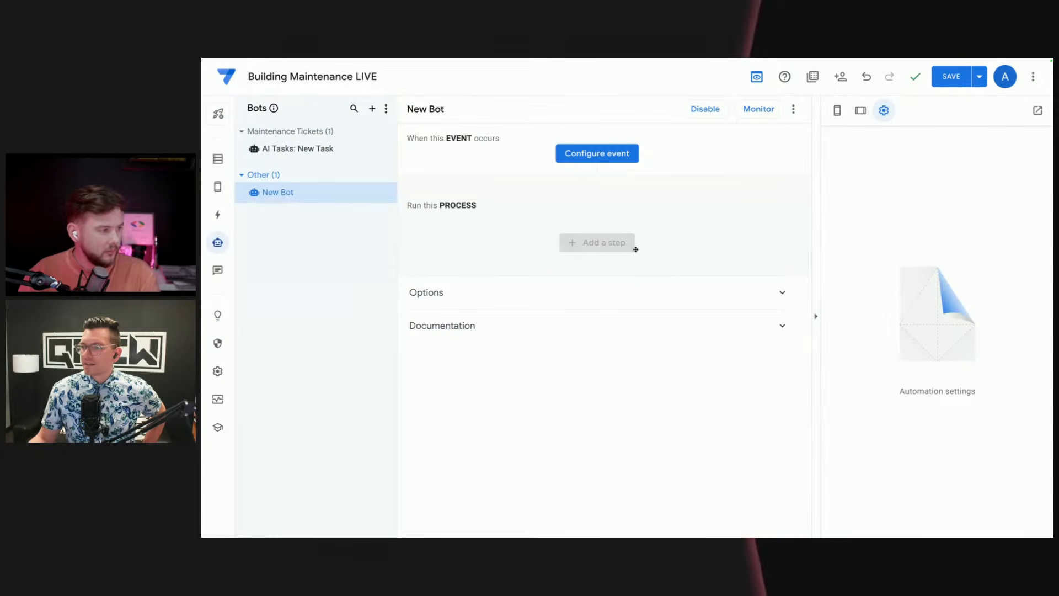
double_click(324, 197)
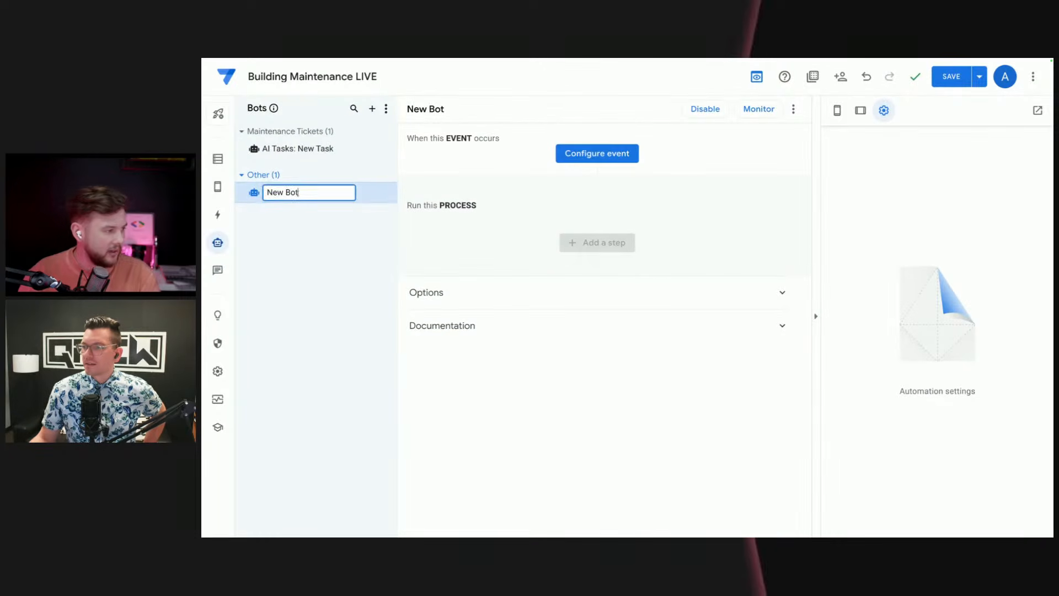
text(AI Tas)
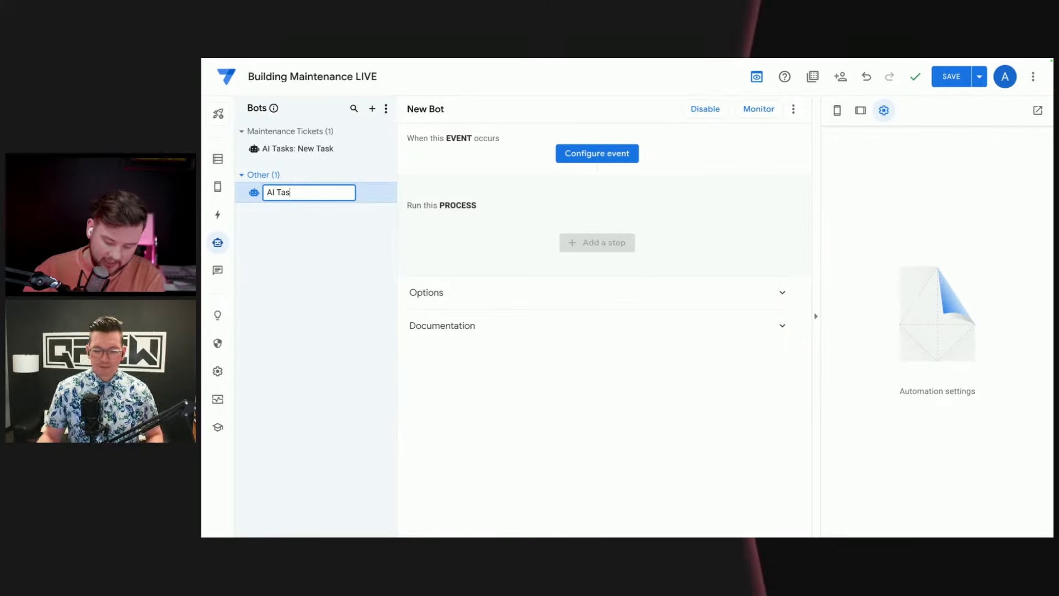
text(k: )
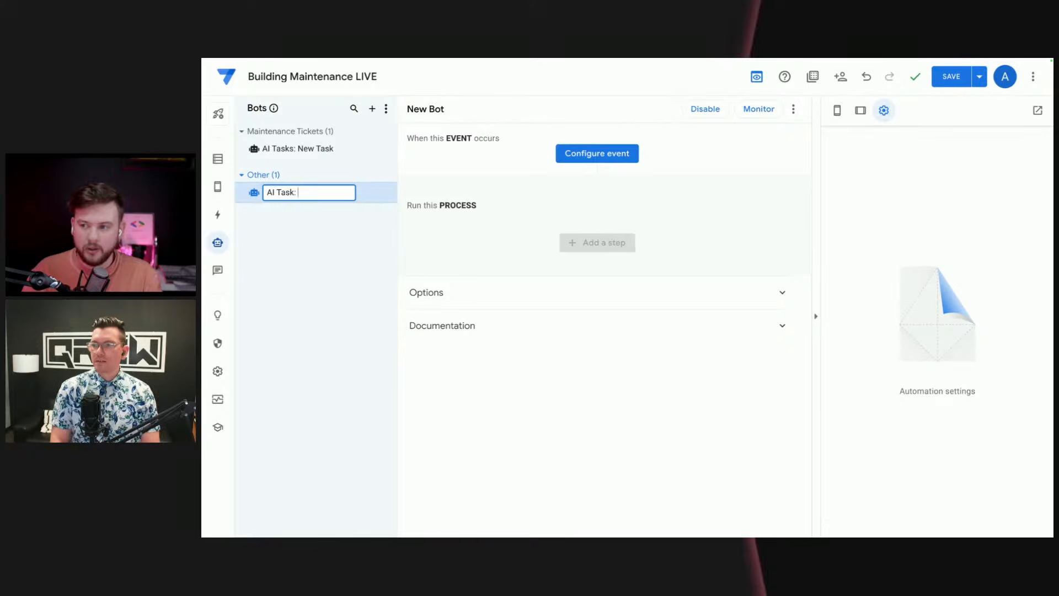
text(Task)
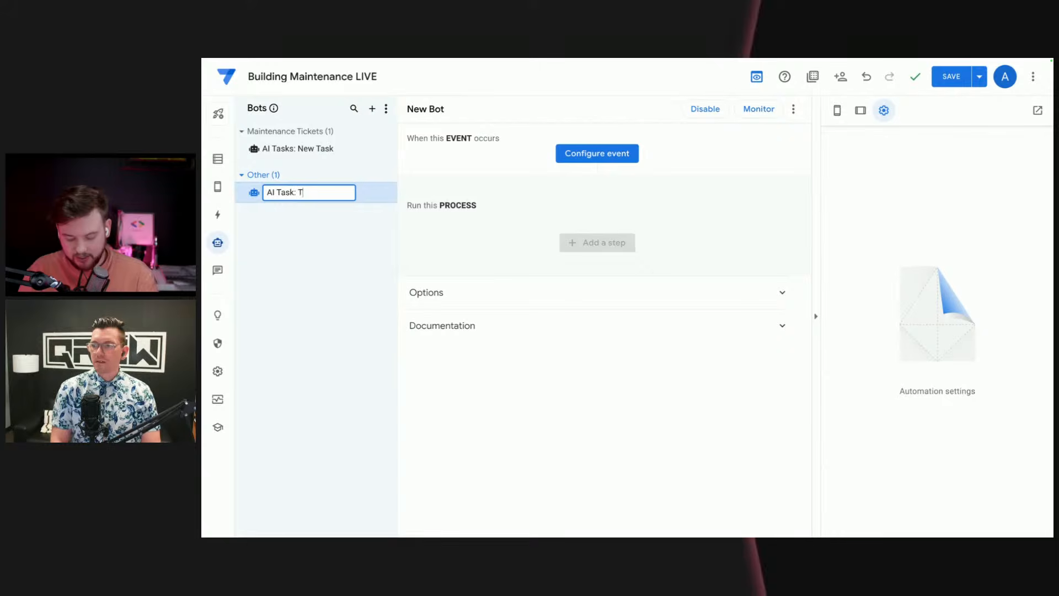
text( Completed)
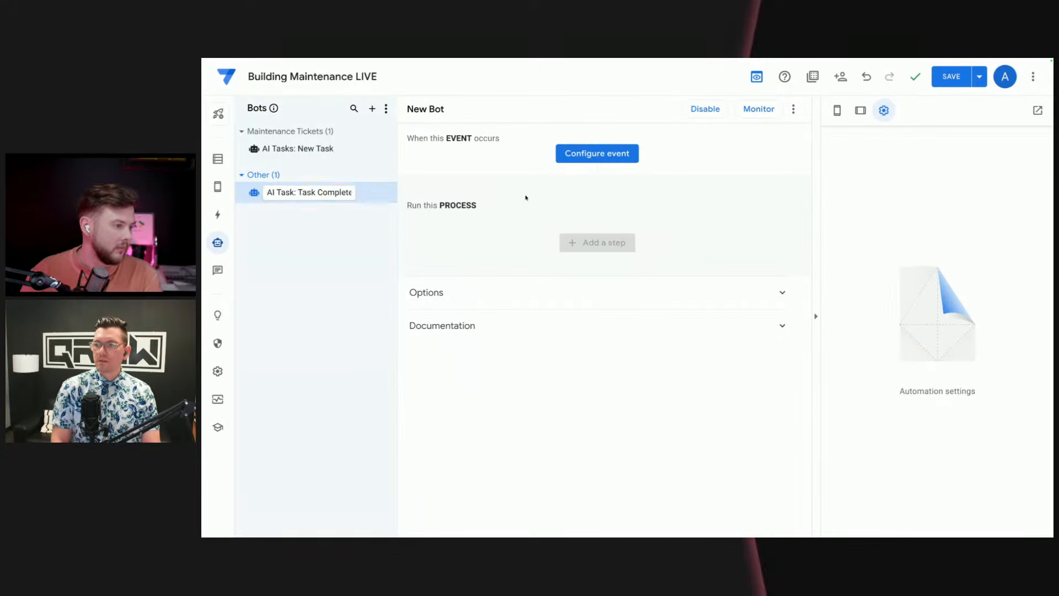
key(Return)
Step: Create a new event for the AI Task: Task Completed bot and name it "Mech updated description"
click(616, 159)
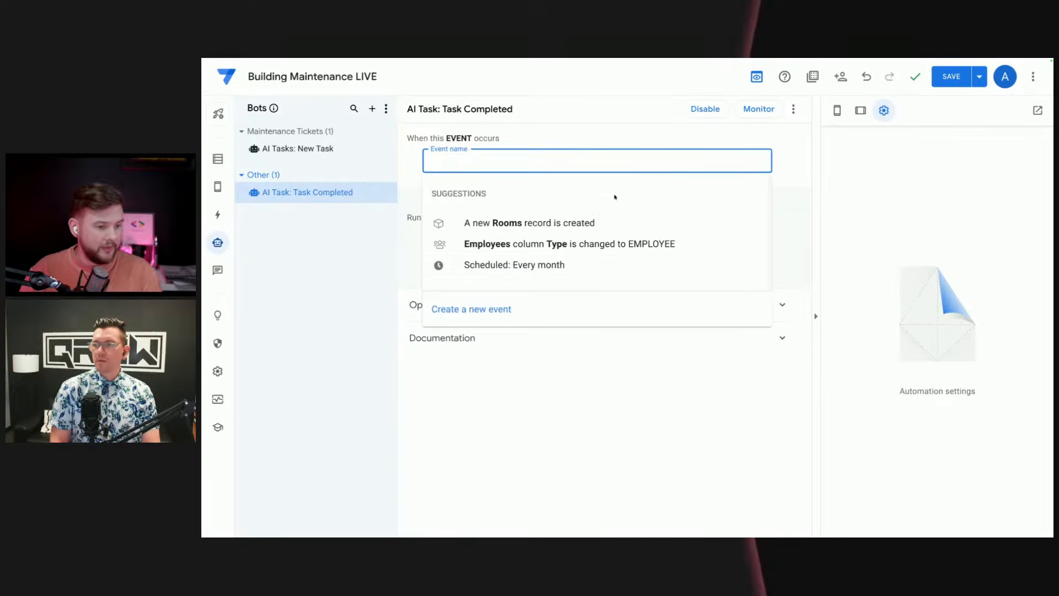
click(490, 312)
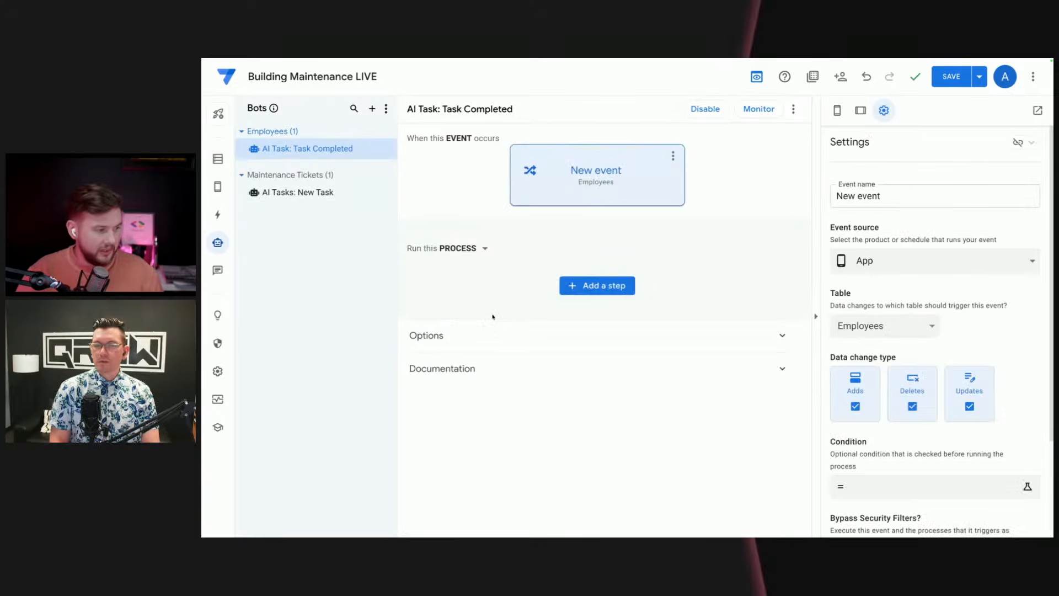
click(620, 173)
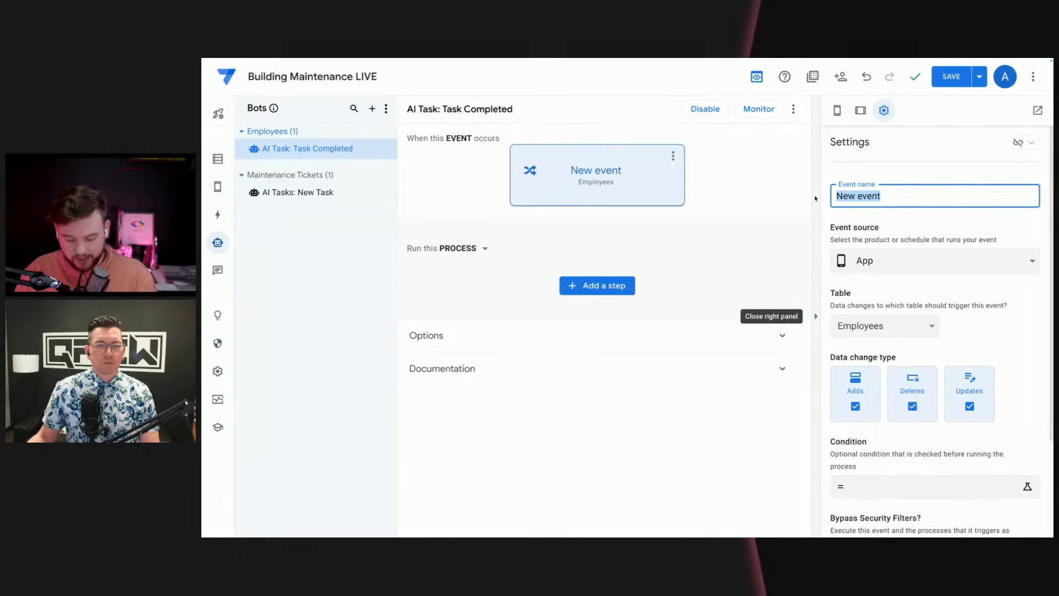
text(Me)
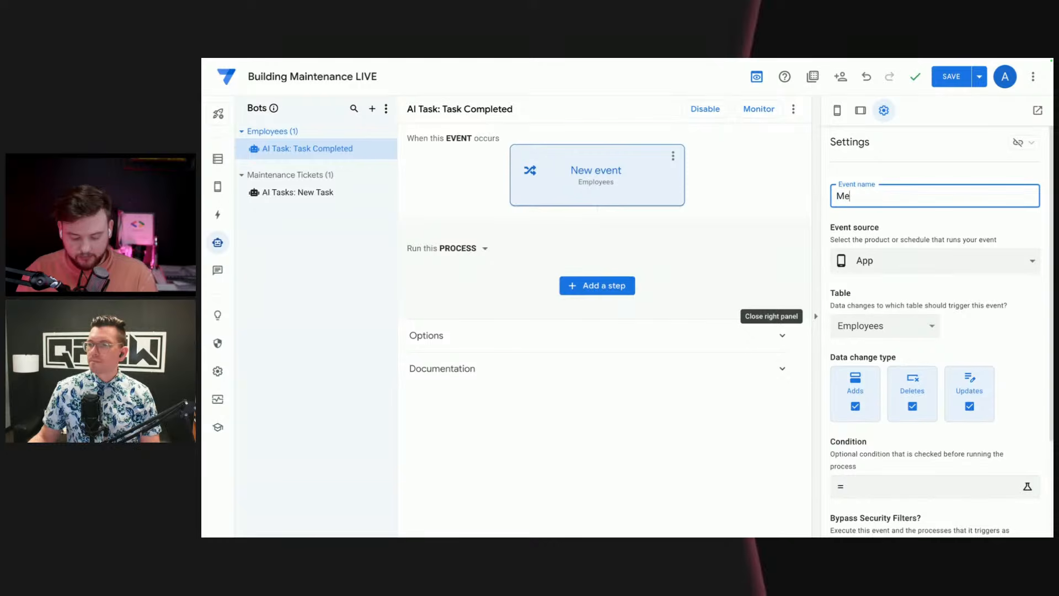
text(ch u)
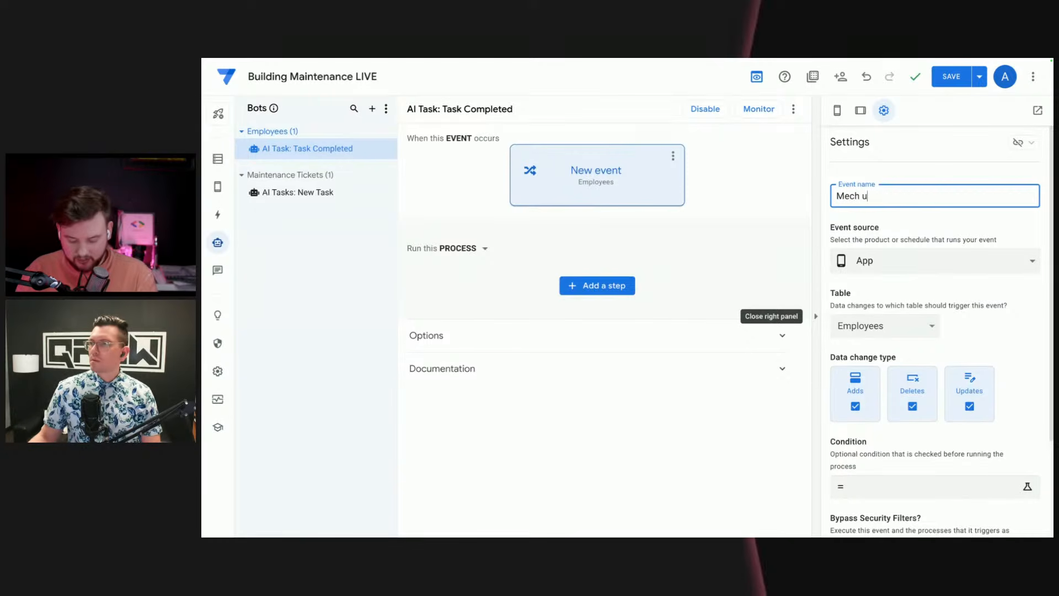
text(pdated)
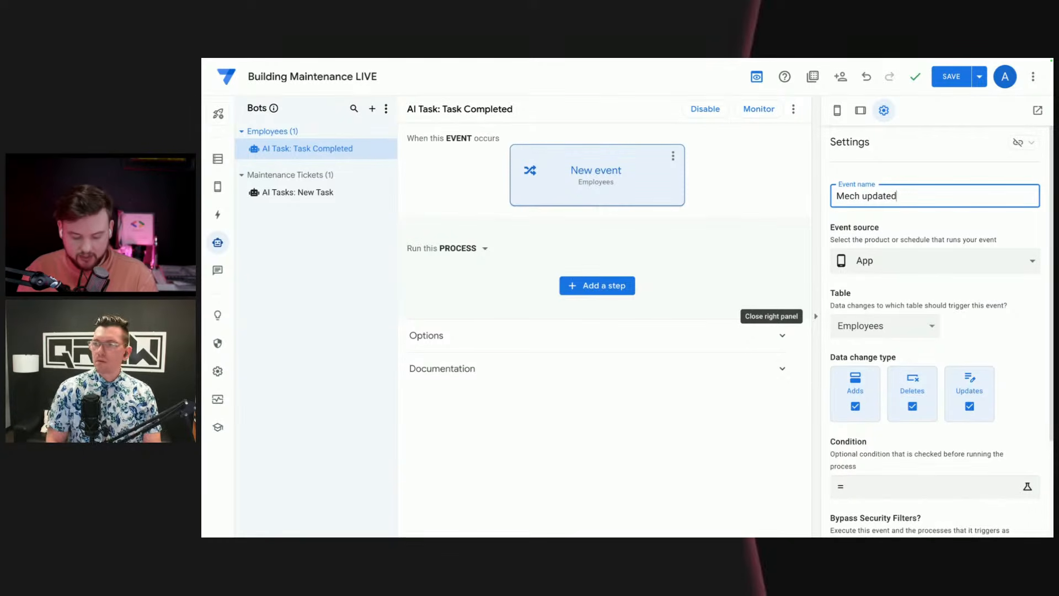
text( description)
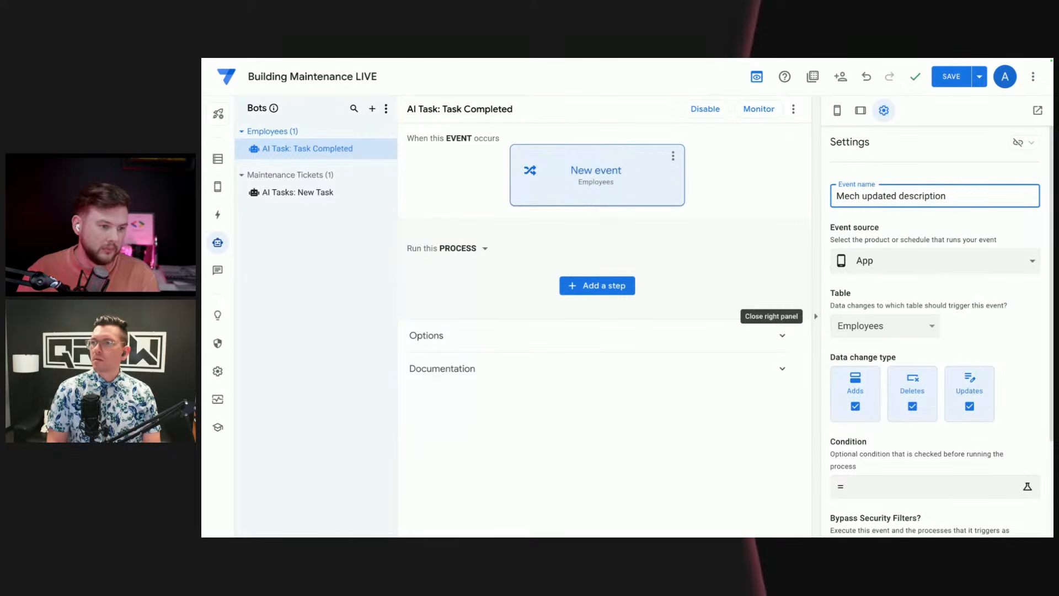
click(909, 297)
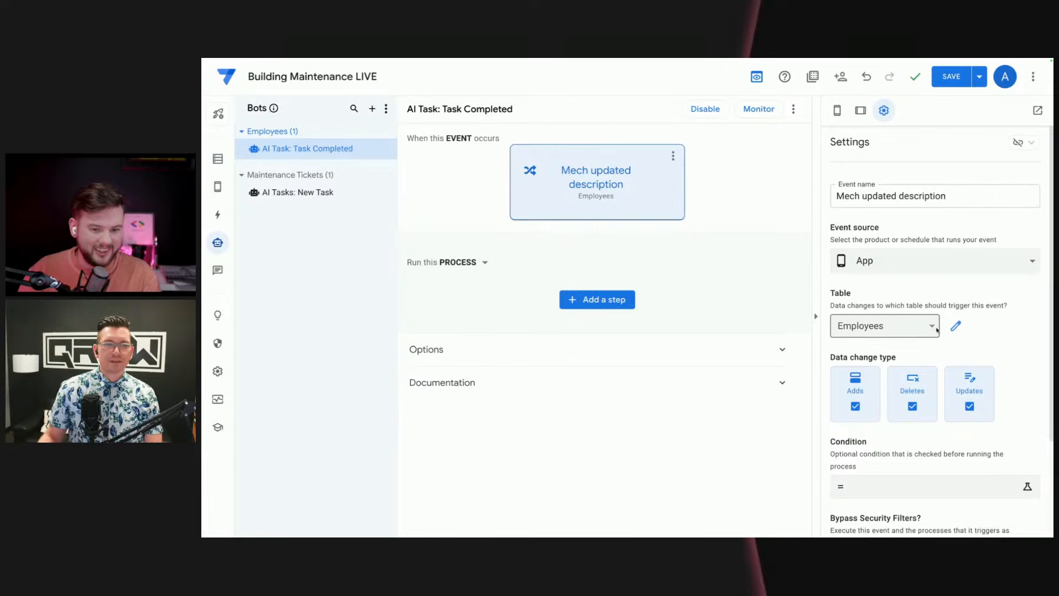
Step: Set the Mech updated description event to fire only on updates to the Maintenance Tickets table
click(916, 331)
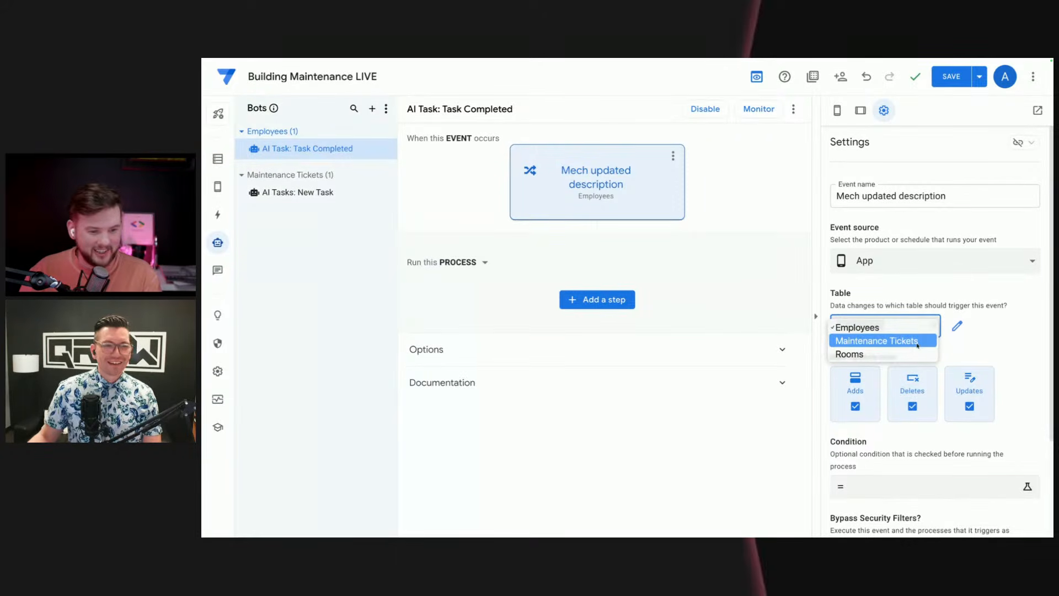
click(918, 342)
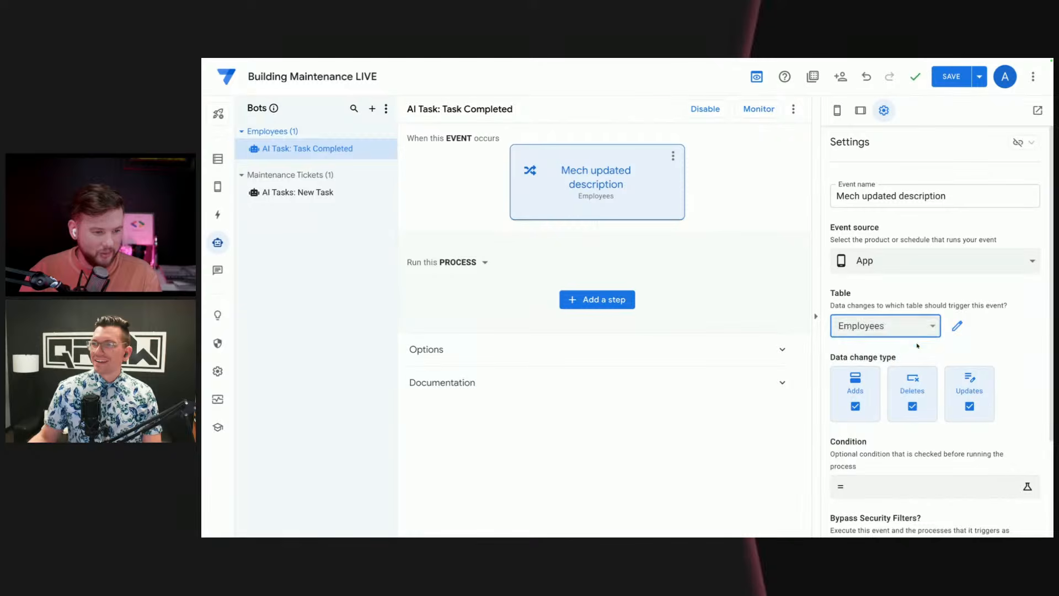
click(856, 394)
click(921, 396)
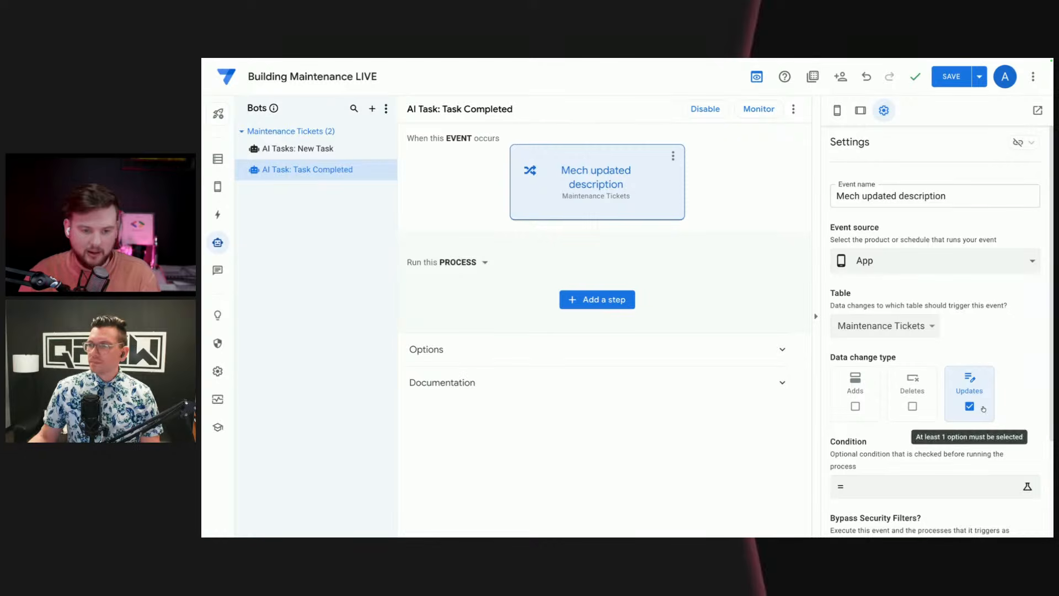
Step: Start the event's condition expression with [_THISROW_BEFORE].[What was done]
click(931, 490)
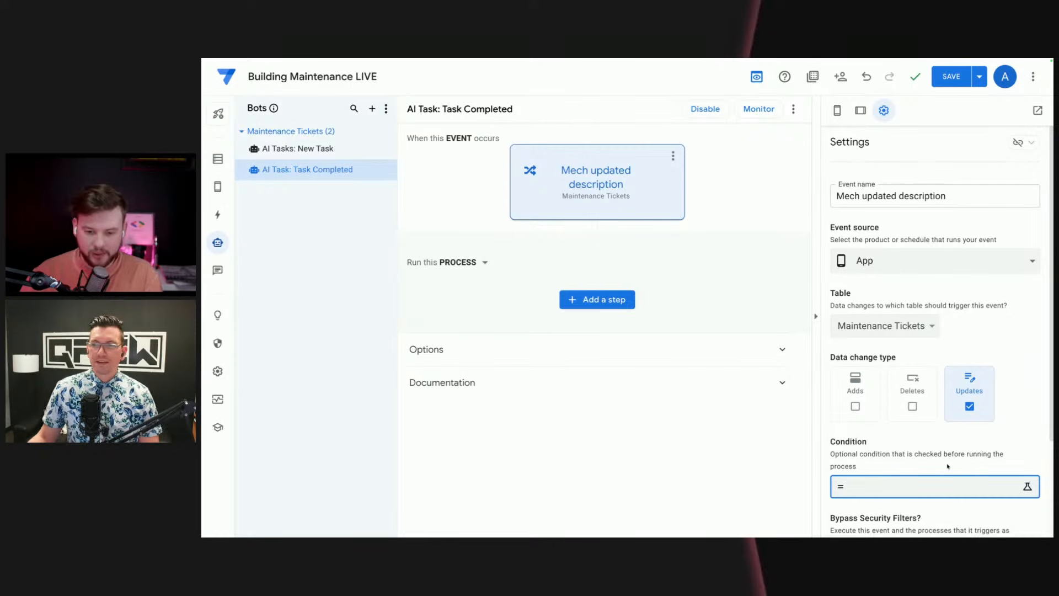
click(935, 488)
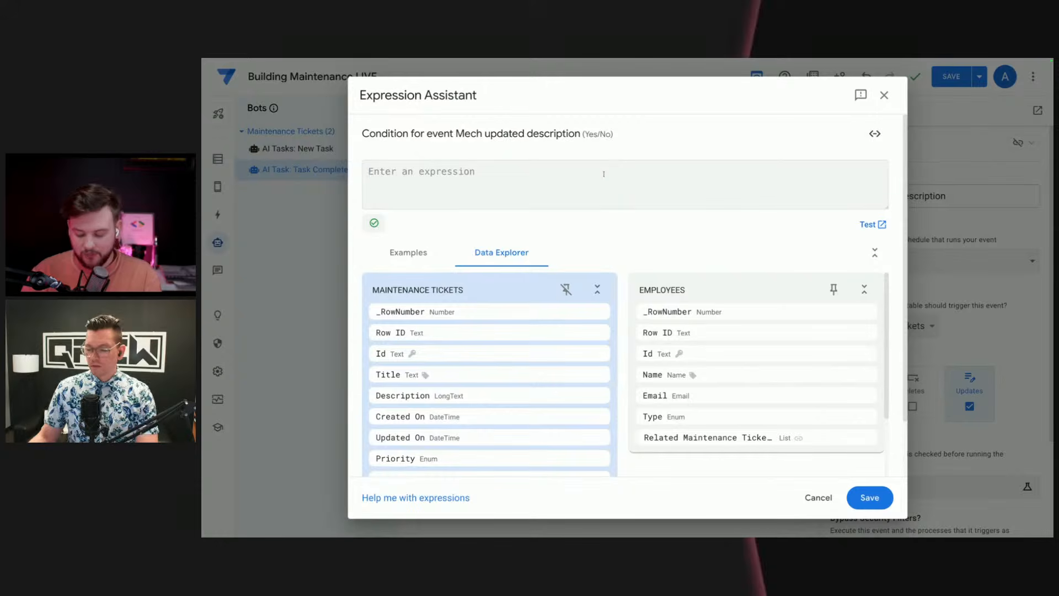
text([_THIS)
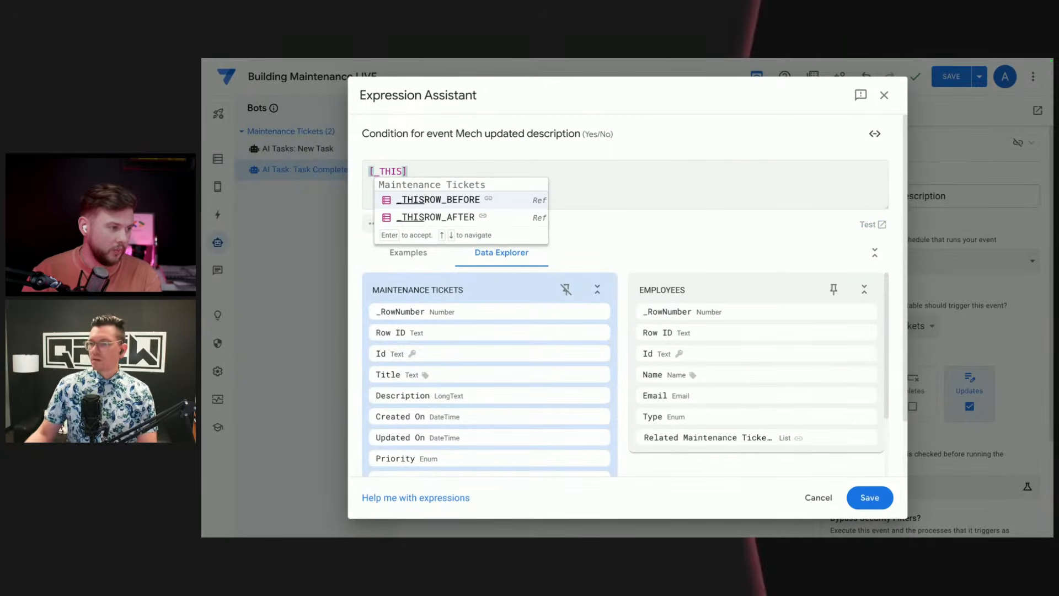
click(527, 197)
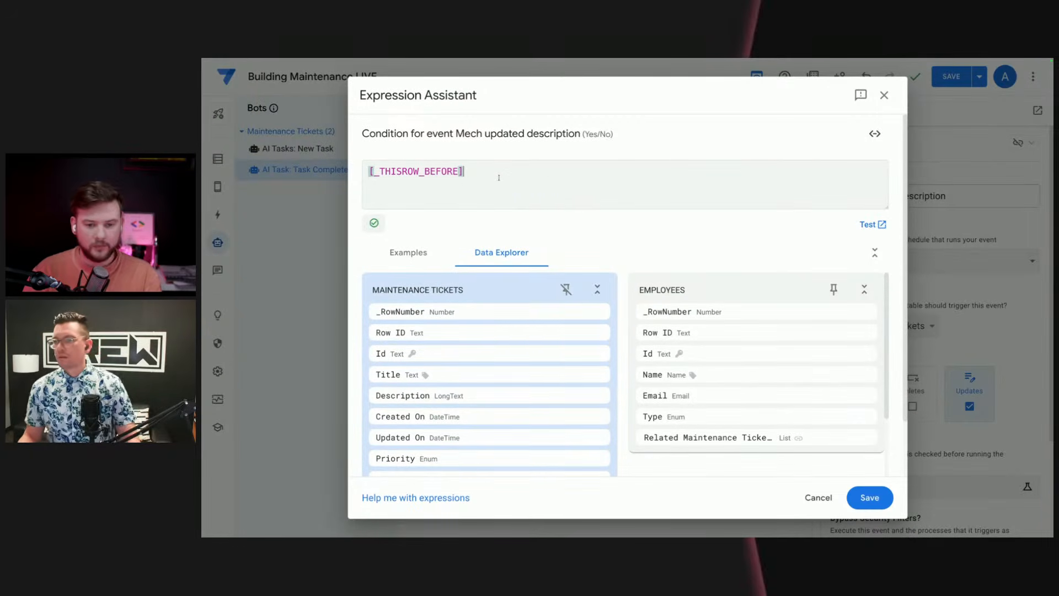
text(.[)
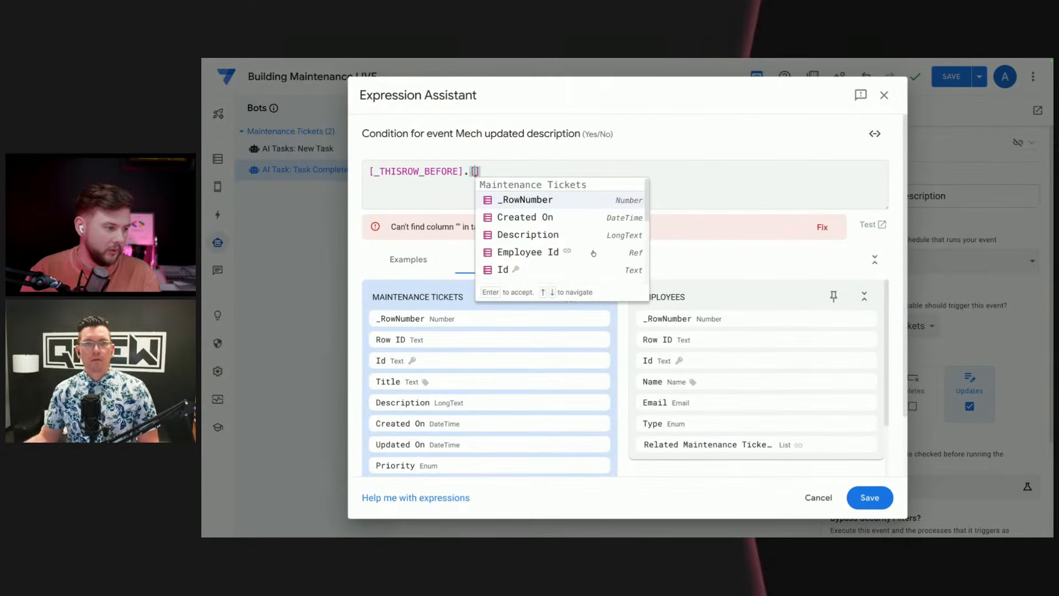
scroll(588, 255, down, 4)
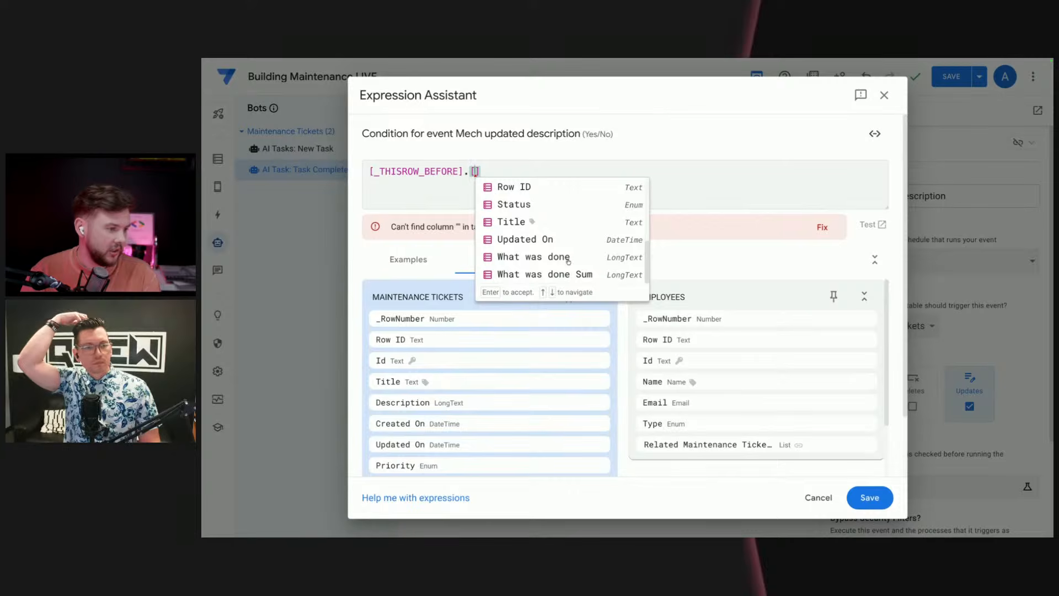
click(563, 258)
Step: Complete the condition as [_THISROW_BEFORE].[What was done]<>[_THISROW_AFTER].[What was done] and save the expression
drag(595, 173, 345, 173)
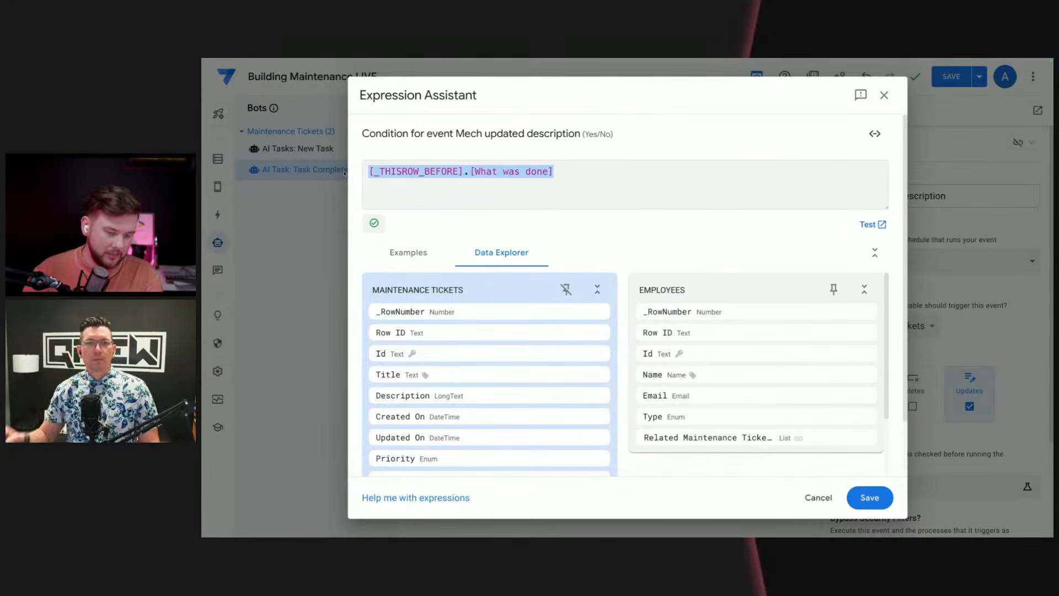
click(591, 177)
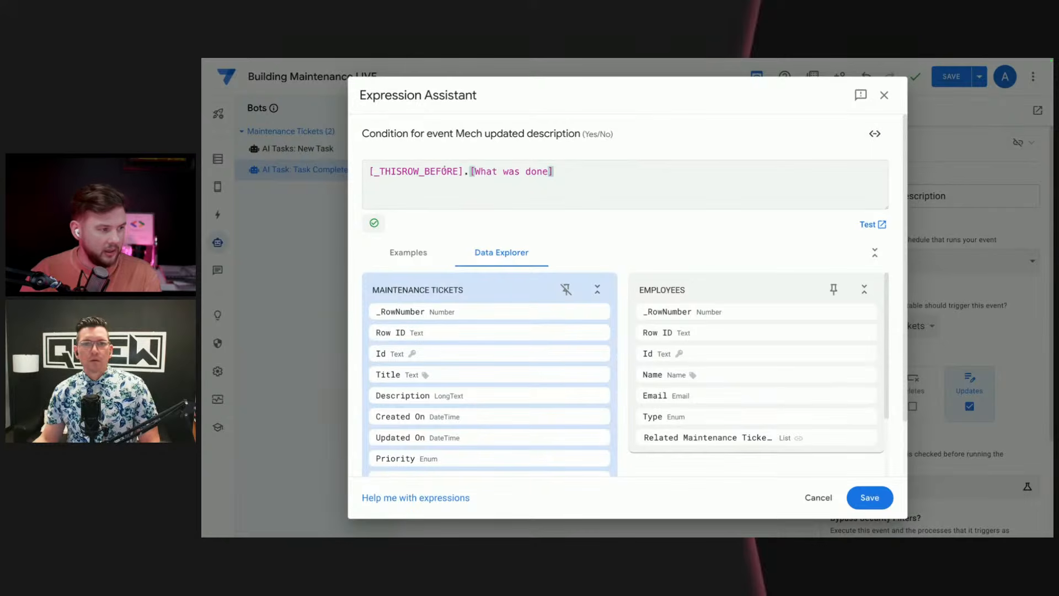
drag(567, 173, 360, 172)
drag(572, 186, 467, 172)
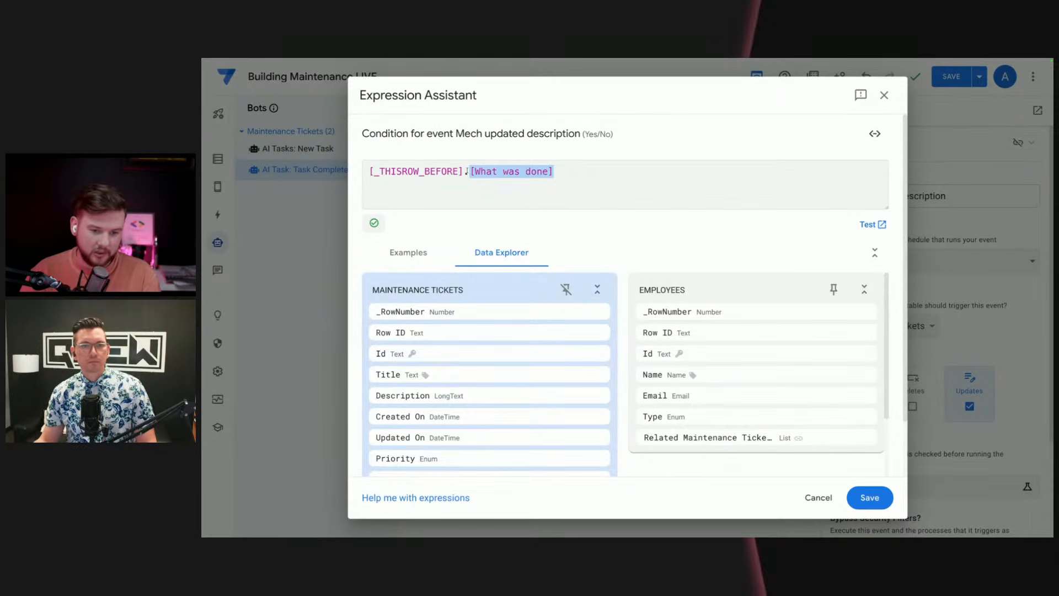
drag(570, 175, 364, 174)
key(ctrl+c)
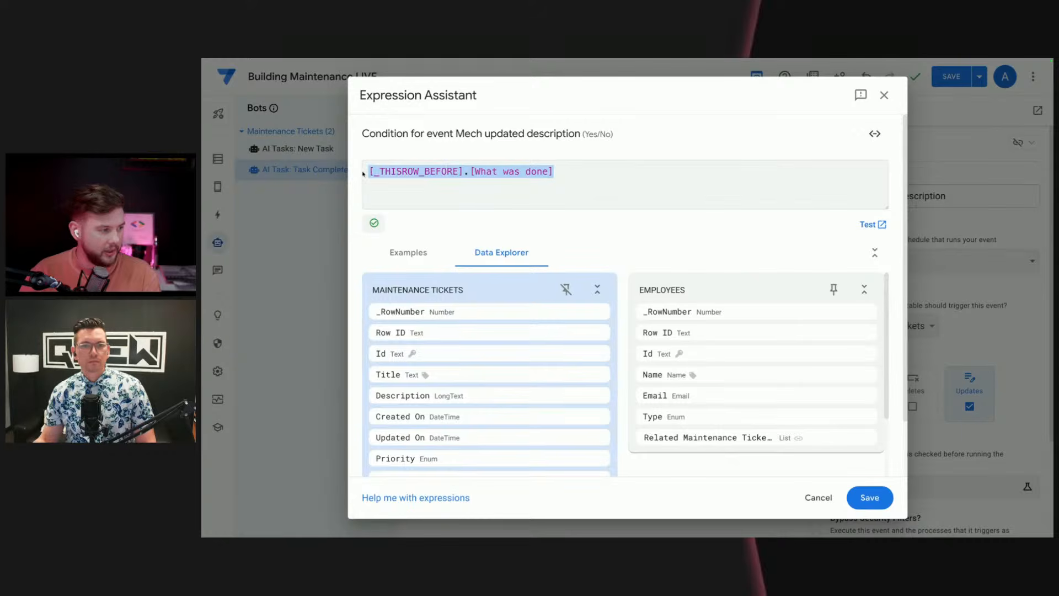
click(565, 166)
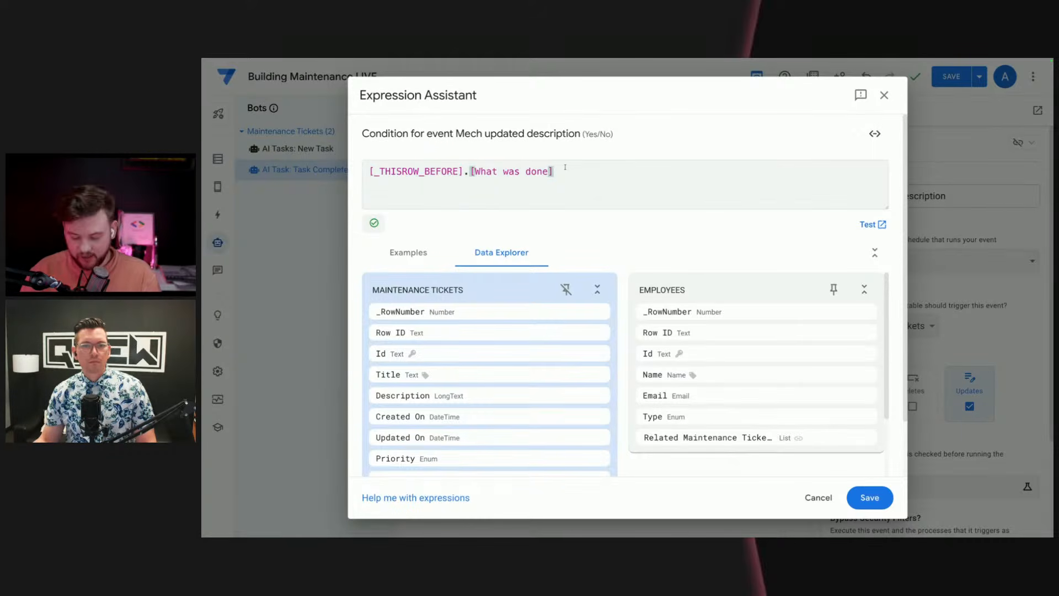
text(<>)
key(ctrl+v)
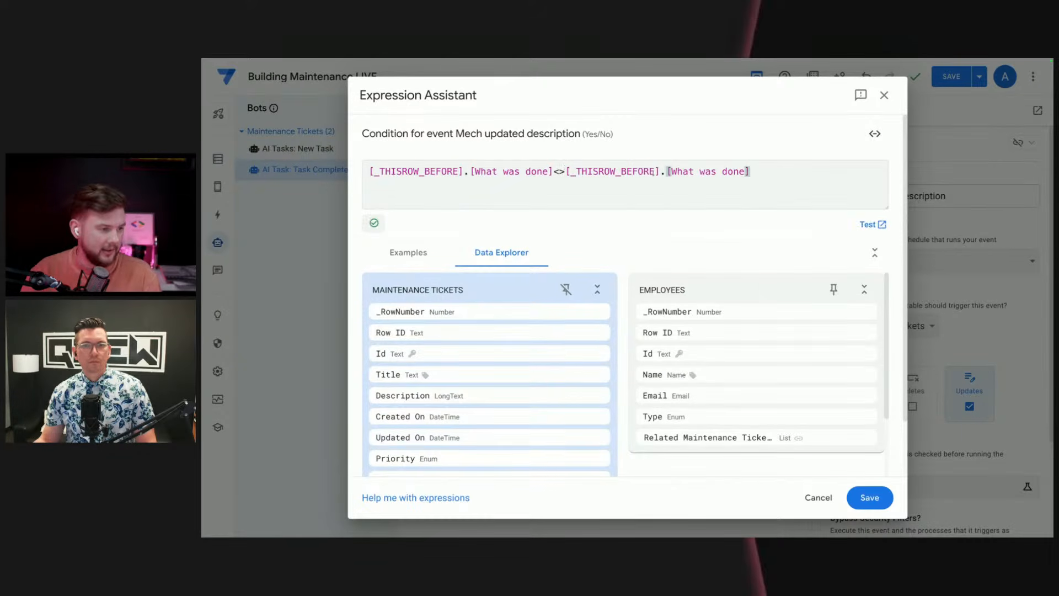
drag(655, 172, 621, 171)
text(AFTER)
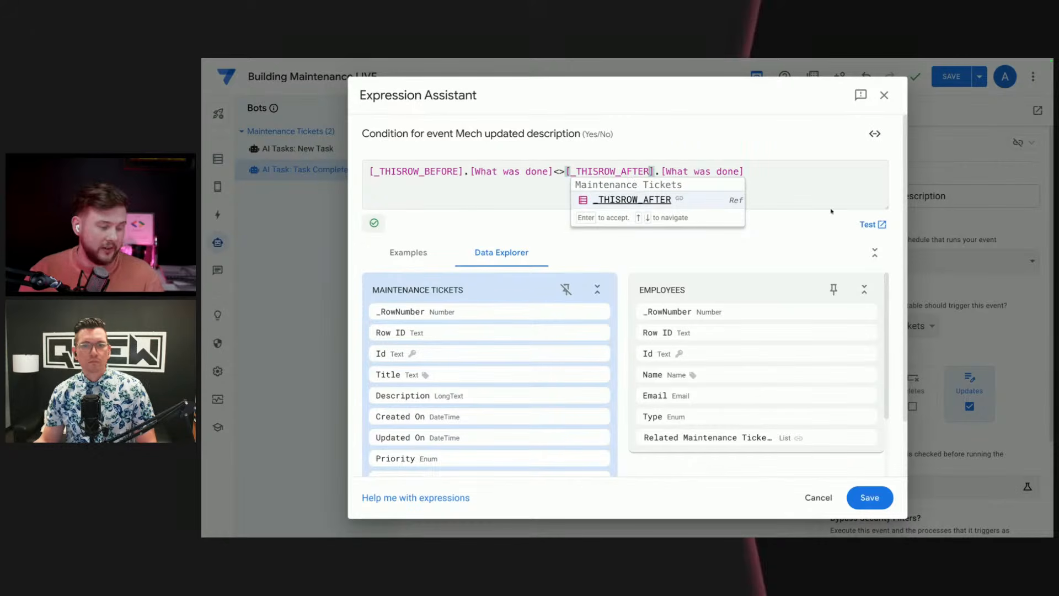
click(692, 206)
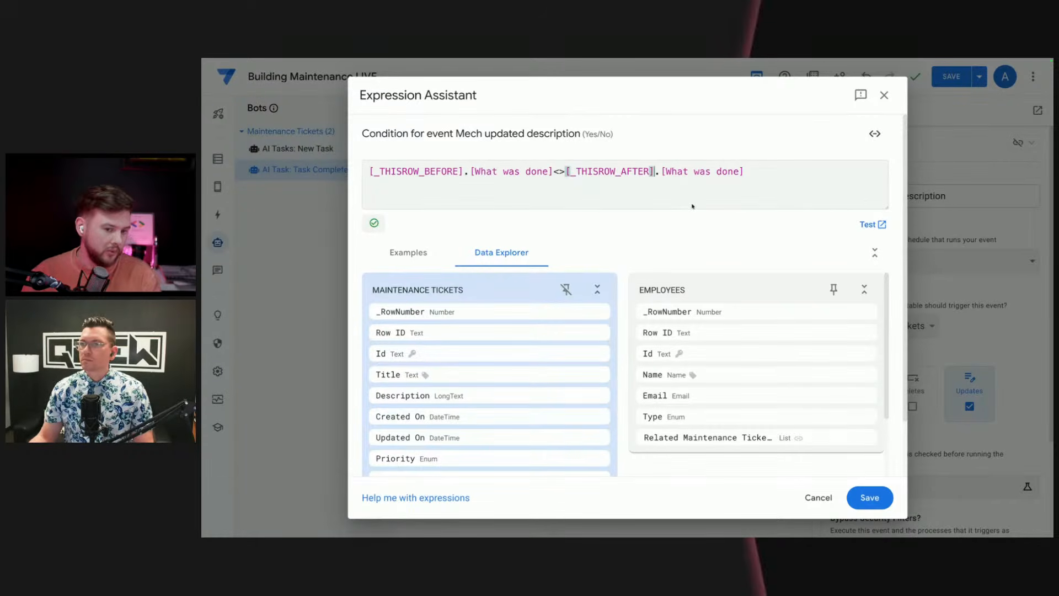
click(876, 499)
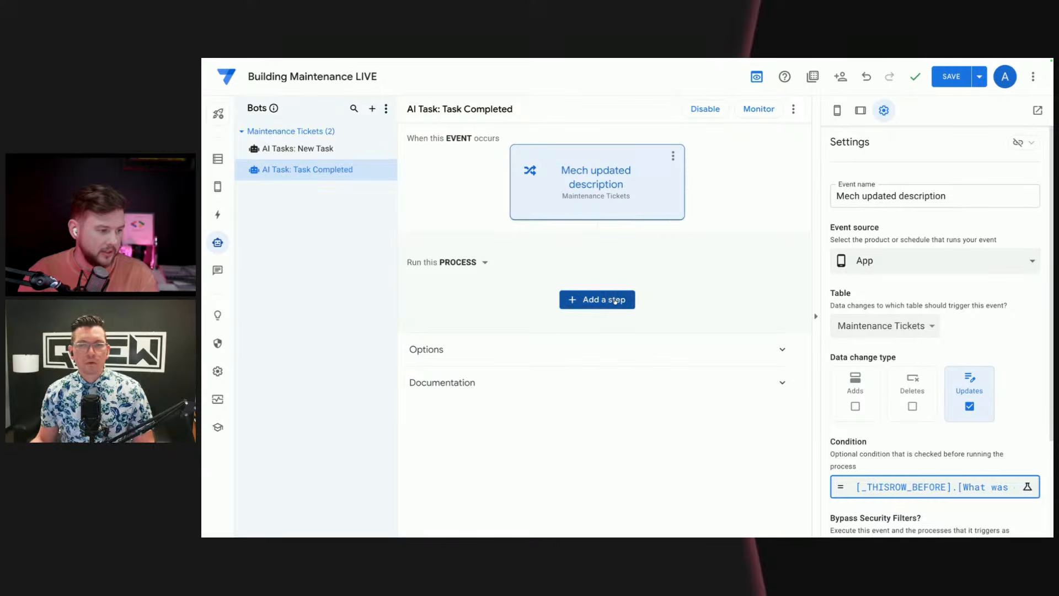
Step: Add a new step to the bot's process and name it "AI Summarize"
click(604, 299)
click(554, 508)
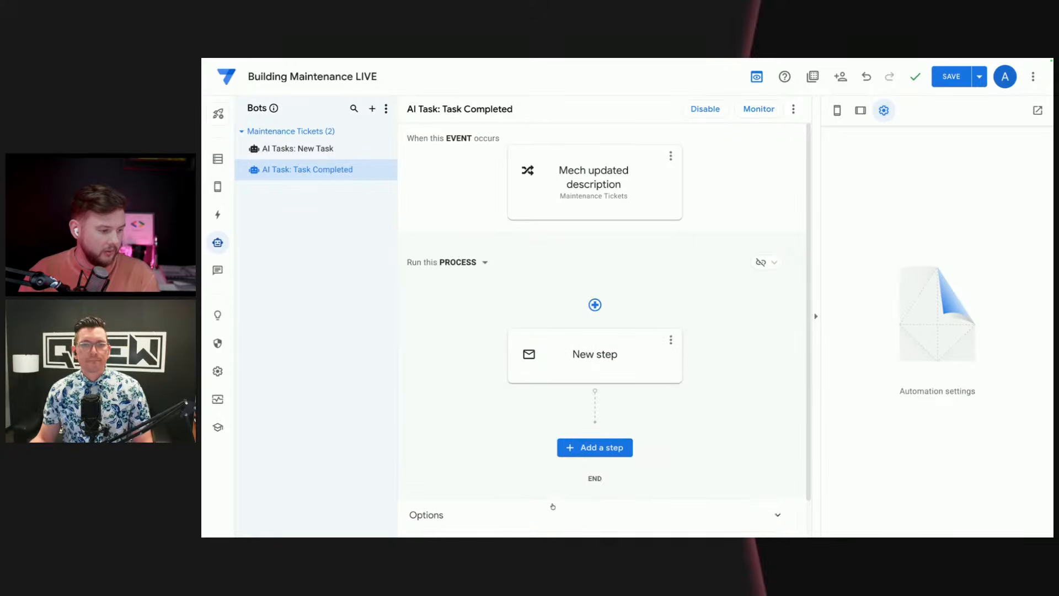
click(594, 363)
drag(627, 359, 515, 352)
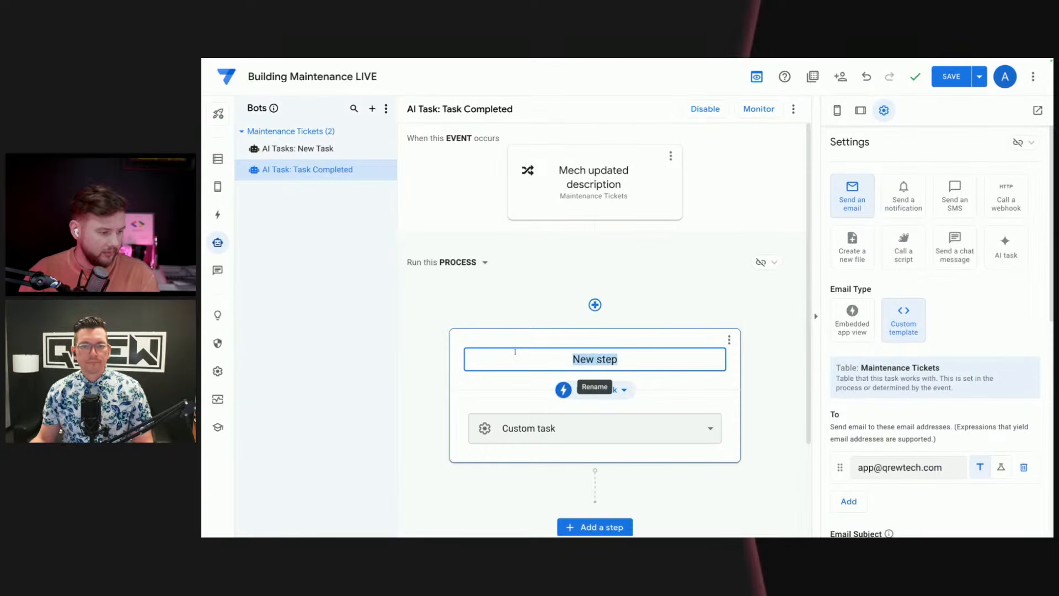
text(AI Summa)
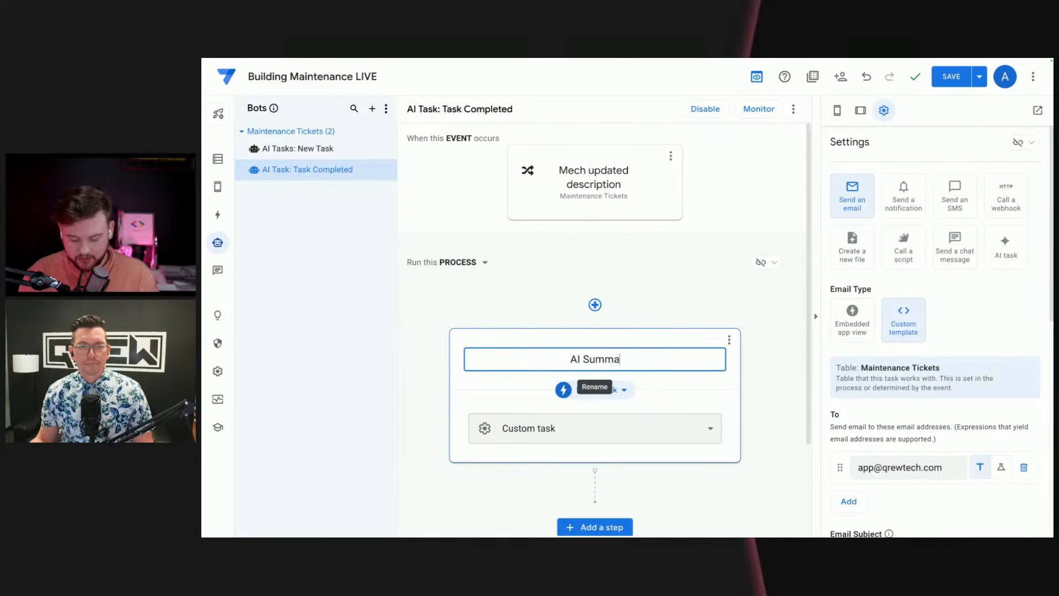
text(rize)
key(Return)
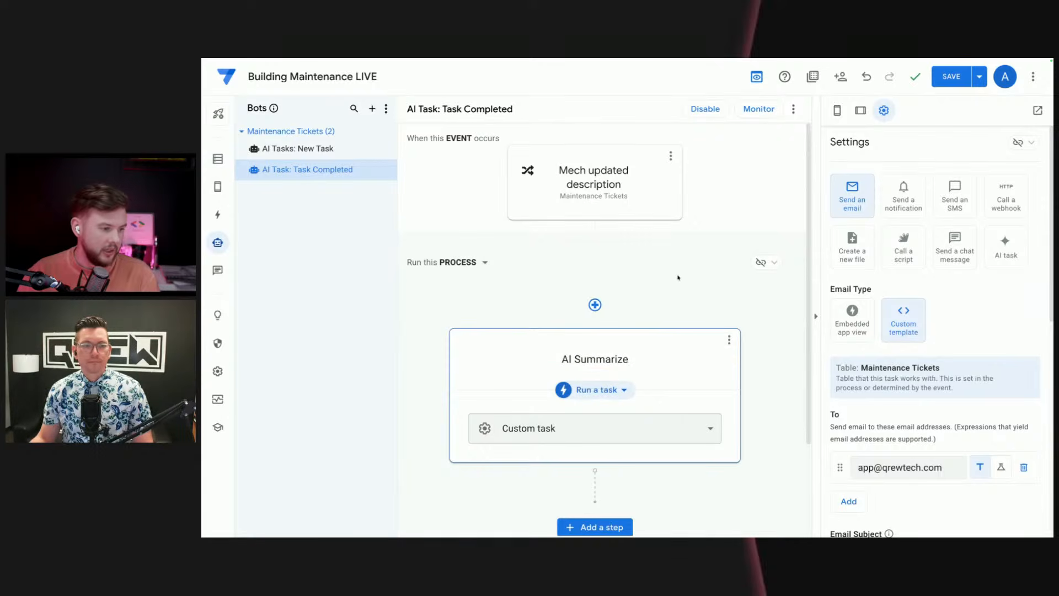
Step: Make the AI Summarize step an AI task of the Summarize type
click(1013, 246)
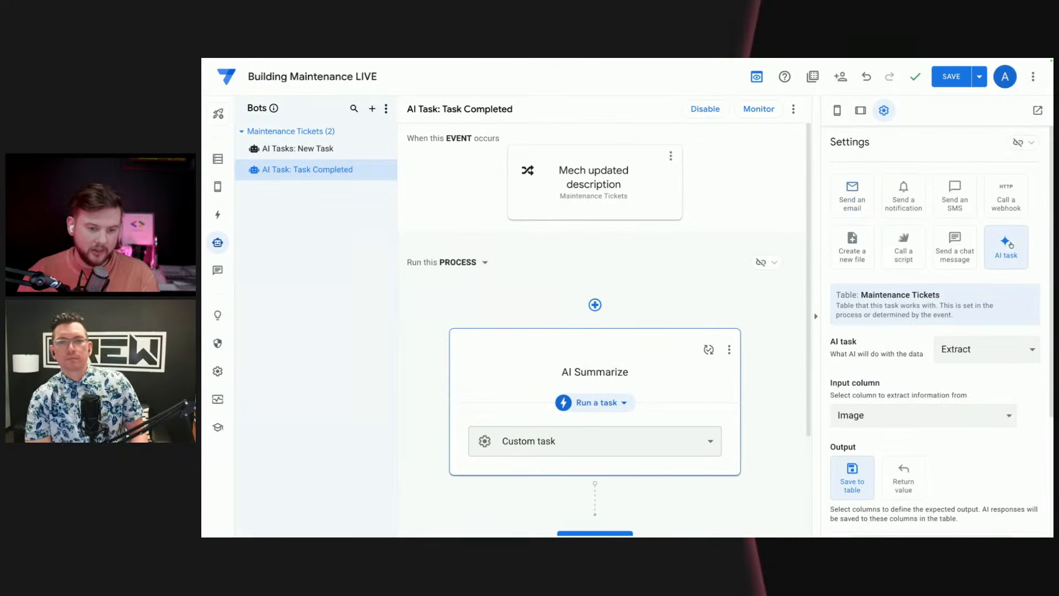
click(995, 354)
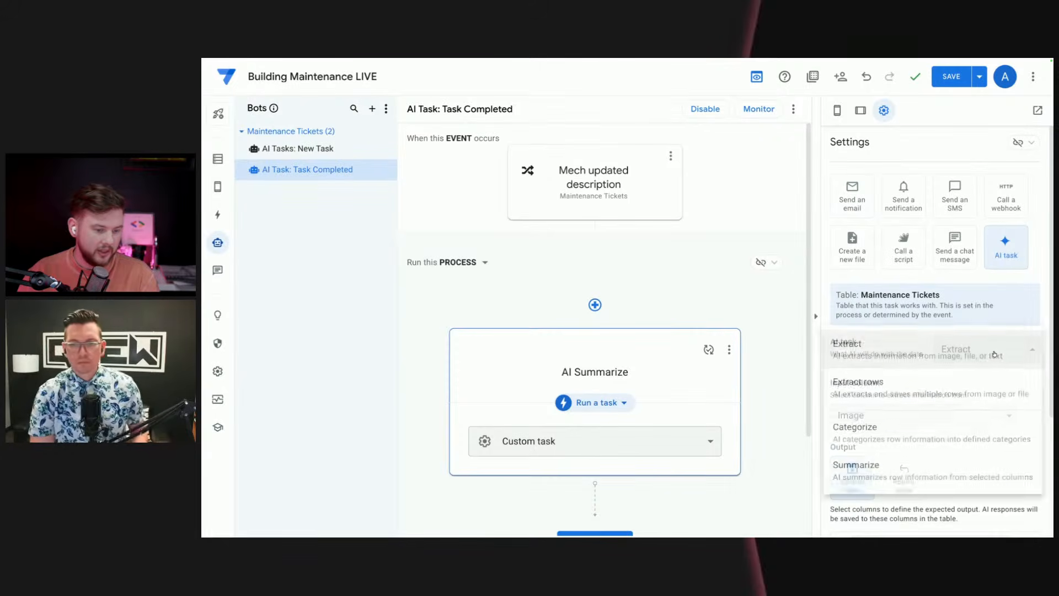
click(893, 478)
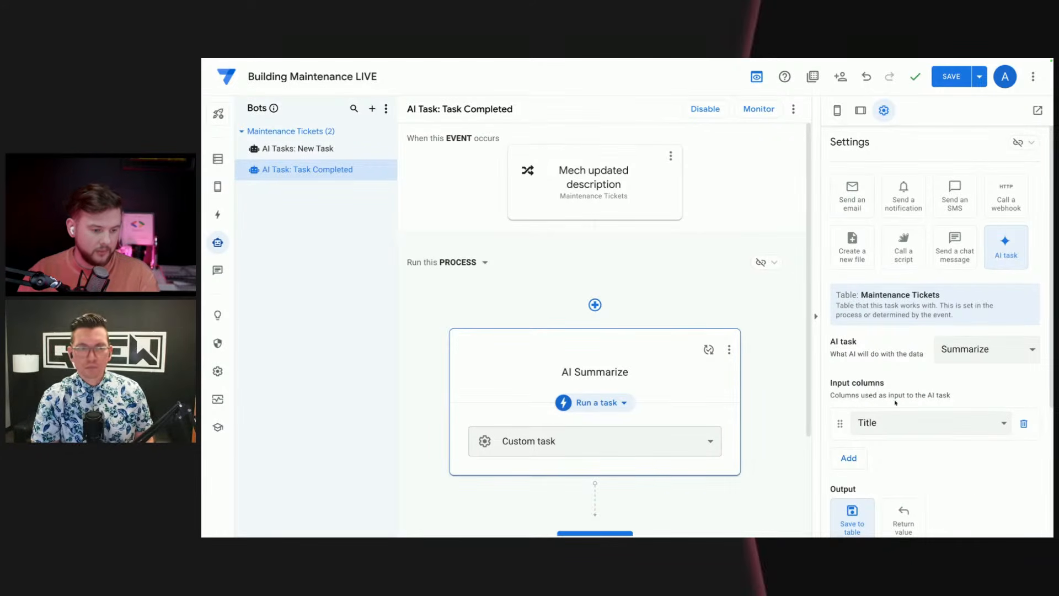
Step: Add Description, Created On, Updated On, Priority, Status, Employee Id, Room Id and What was done as input columns of the Summarize task
scroll(909, 456, down, 2)
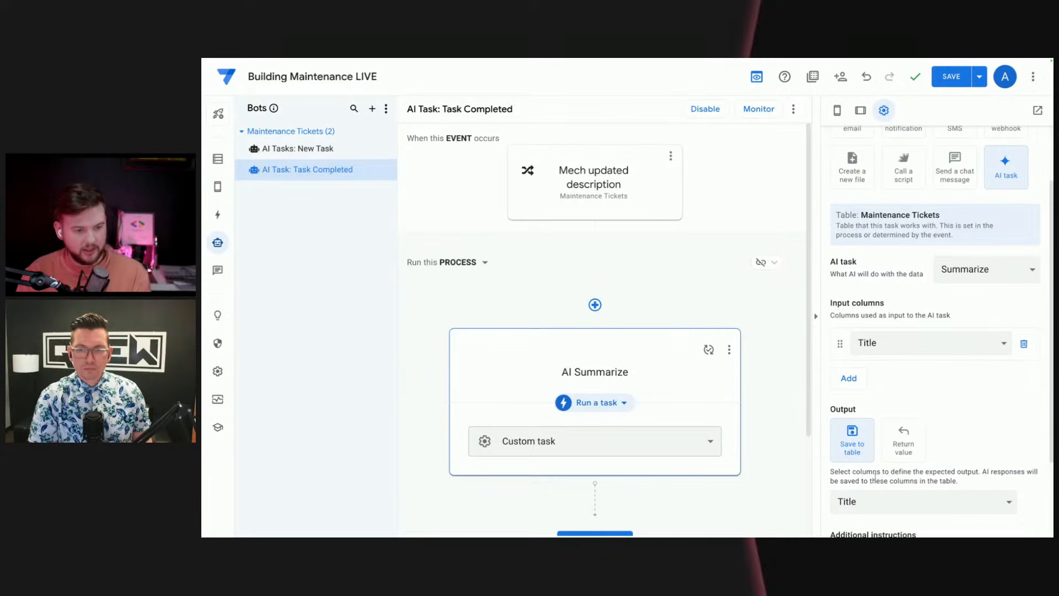
click(860, 379)
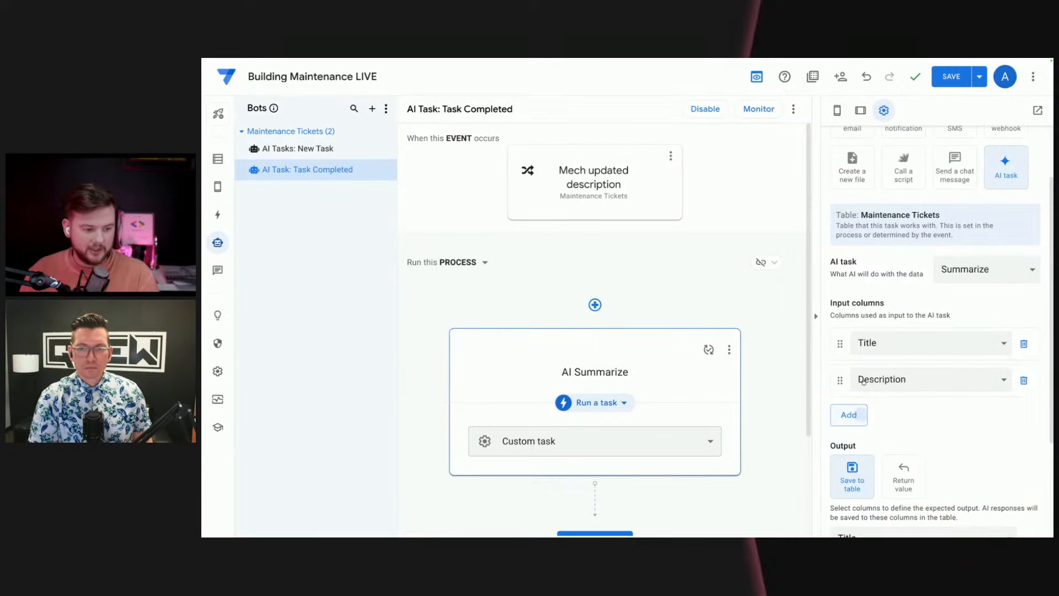
click(849, 415)
click(850, 451)
click(849, 487)
scroll(850, 487, down, 2)
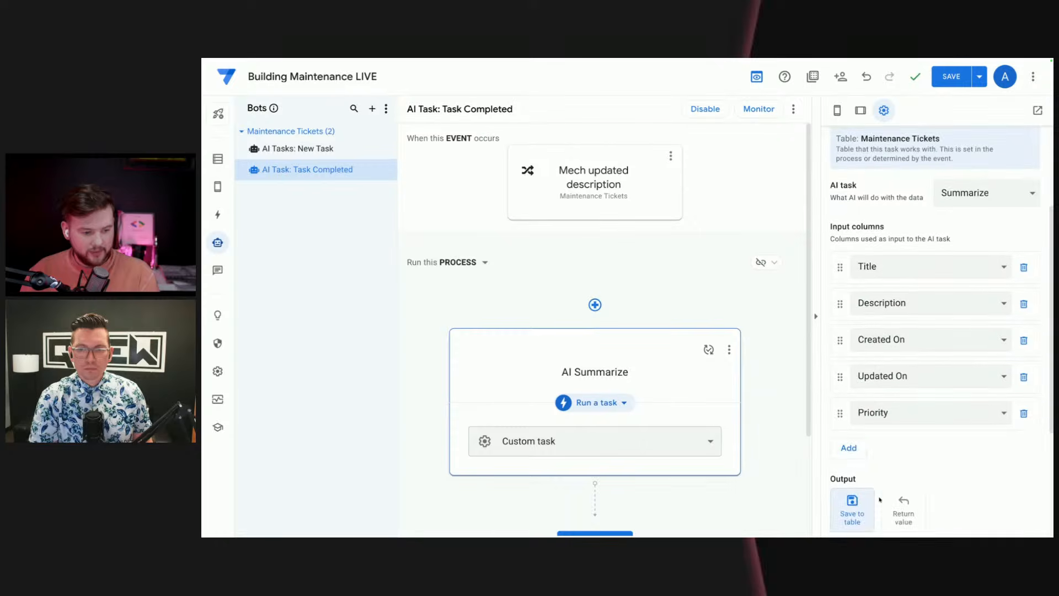
click(851, 453)
click(861, 487)
scroll(861, 517, down, 3)
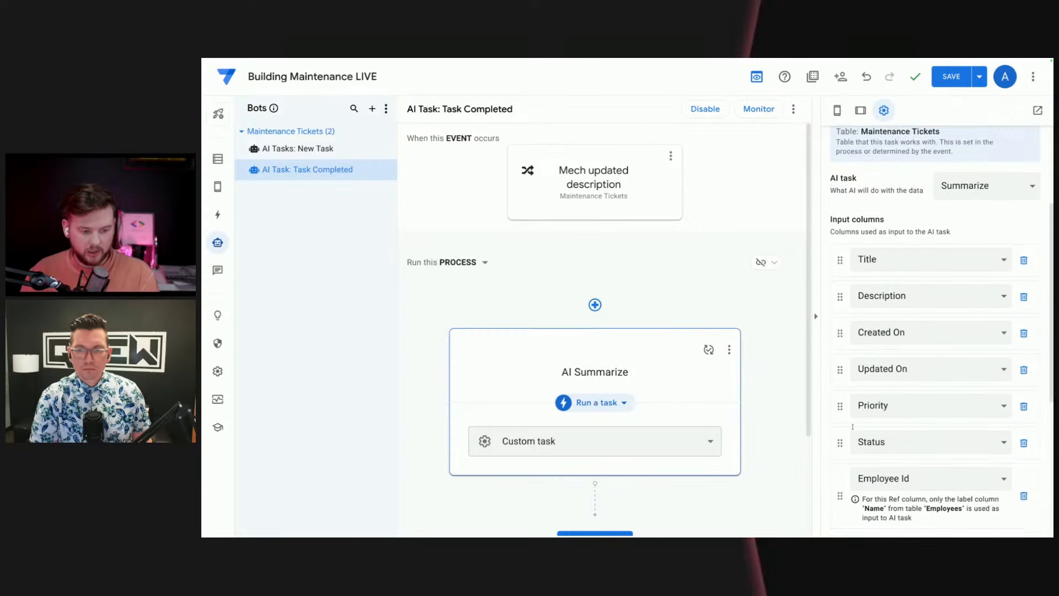
click(846, 436)
click(848, 498)
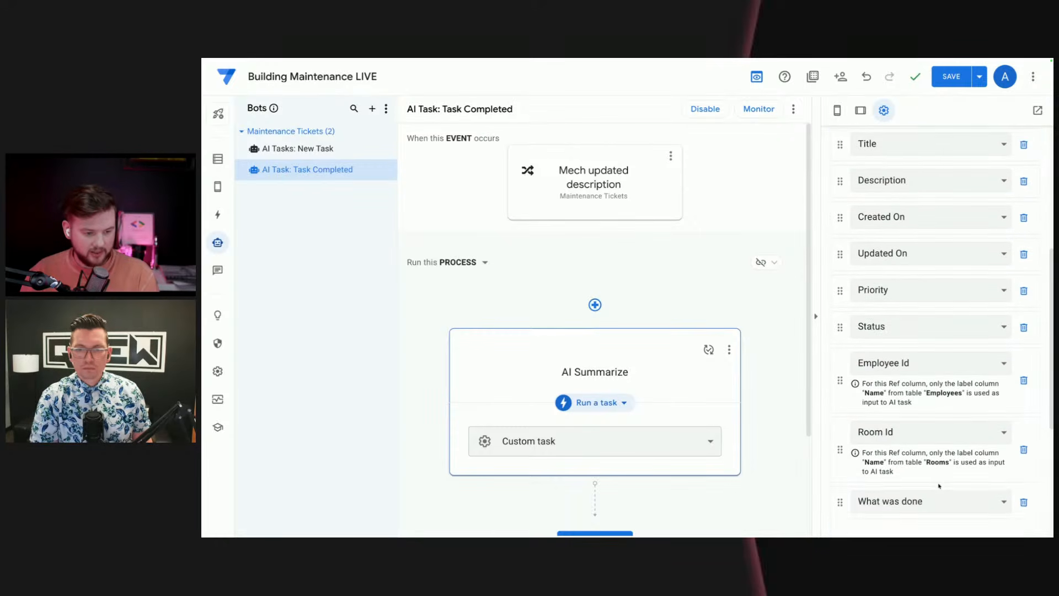
Step: Set the Summarize task's output column to What was done Sum and check it against the input columns
scroll(1013, 484, down, 1)
scroll(1013, 483, down, 4)
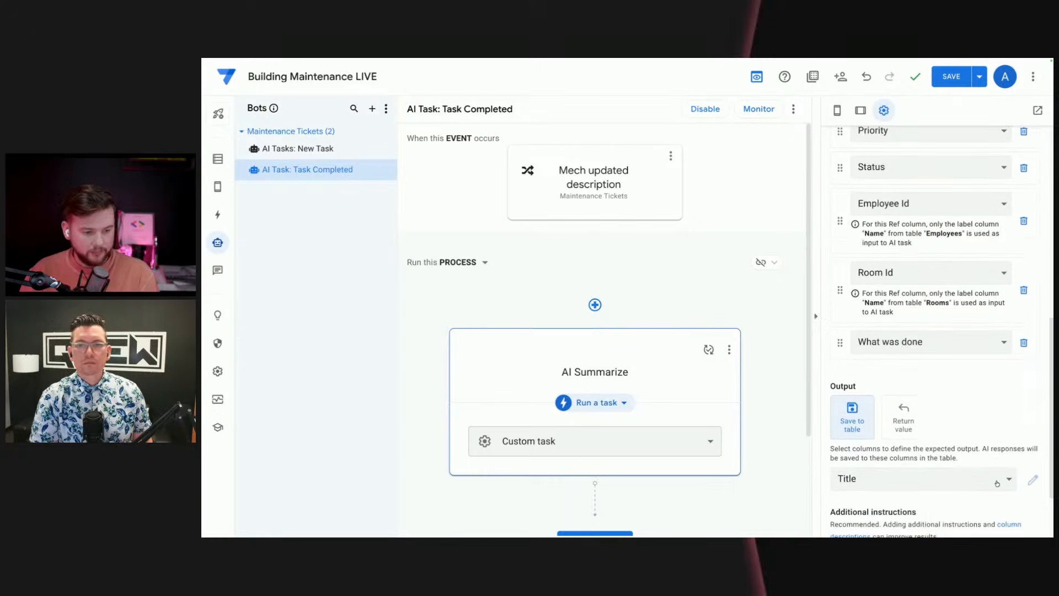
click(882, 395)
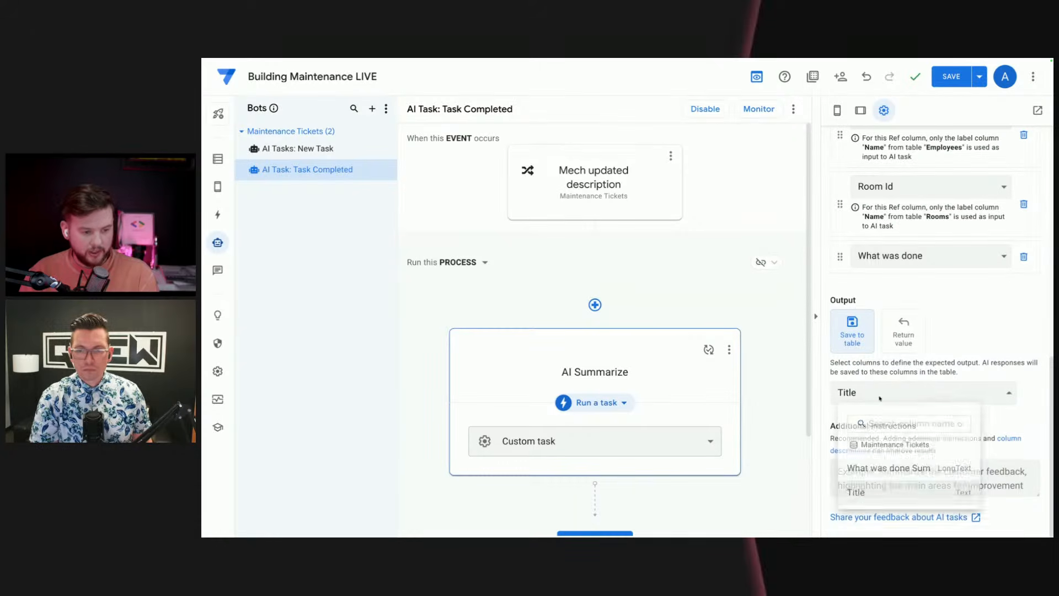
click(920, 477)
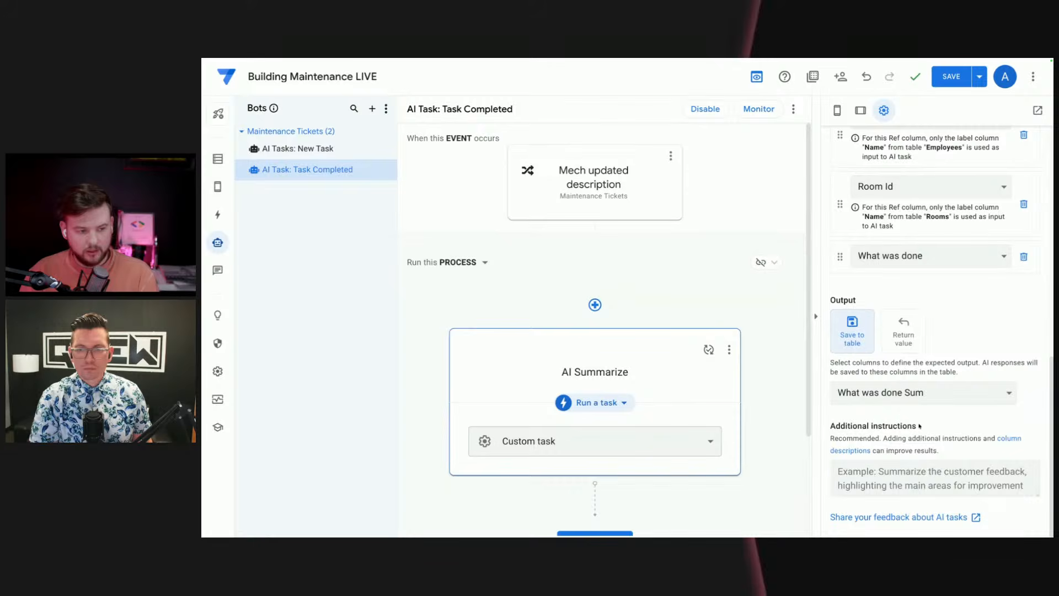
scroll(1033, 394, up, 3)
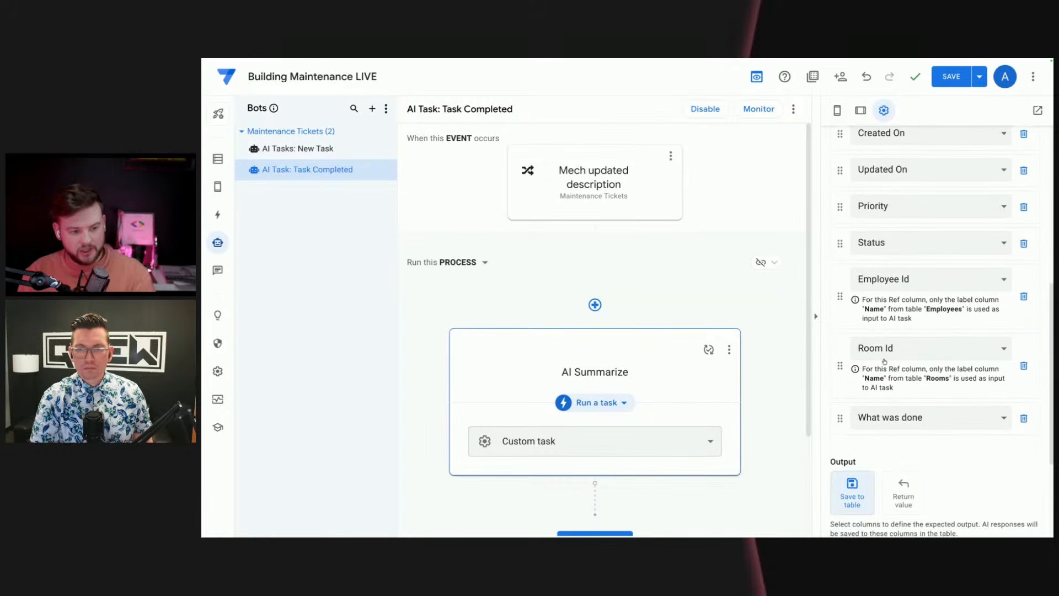
scroll(914, 405, down, 3)
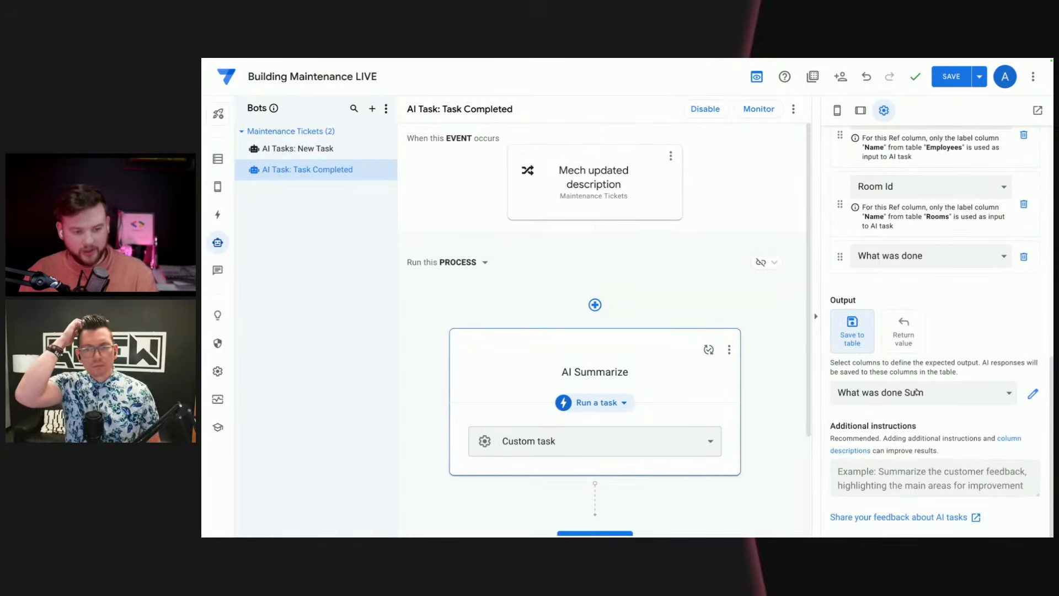
Step: Add the instruction "In this response please add a summary of what was done and if it was a viable fix." to the task and save
click(943, 477)
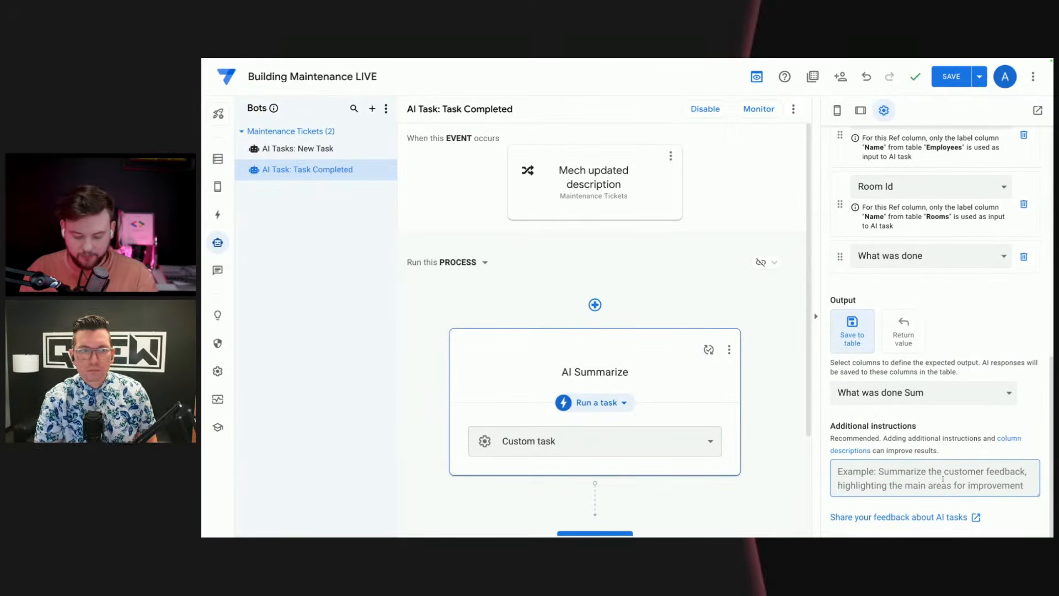
text(In this re)
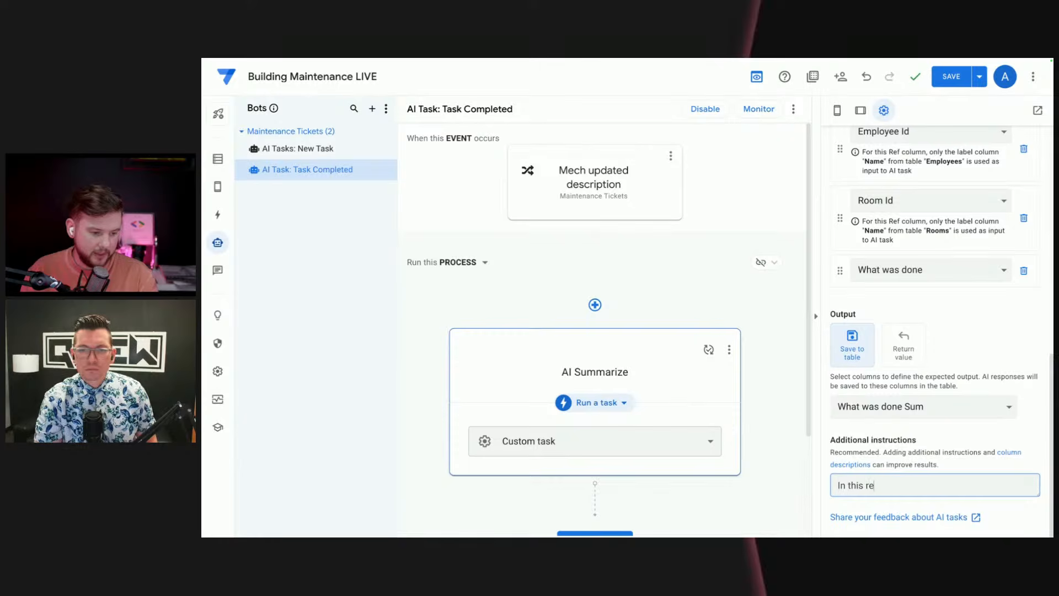
text(soponse)
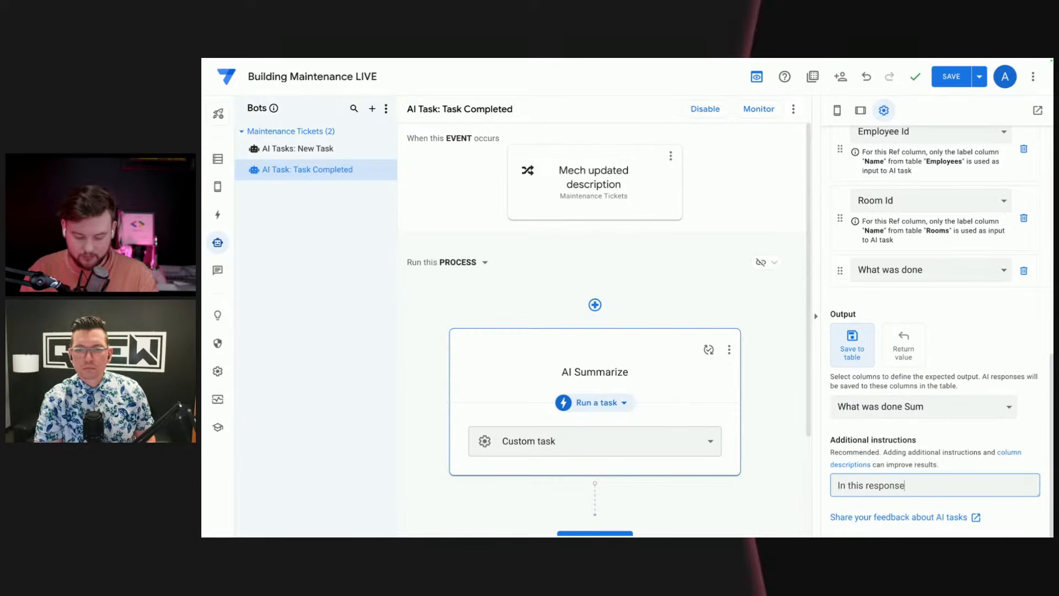
text( please ad)
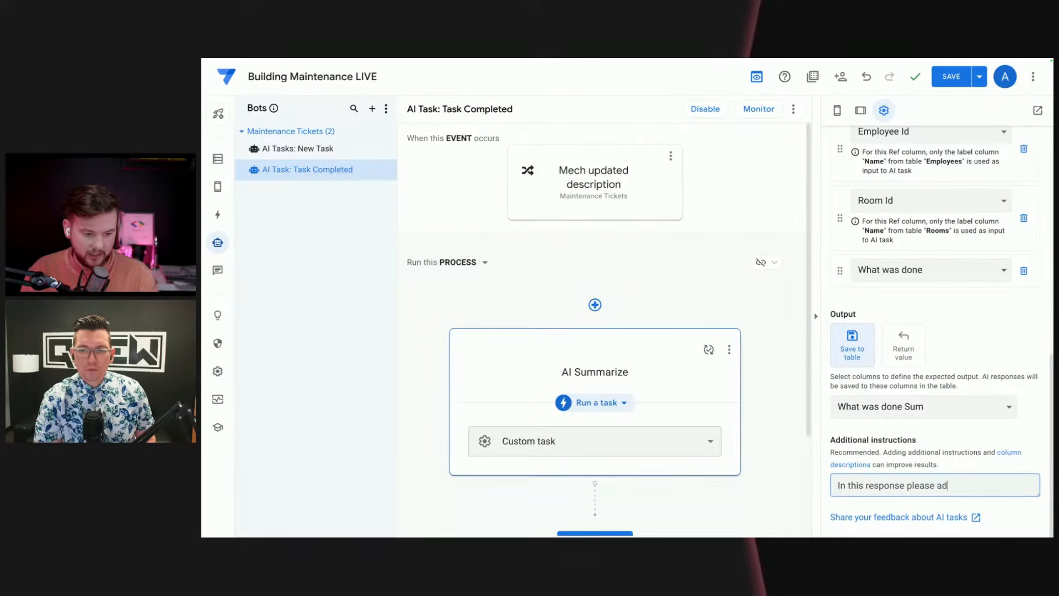
text(d a sum)
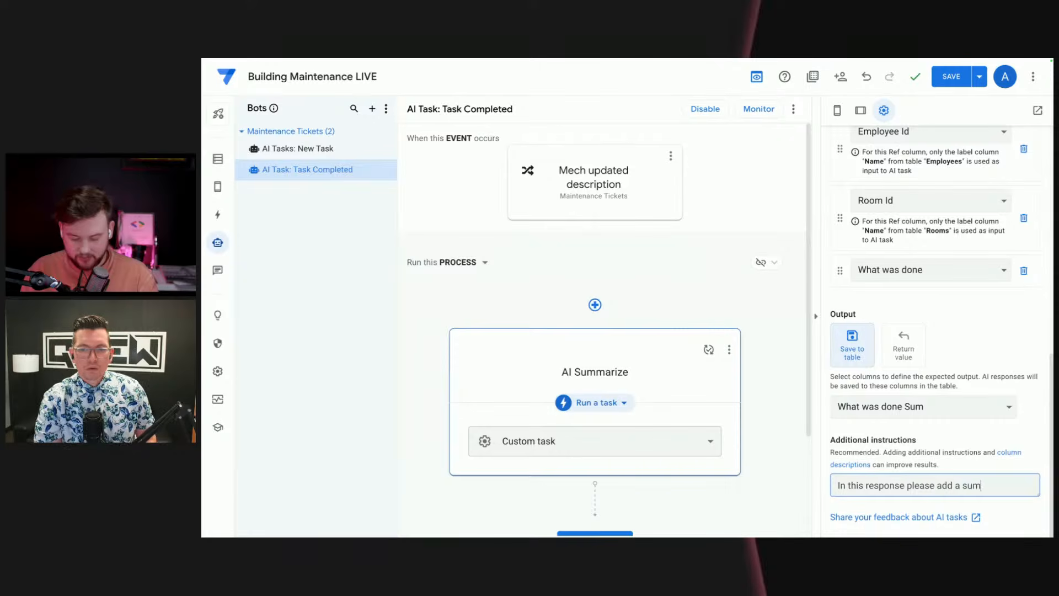
text(mary of)
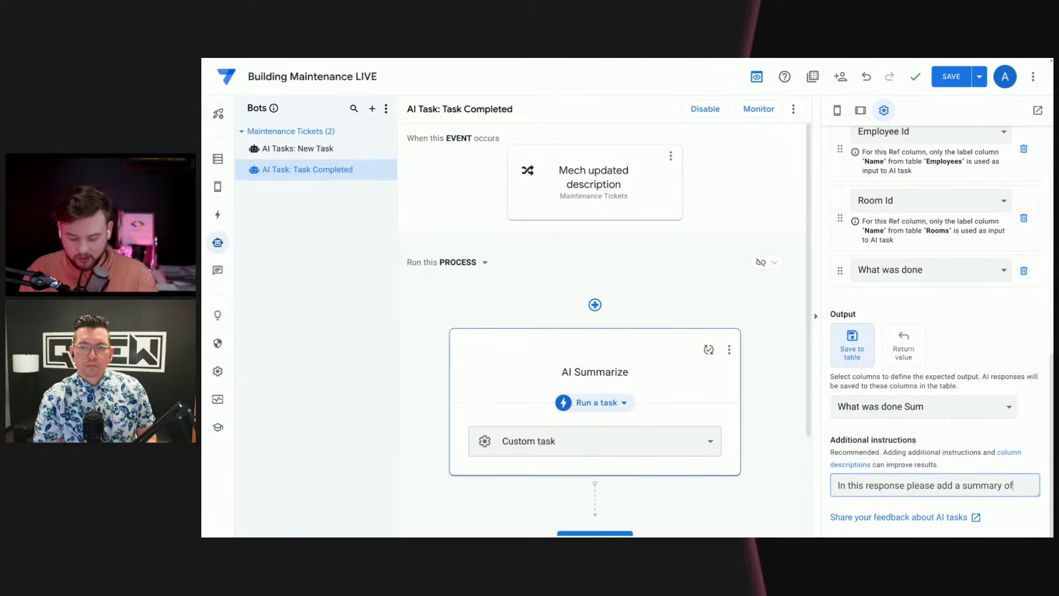
text( what was s)
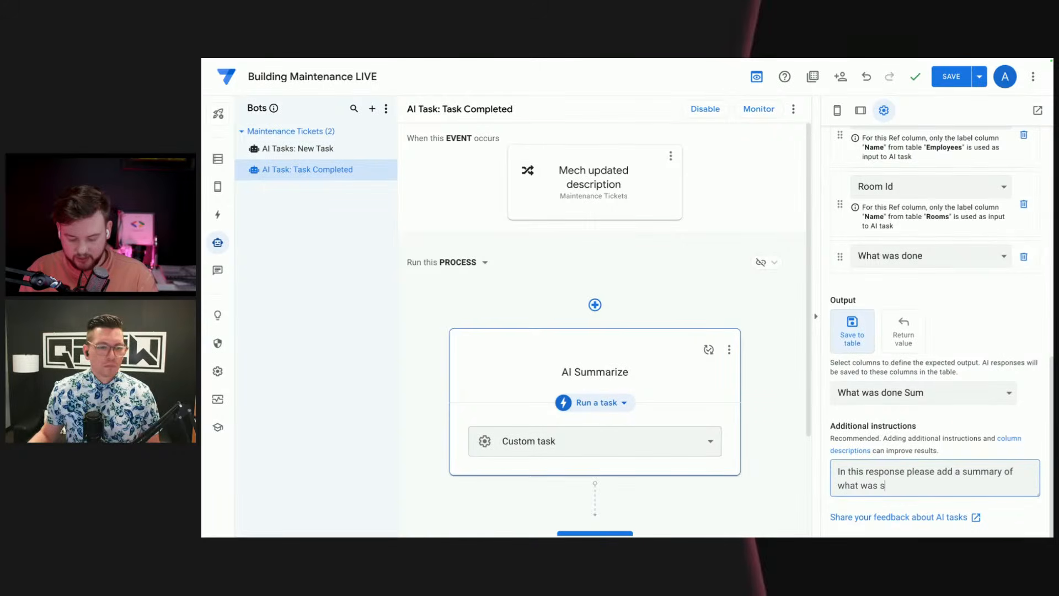
key(BackSpace)
text(done an)
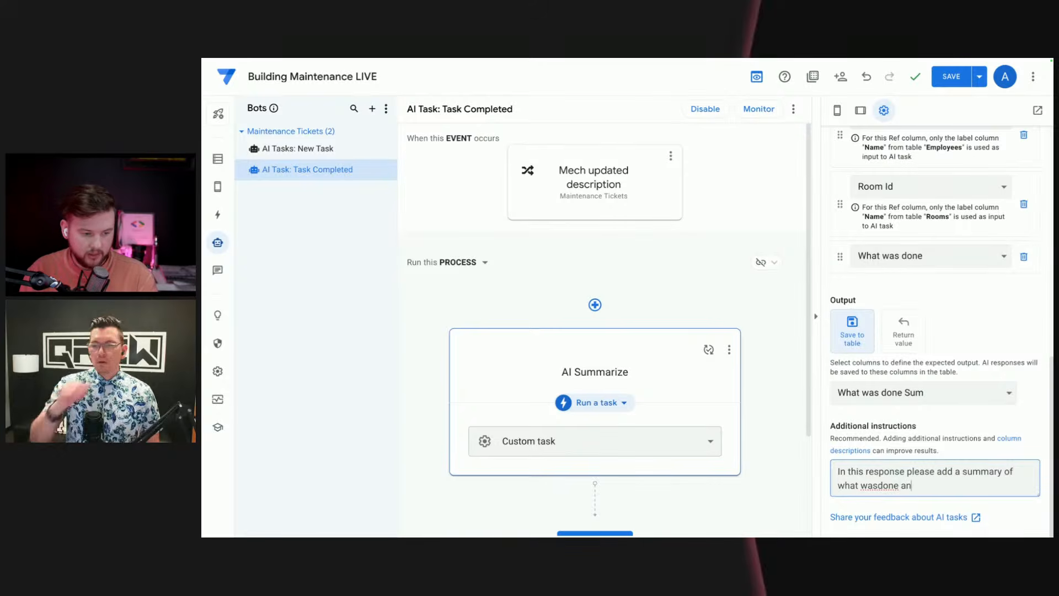
text(d if i)
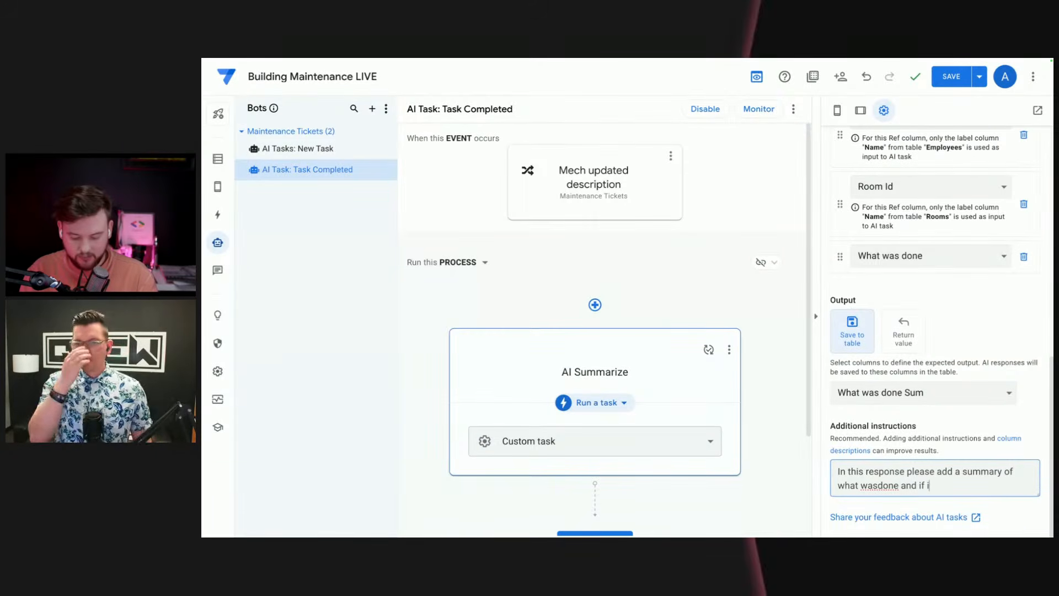
text(t was a viab)
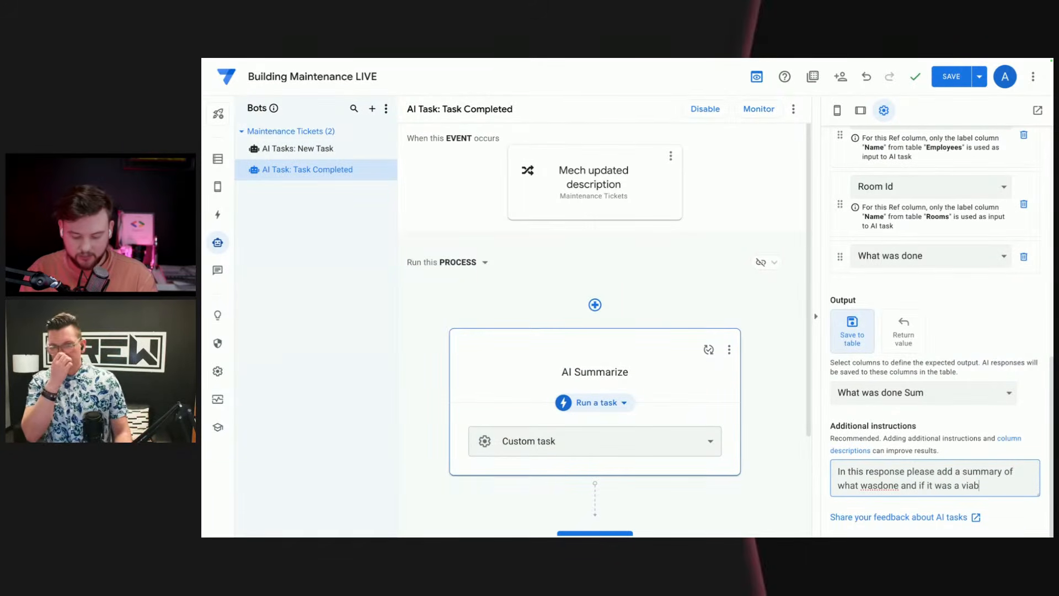
text(le fix.)
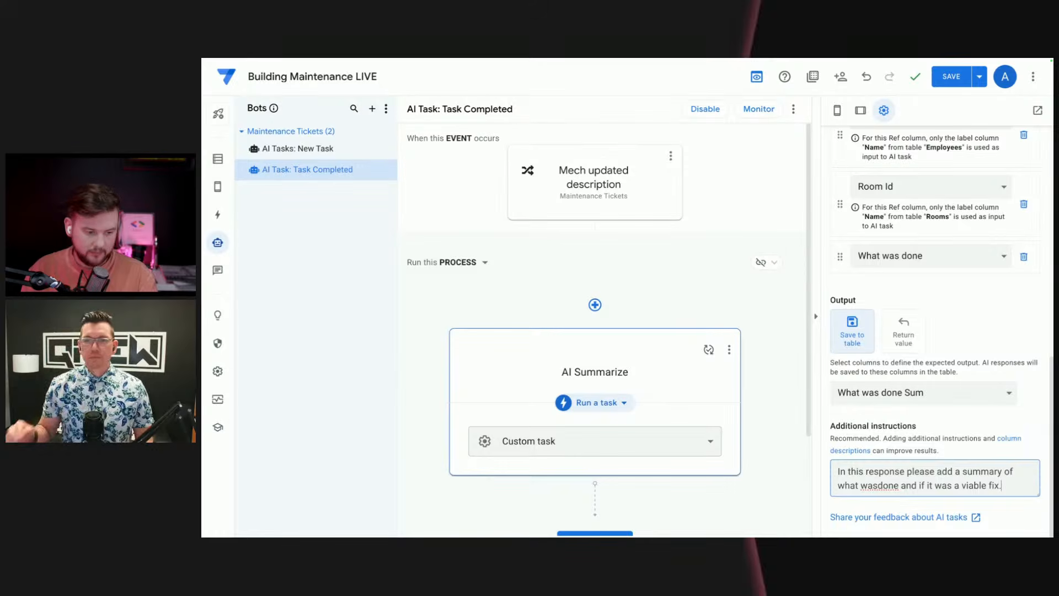
click(878, 485)
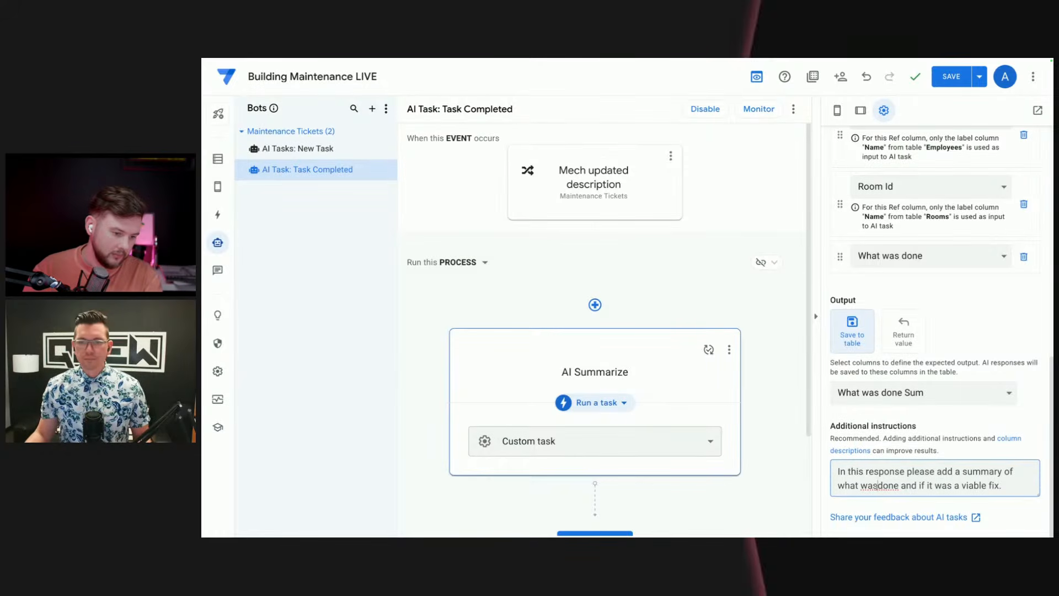
click(995, 301)
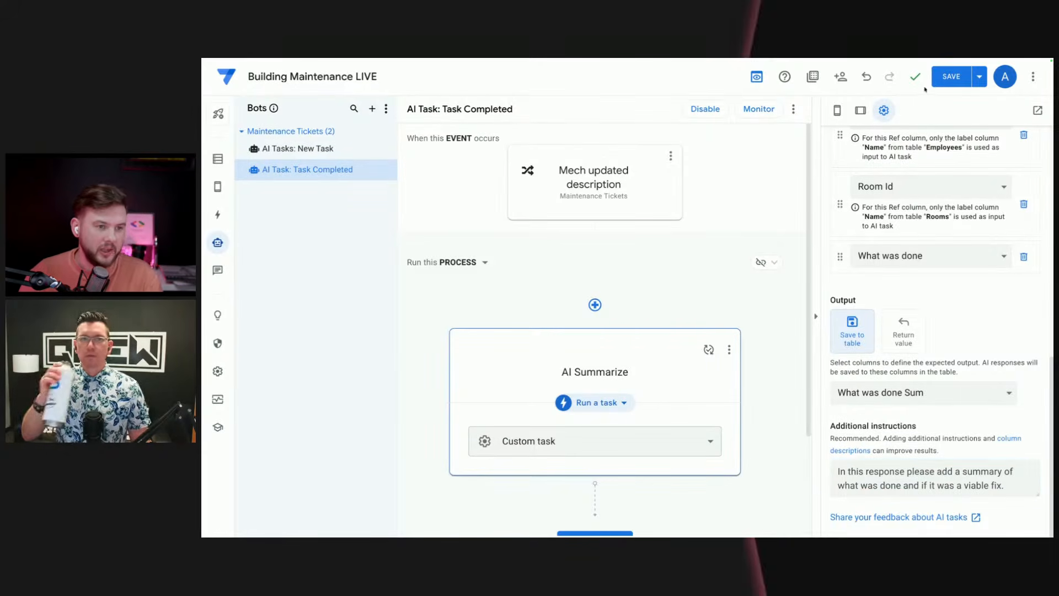
click(946, 78)
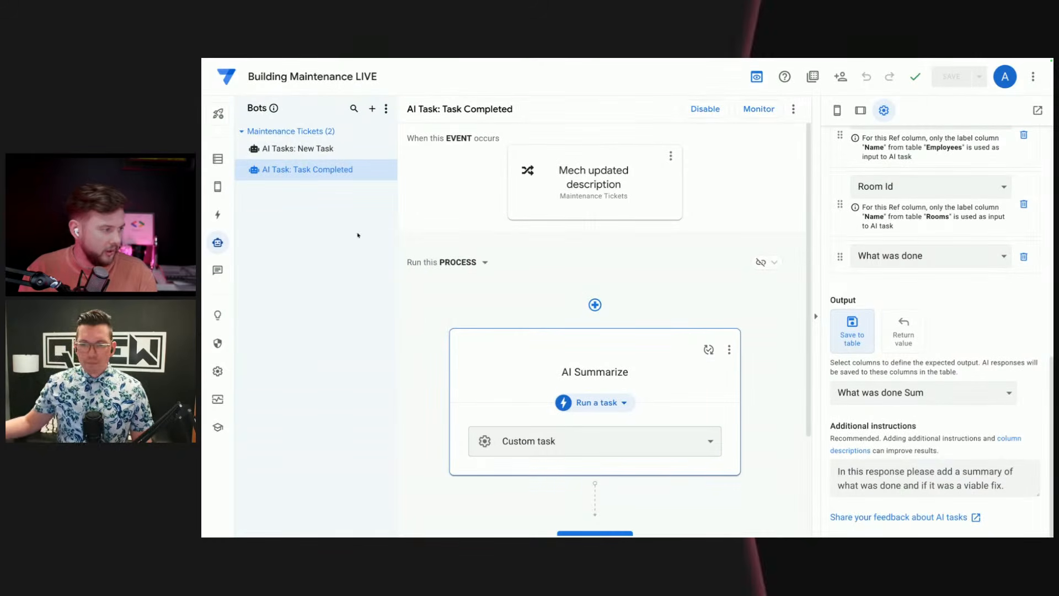
Step: Open the app preview in its own window, then switch to Gemini
click(1037, 111)
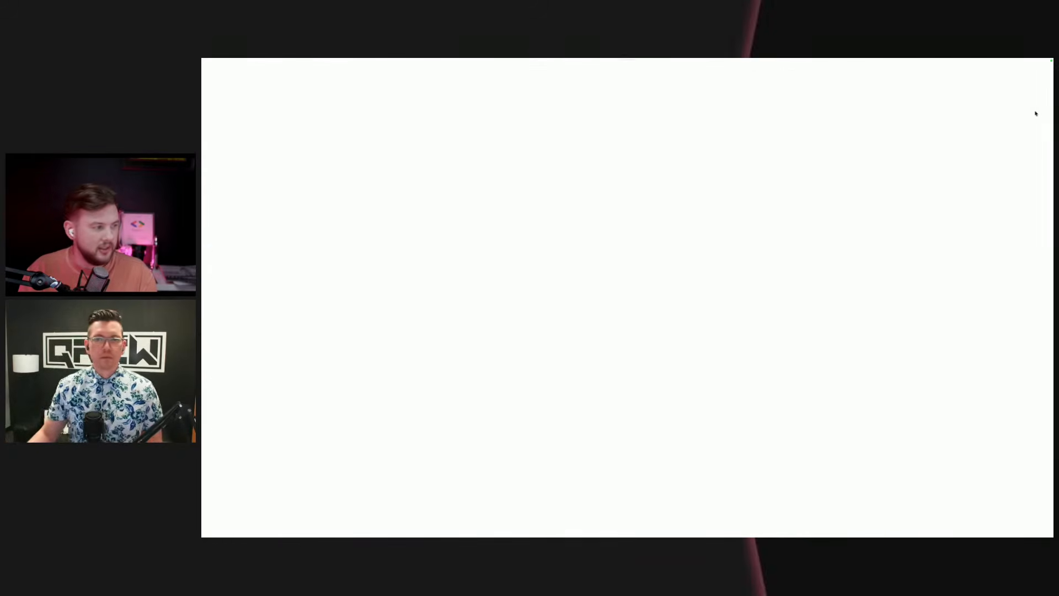
mouse_move(204, 338)
scroll(250, 340, left, 3)
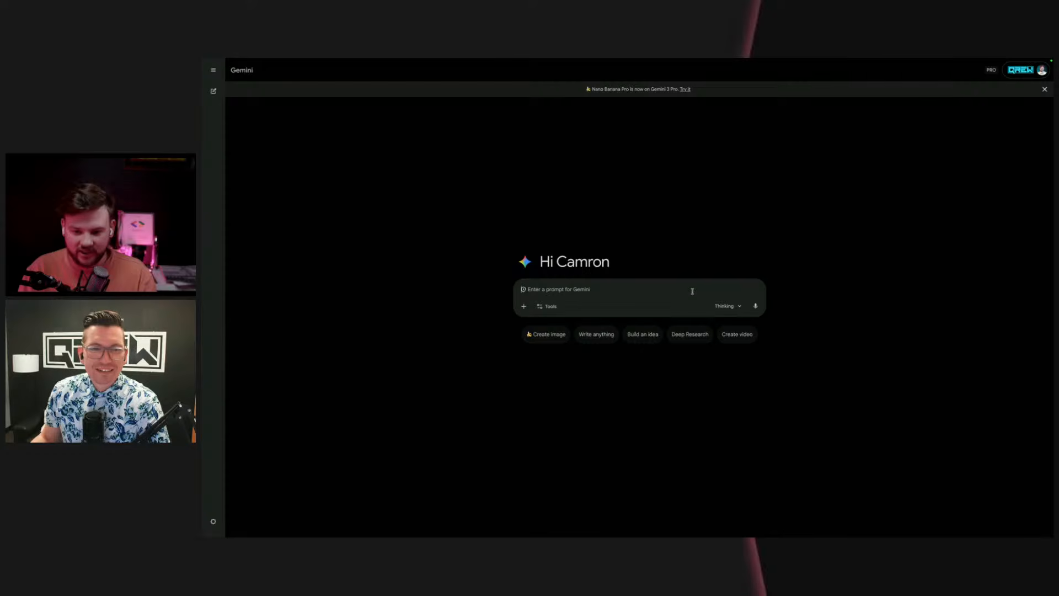
Step: Start an image-creation prompt in Gemini reading "I want an image of an ice maker that is broken."
click(556, 335)
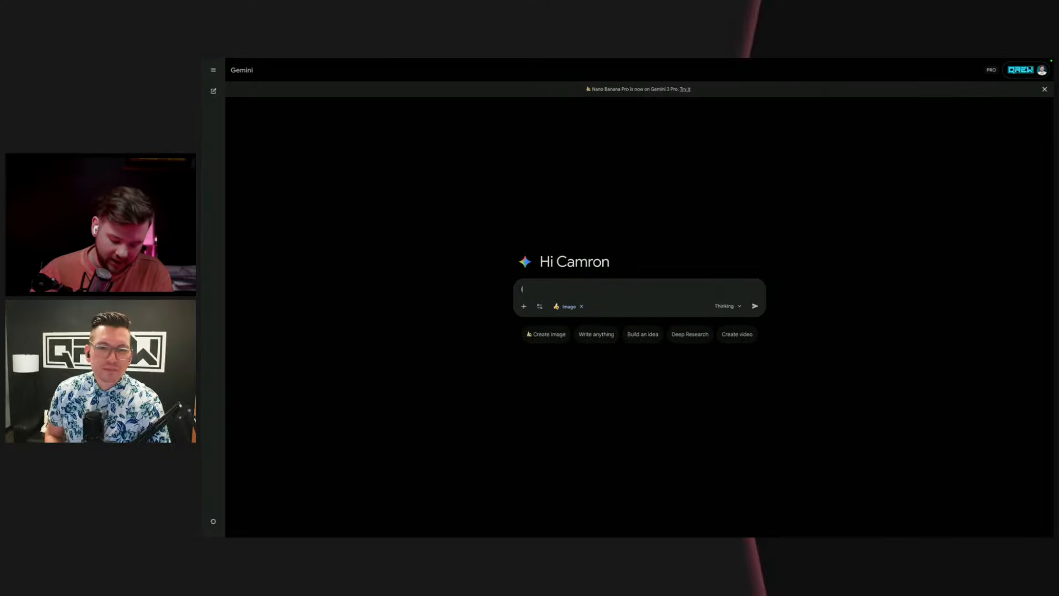
text(I wo)
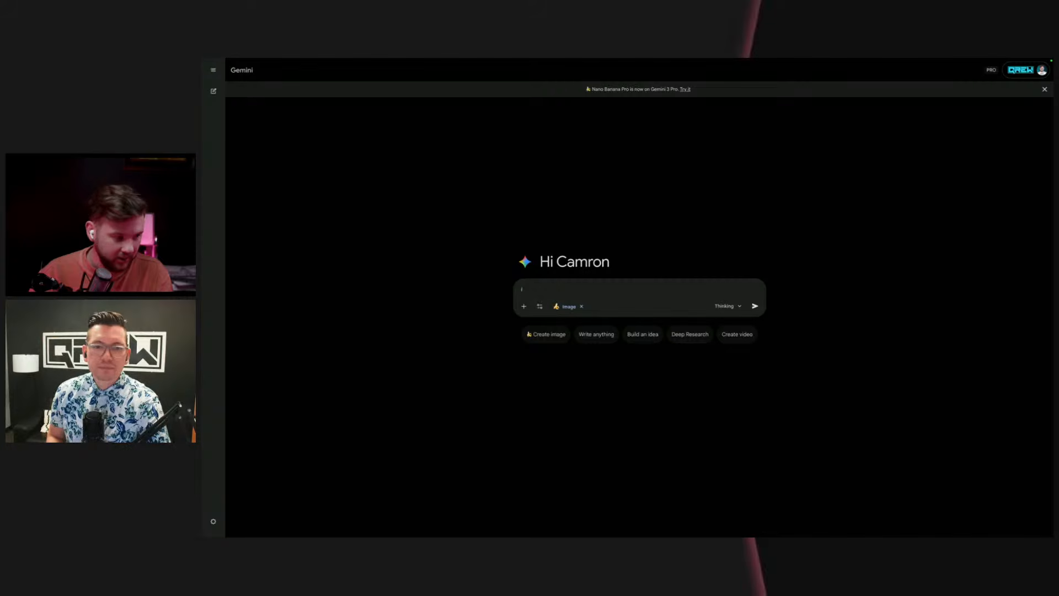
text( want an)
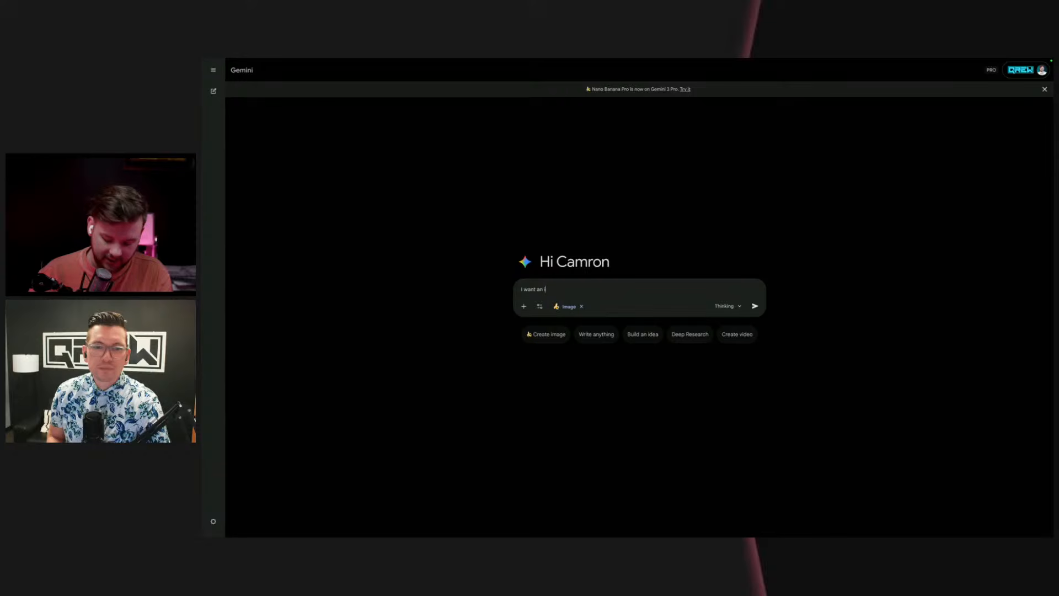
text(image of a)
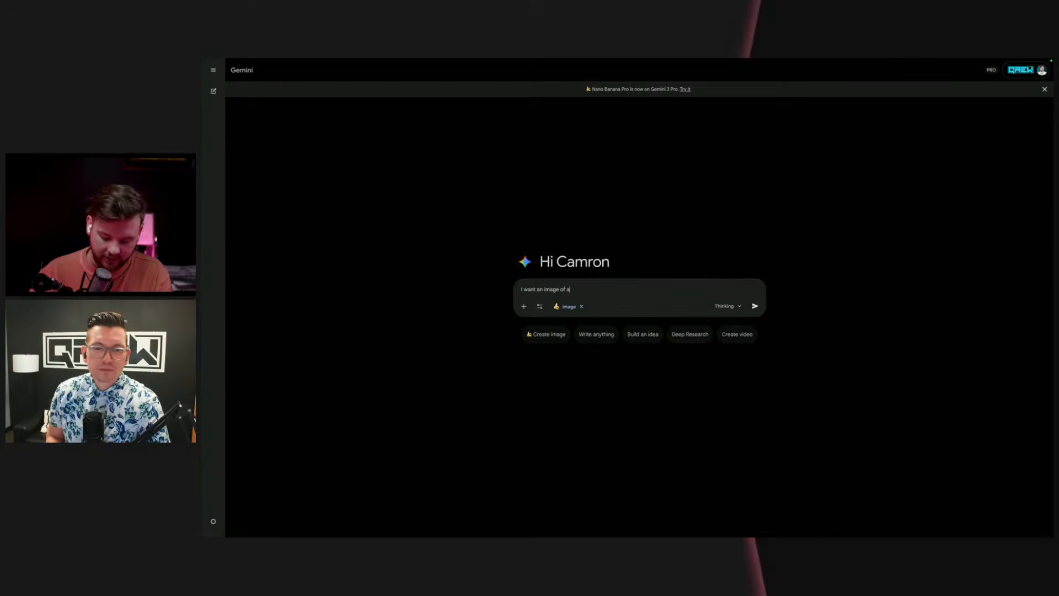
text(icemak)
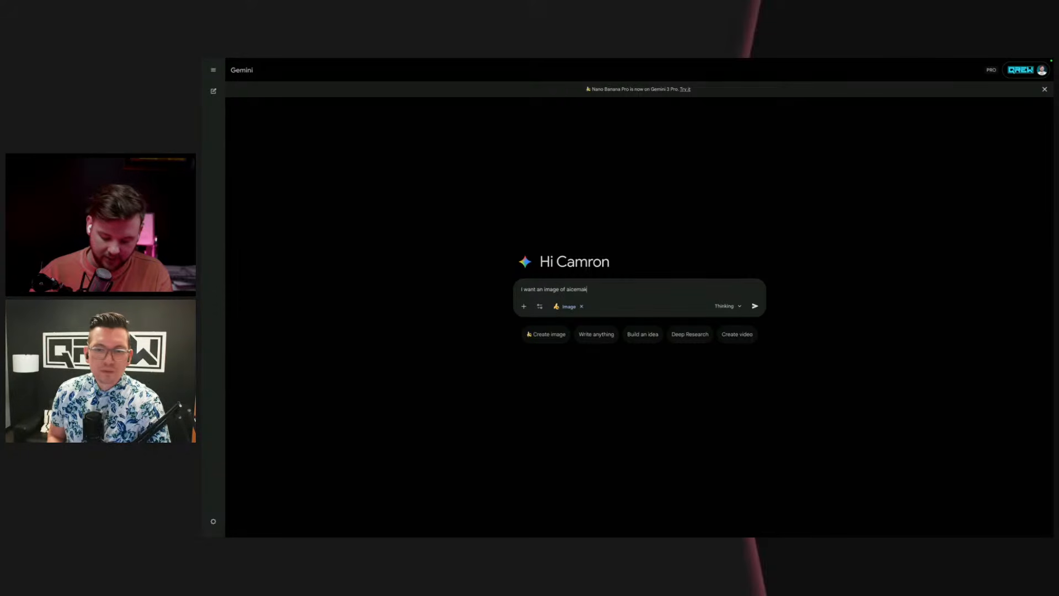
text(er that )
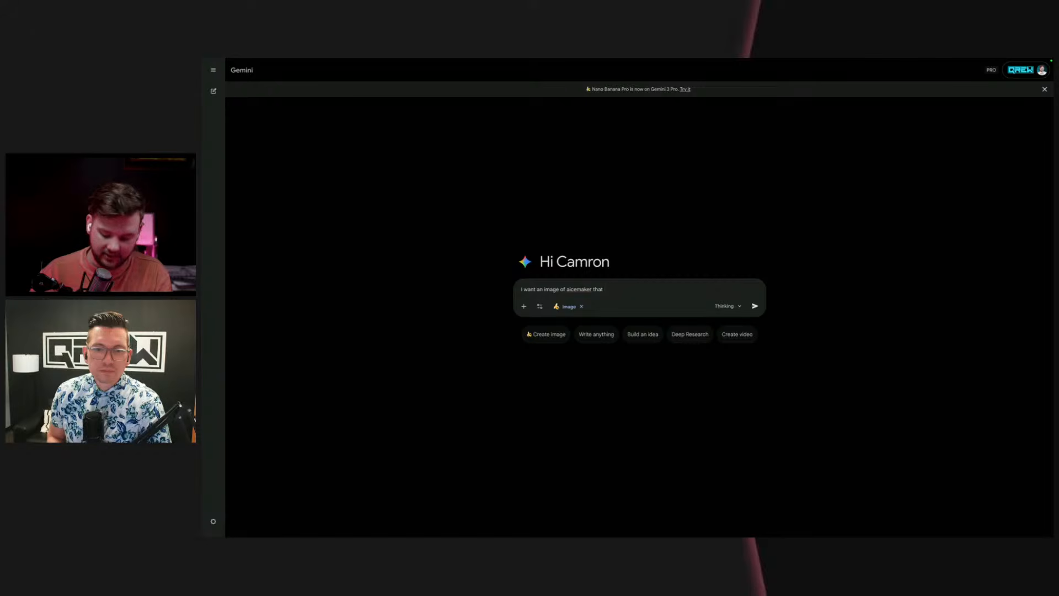
text(is broken.)
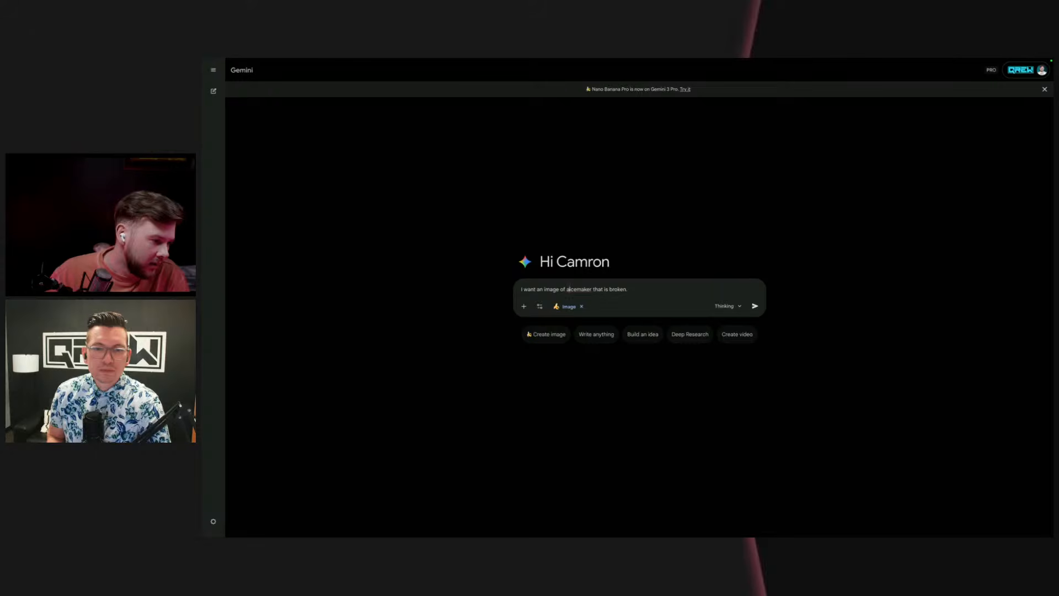
click(570, 289)
text(n)
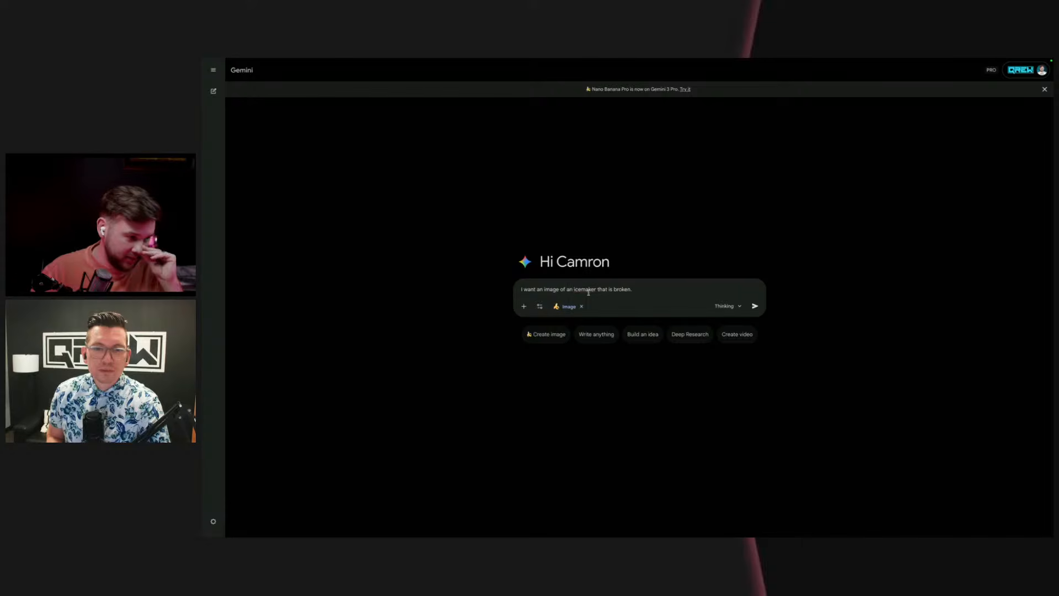
click(582, 289)
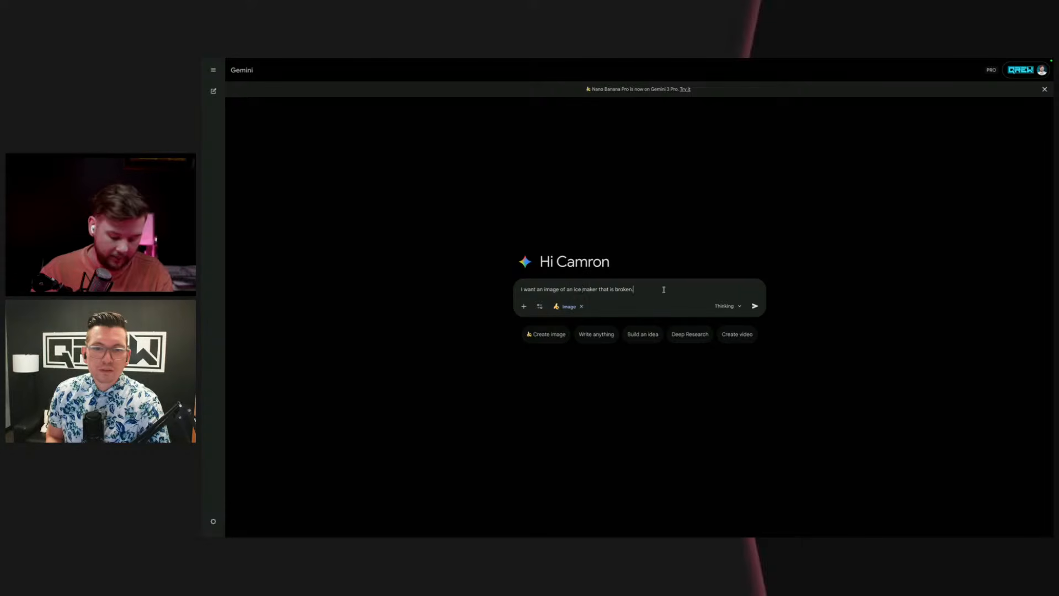
Step: Extend the prompt with "this should be one that youd find at the back of a fast food joint."
text(this s)
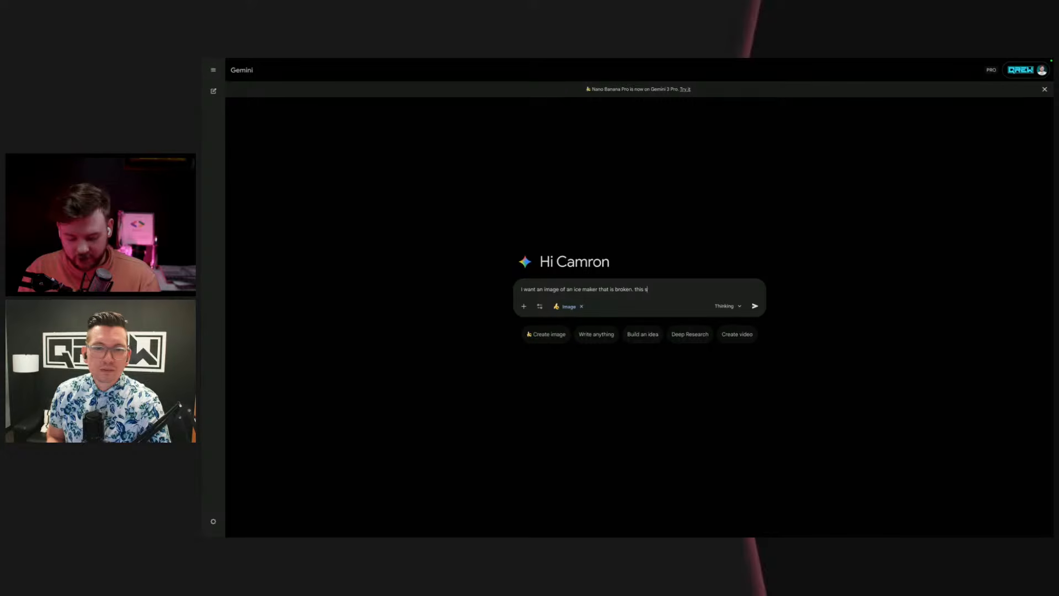
text(hould be one)
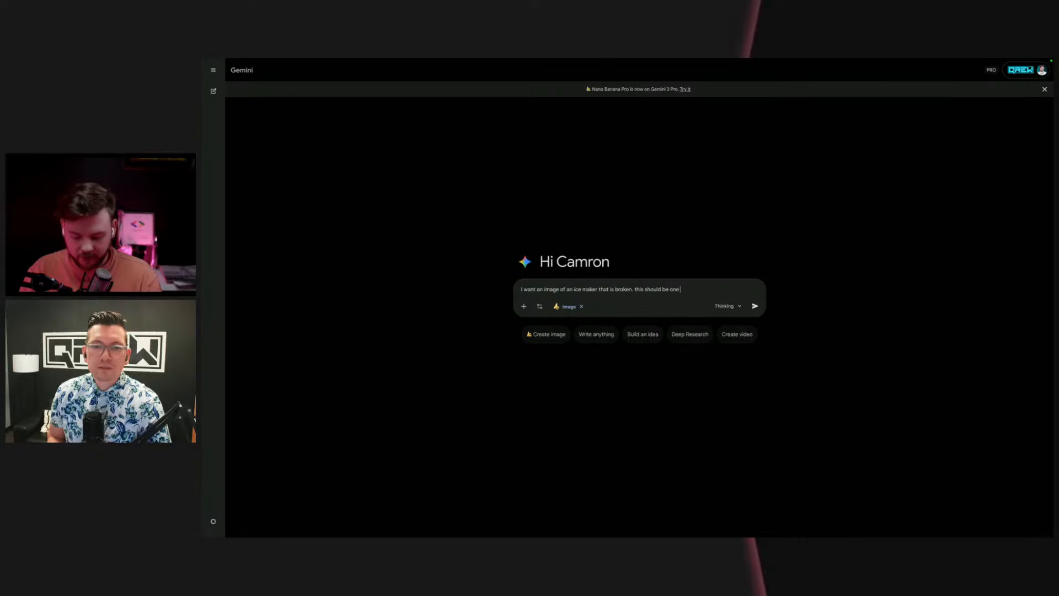
text( that you'd)
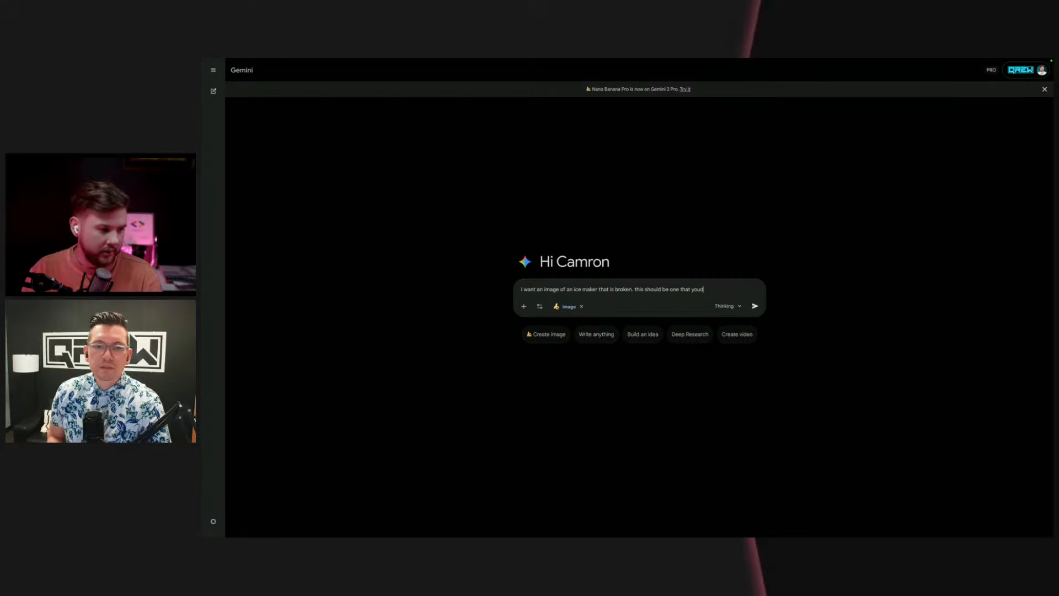
text( find a)
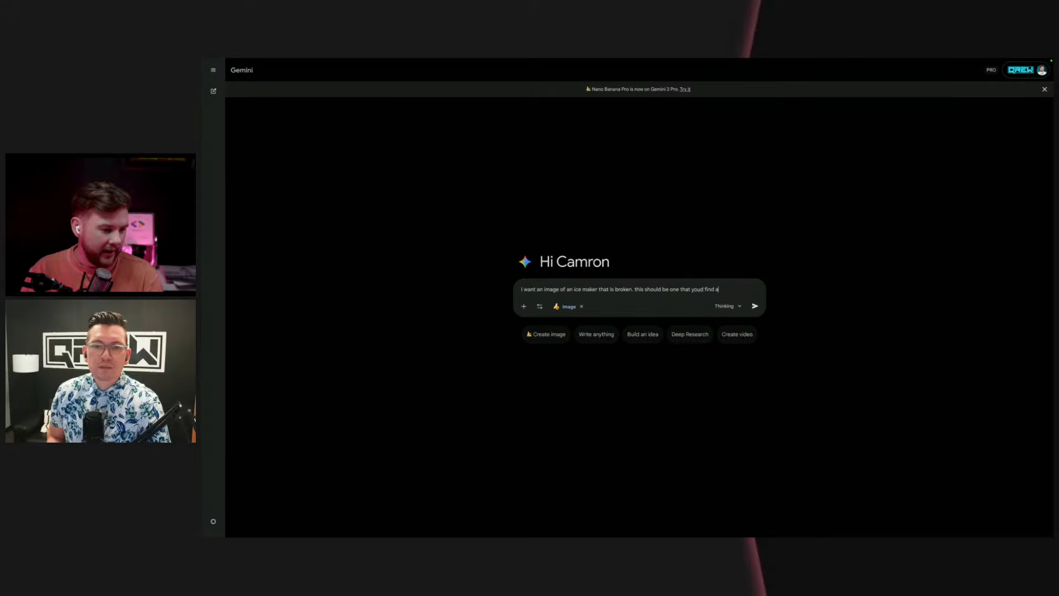
text(t a)
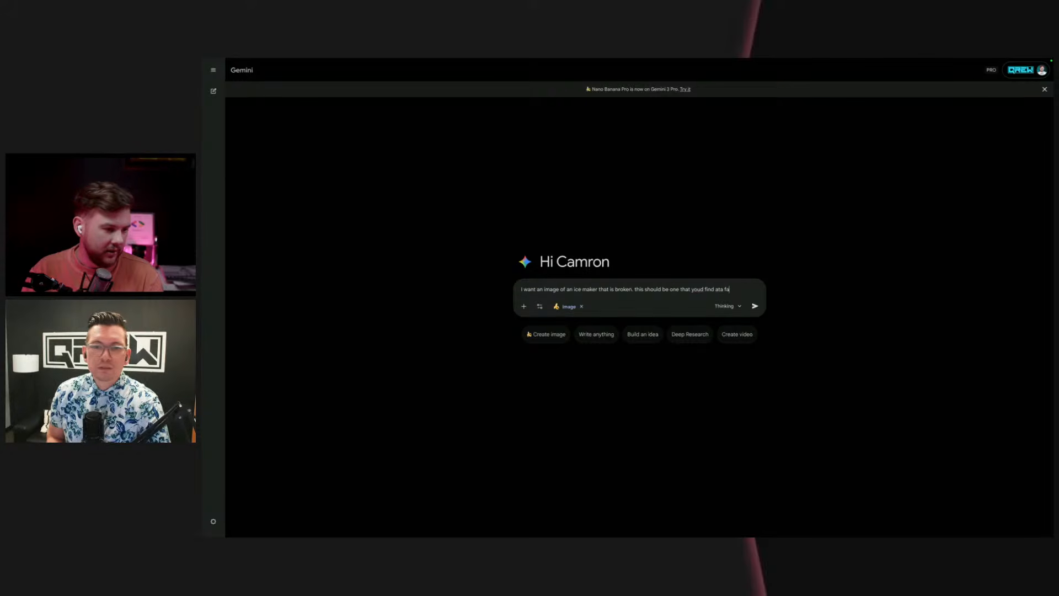
text( fast food)
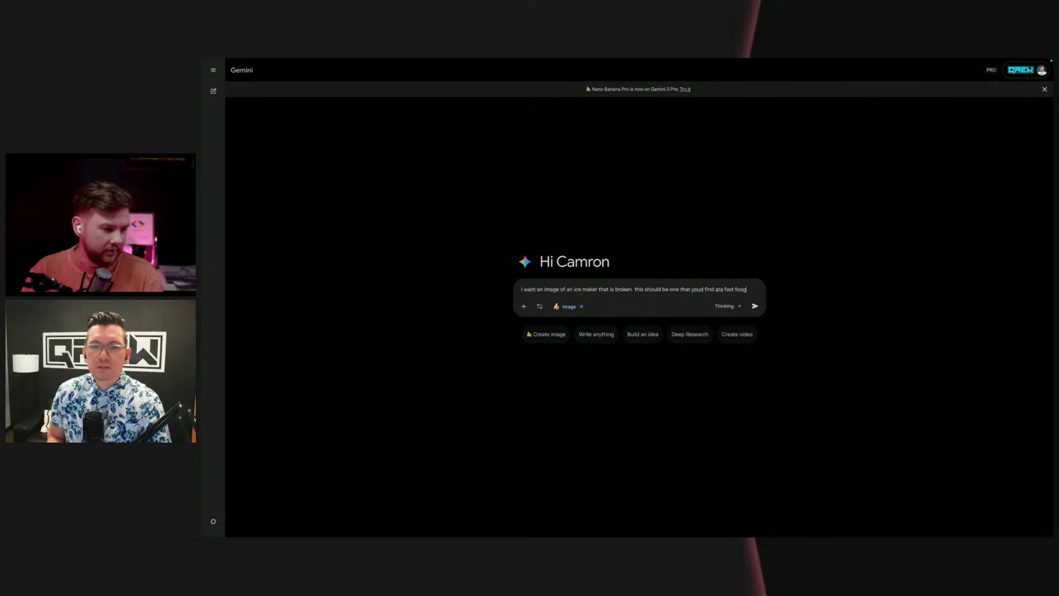
text( jo)
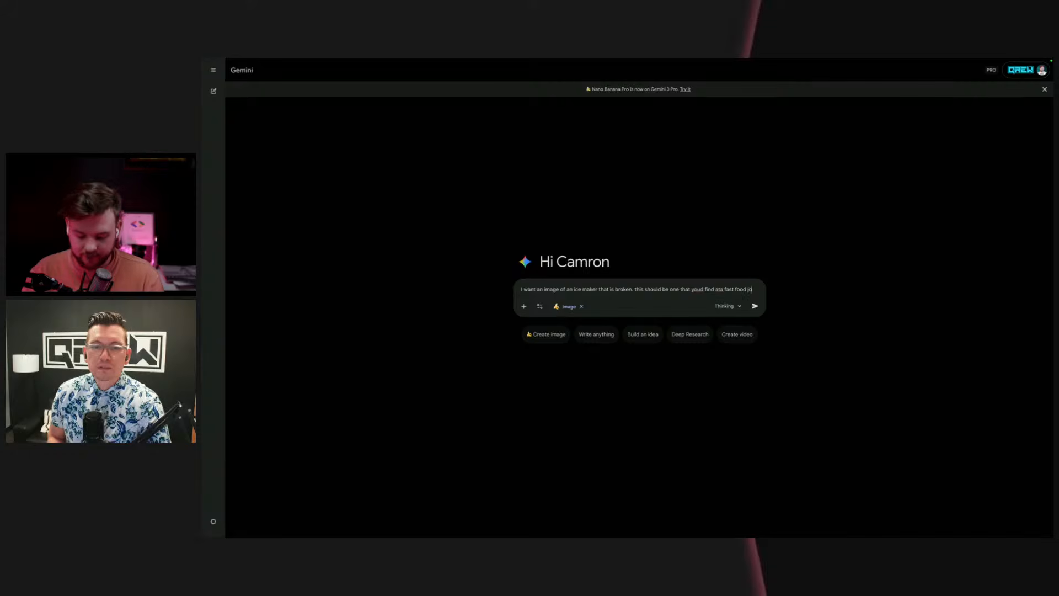
text(int.)
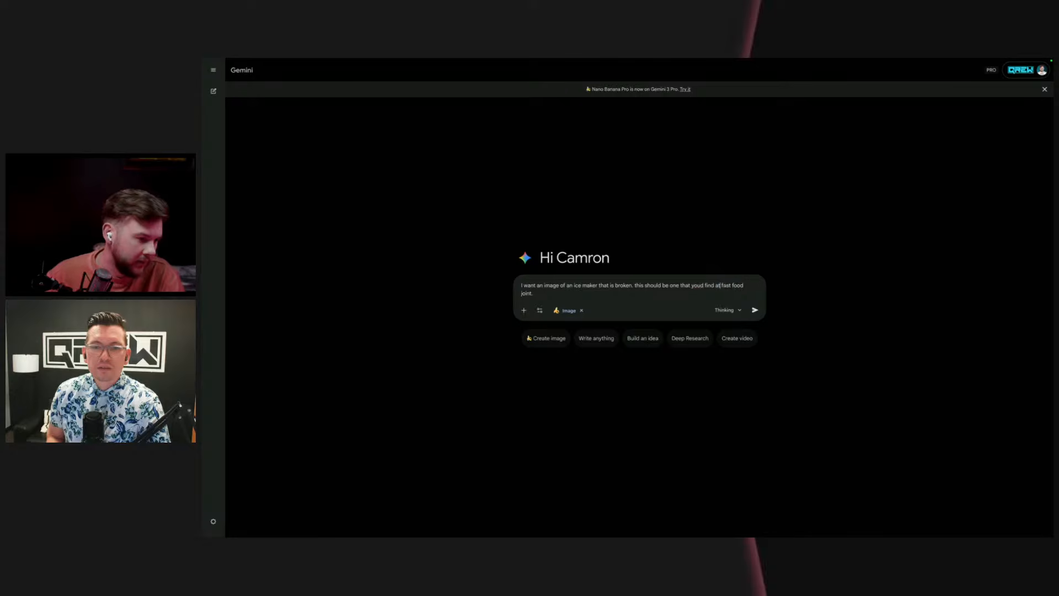
key(BackSpace)
text(the back)
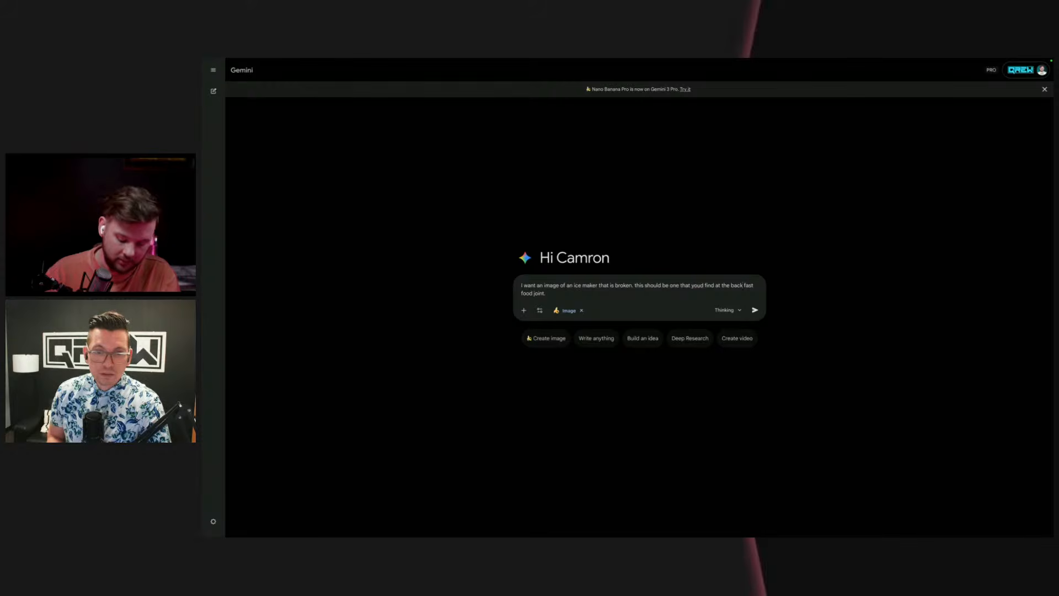
text( of a)
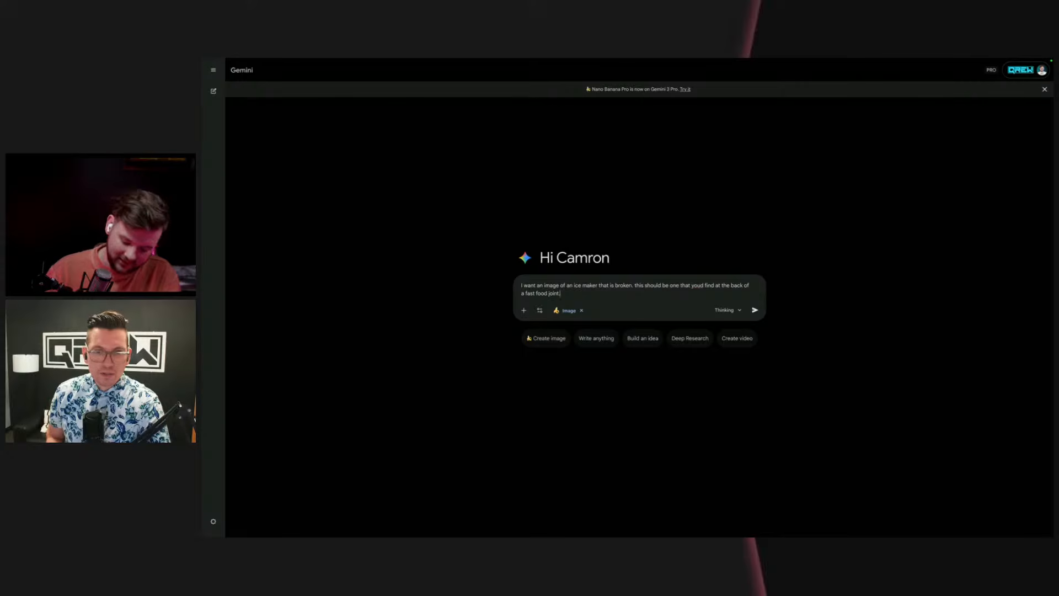
Step: Add the separate paragraph "The issue is that its not making ice, but making BANANAS" to the prompt and submit it
key(shift+Return)
key(shift+Return)
text(The issue )
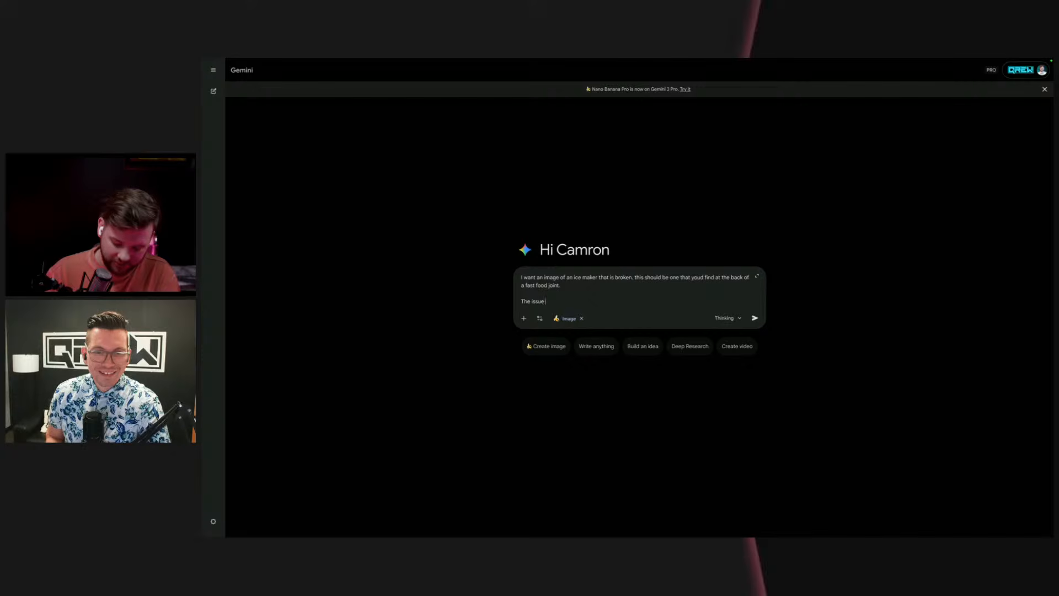
text(is that)
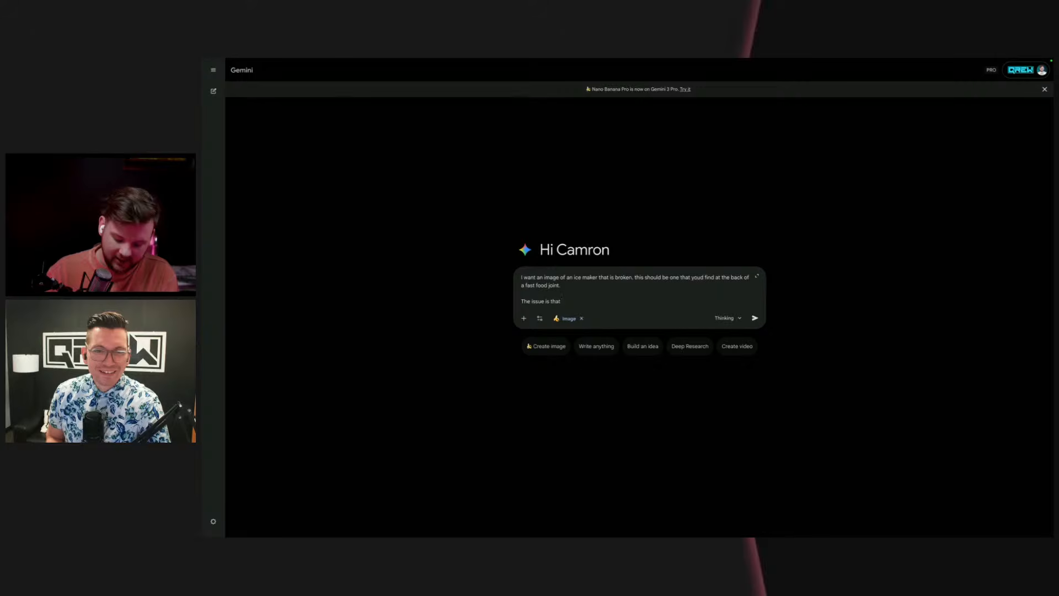
text( its not makin)
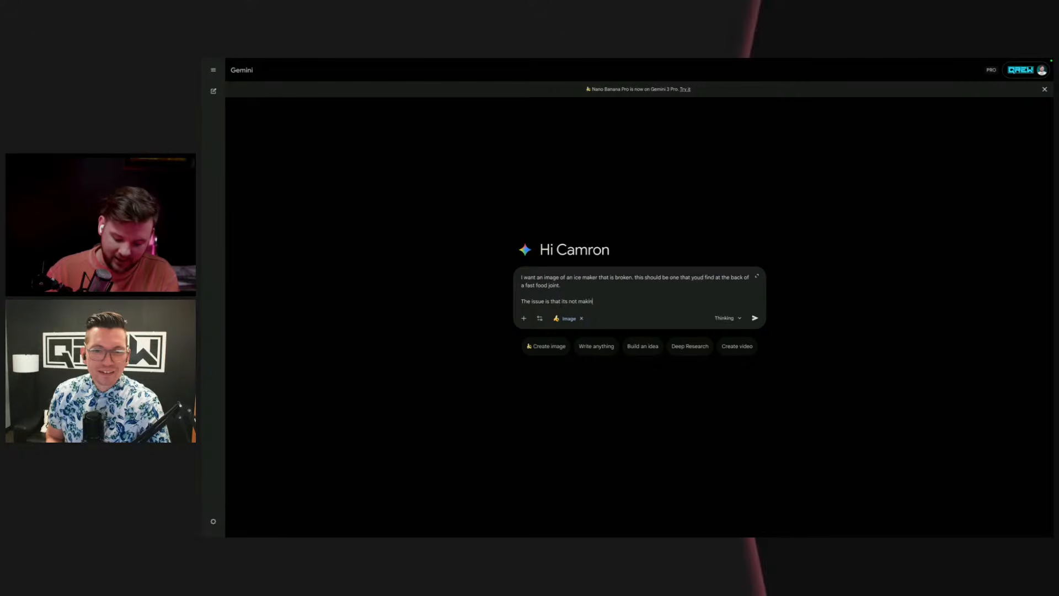
text(g ice, bu)
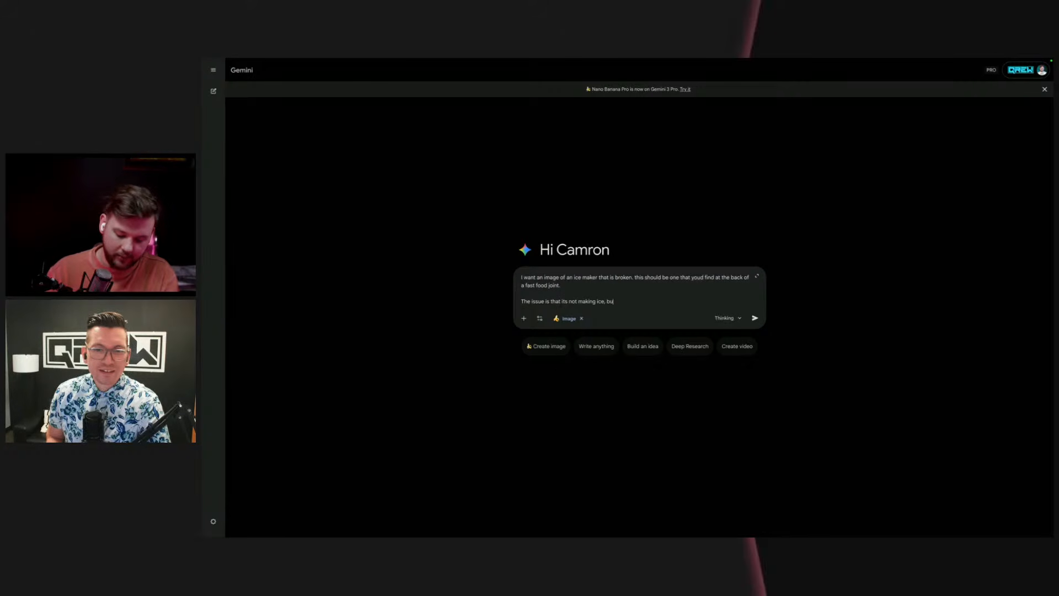
text(t making BANANA)
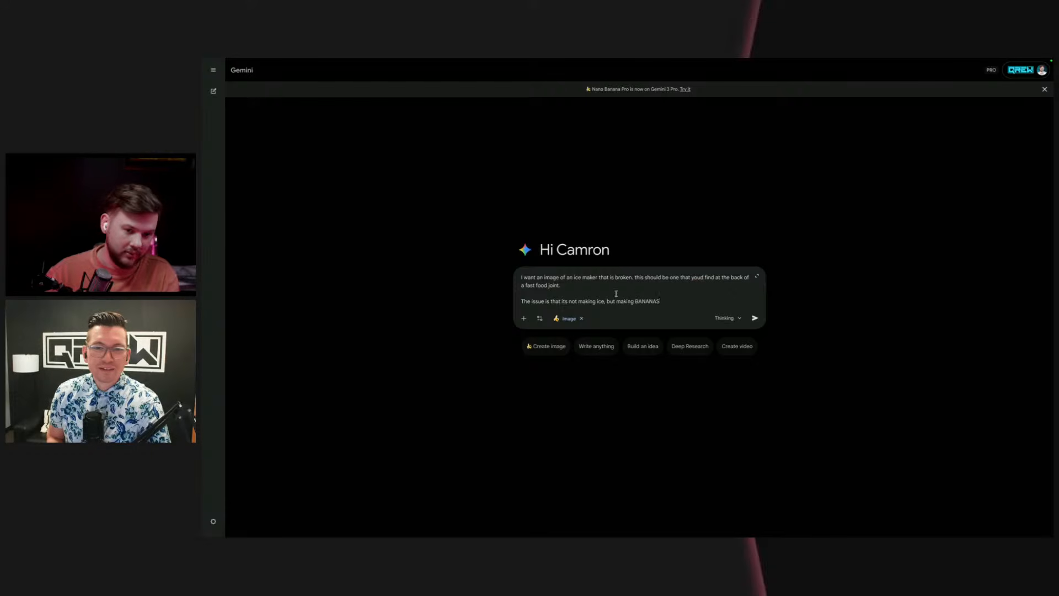
text(S)
click(754, 318)
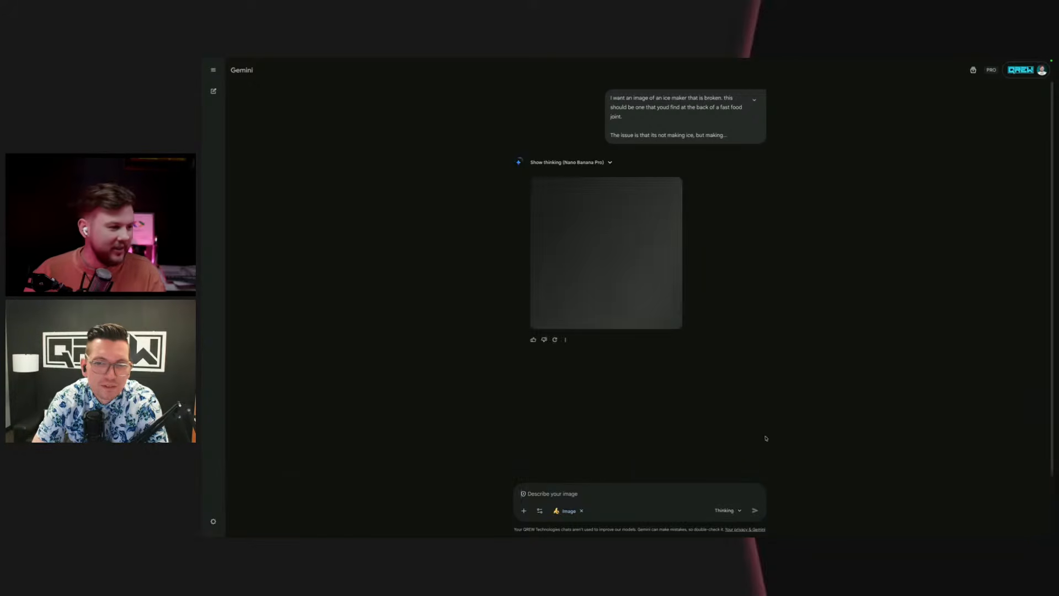
Step: Open the generated image at full size, capture a screenshot of just the image, and switch to the Building Maintenance LIVE app
click(644, 222)
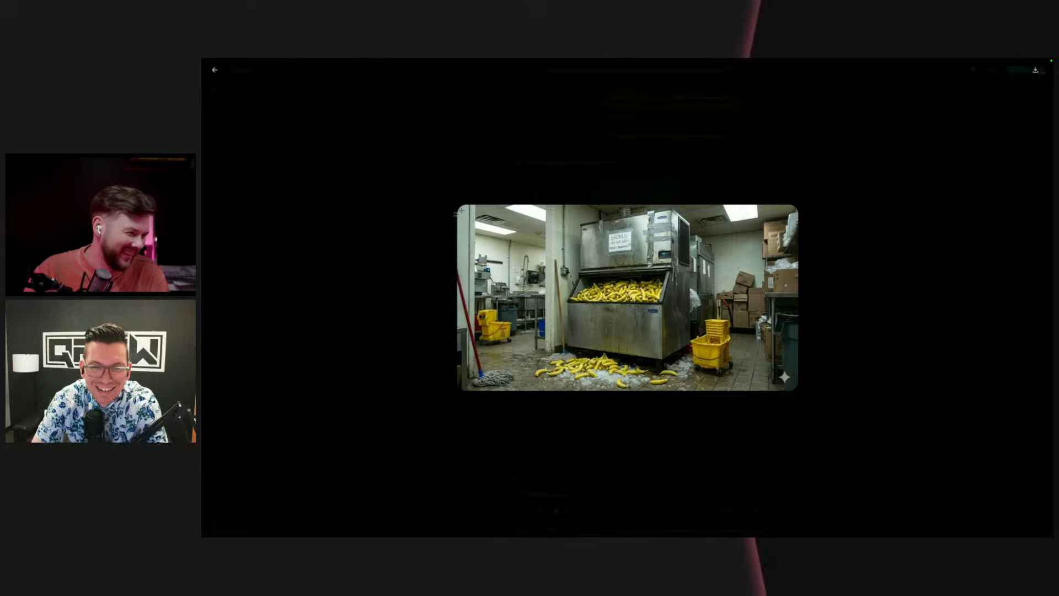
drag(458, 212, 791, 389)
mouse_move(204, 320)
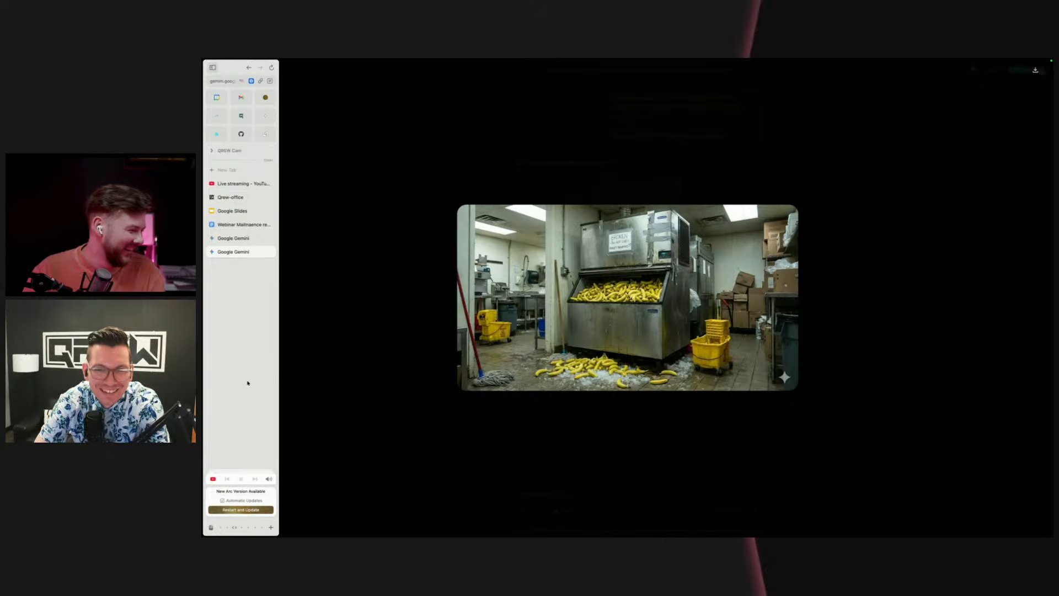
scroll(244, 361, right, 5)
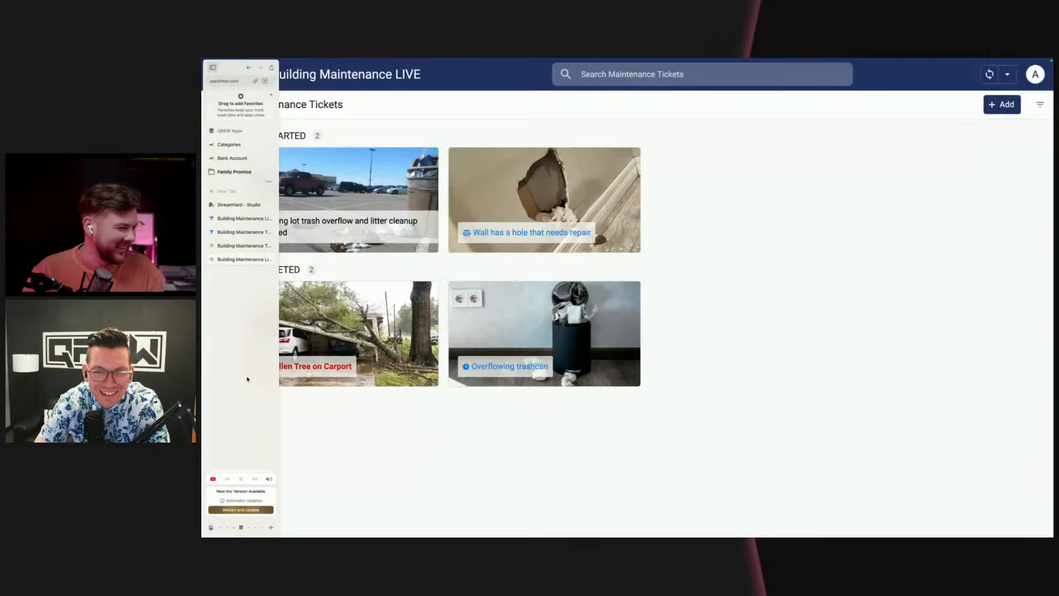
Step: Add a maintenance ticket for Full Building with the newest Desktop screenshot as its image, leave the priority empty, and save it
click(1002, 104)
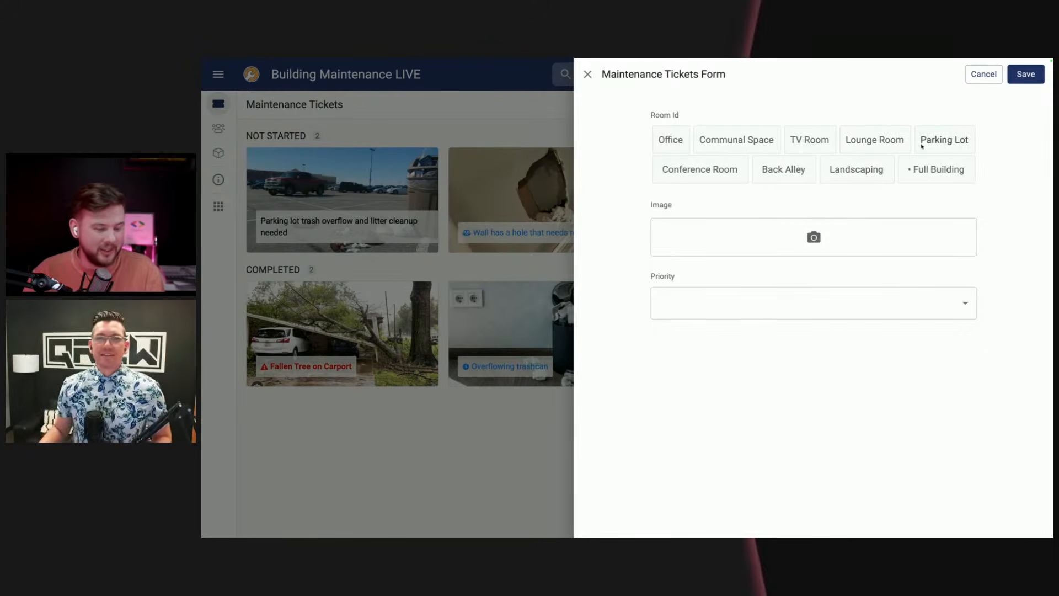
click(967, 174)
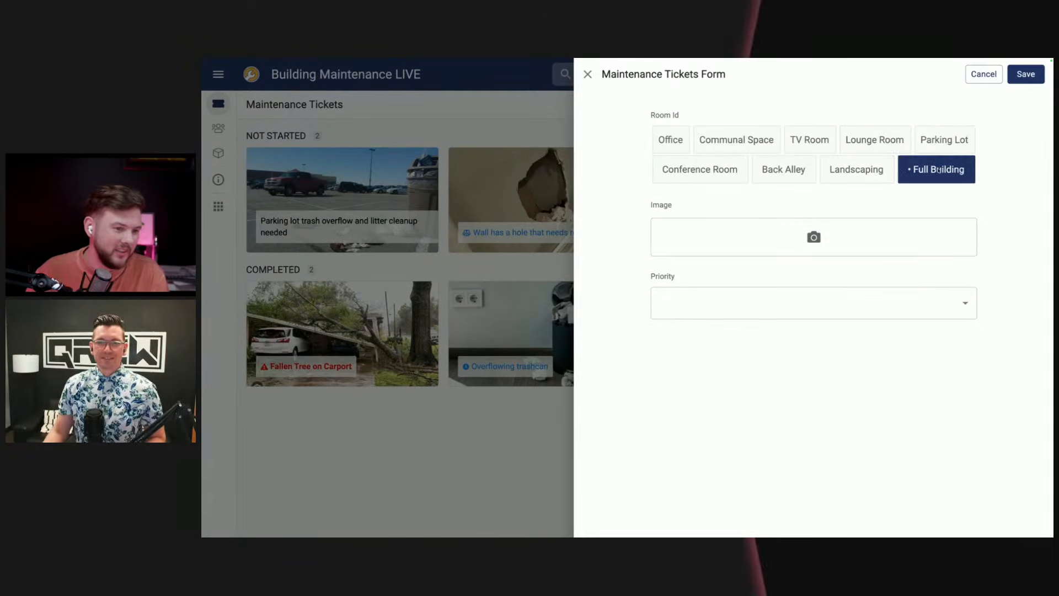
click(823, 239)
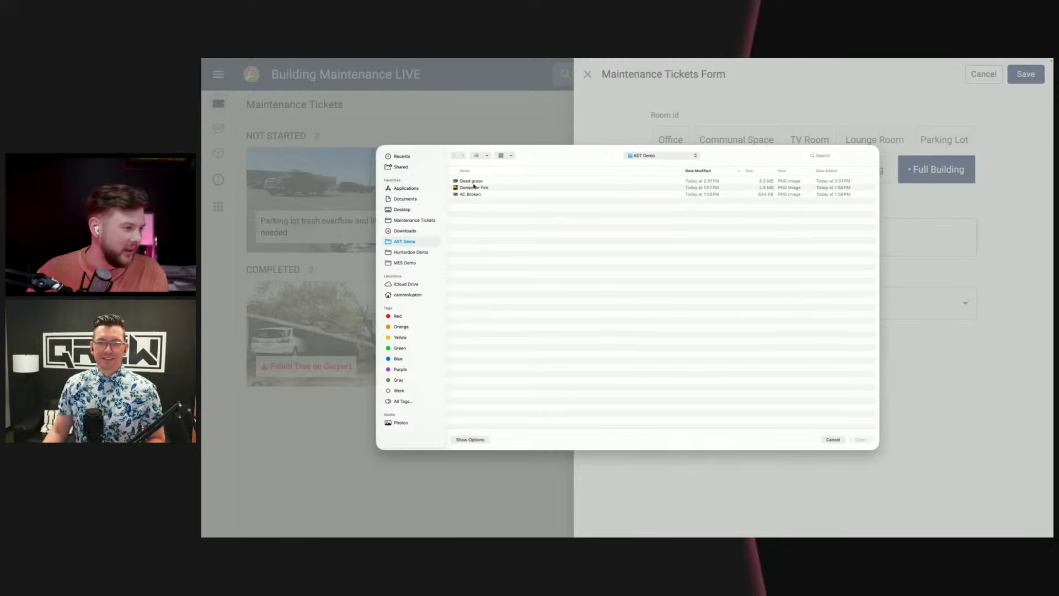
click(403, 210)
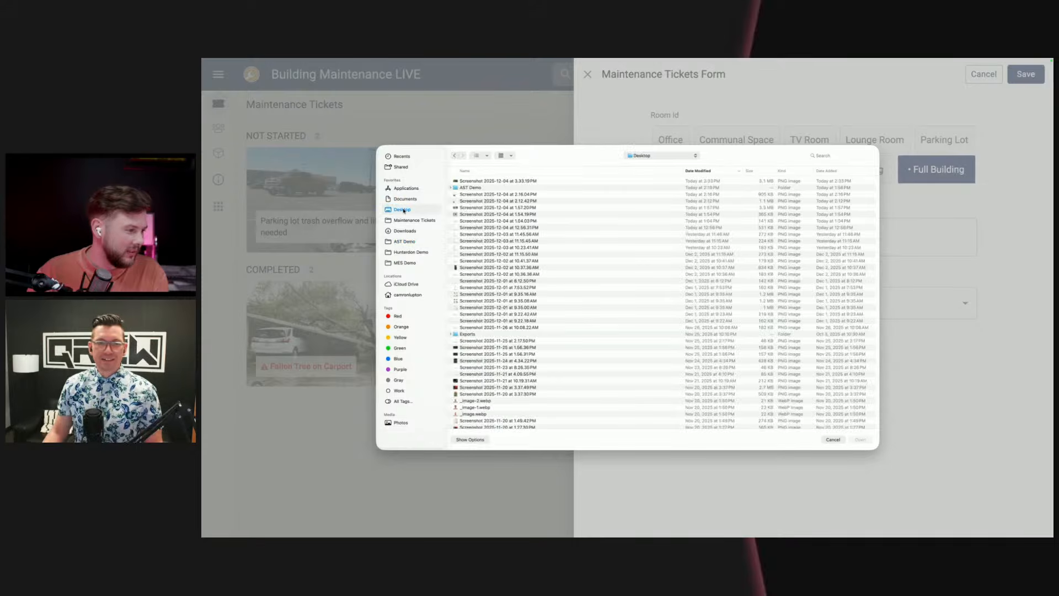
double_click(478, 182)
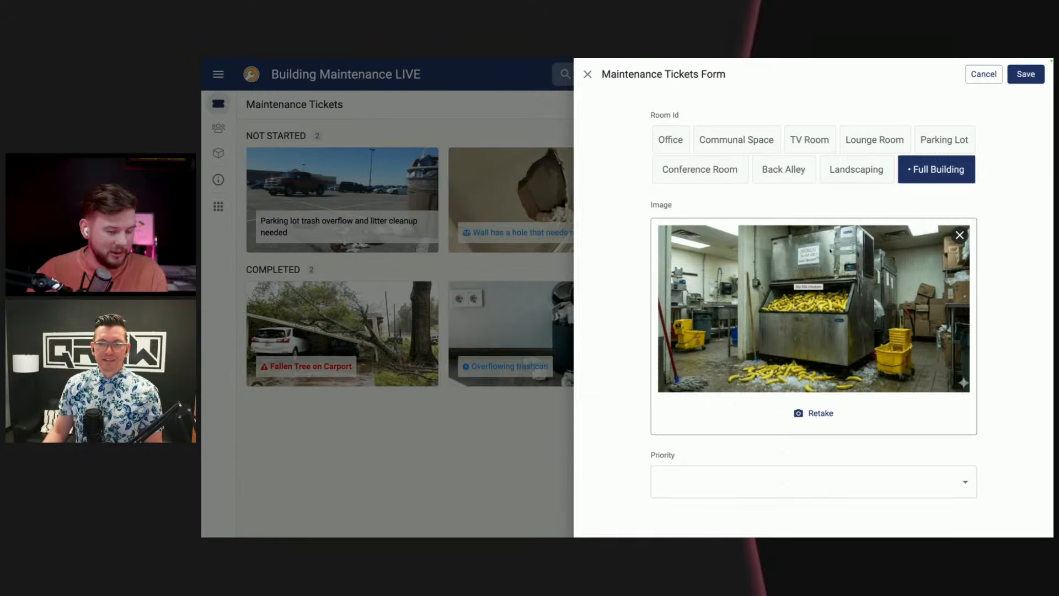
click(1026, 77)
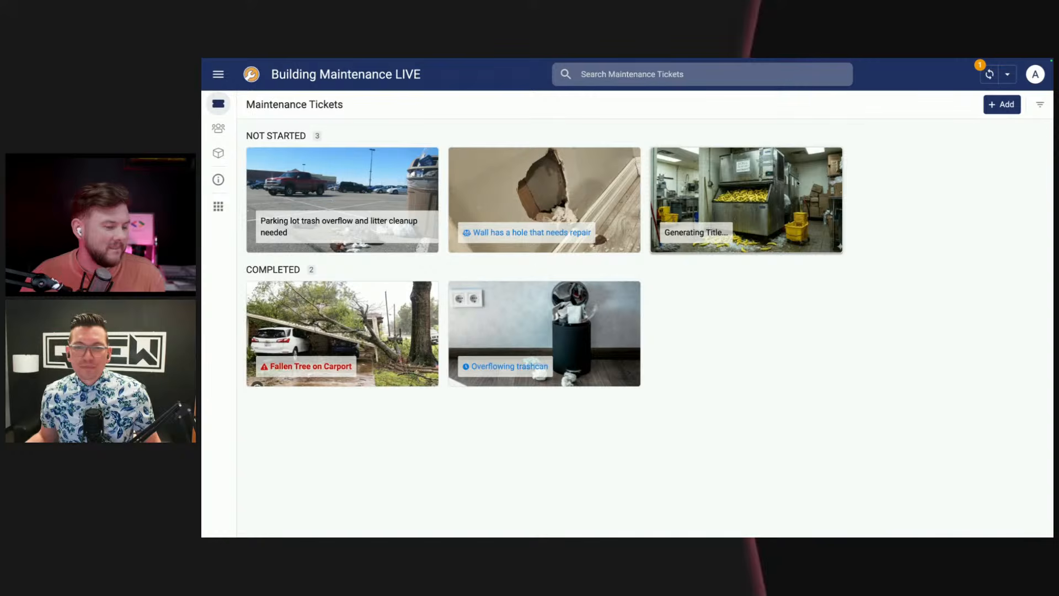
Step: Open the new ice maker ticket and examine its title, description, enlarged image and priority
click(797, 182)
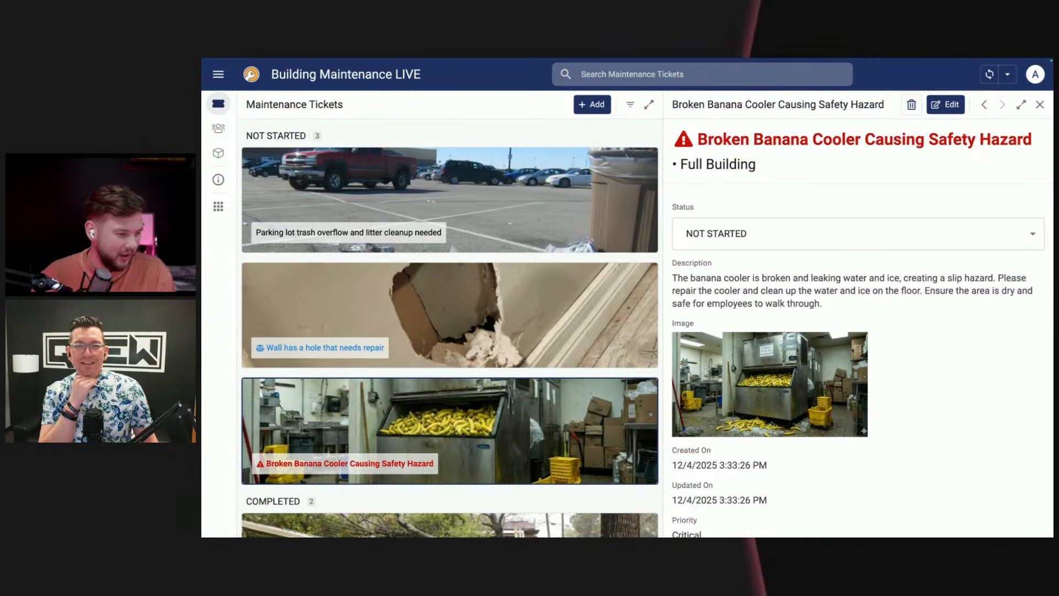
click(774, 425)
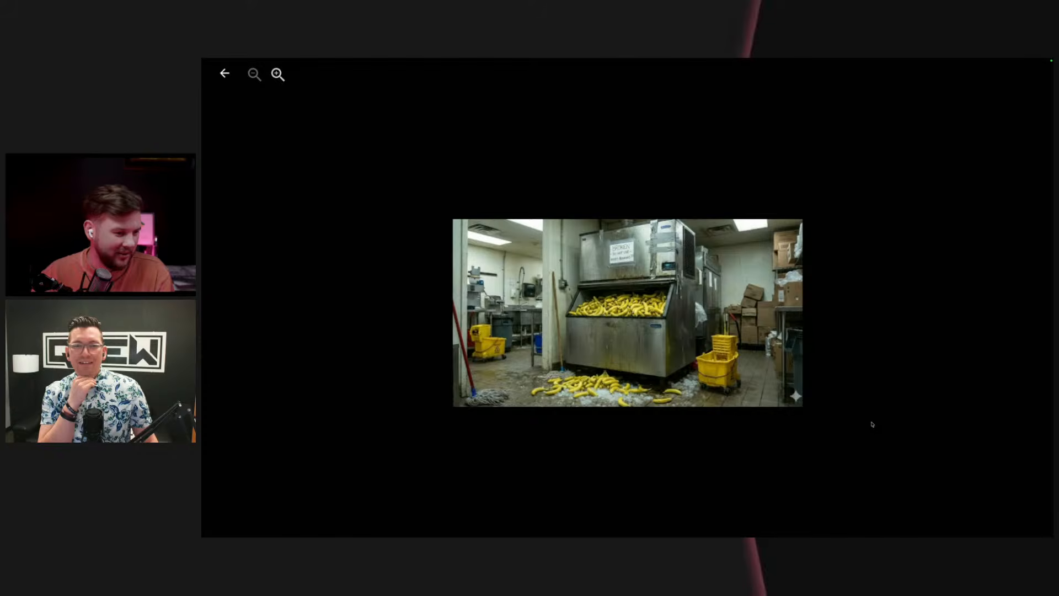
click(871, 424)
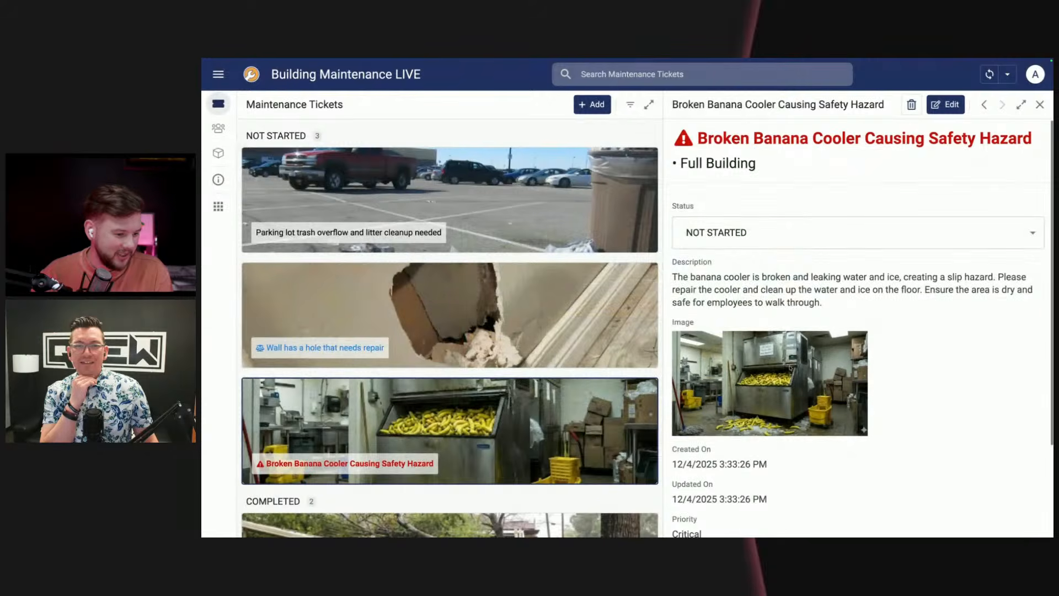
scroll(789, 364, down, 2)
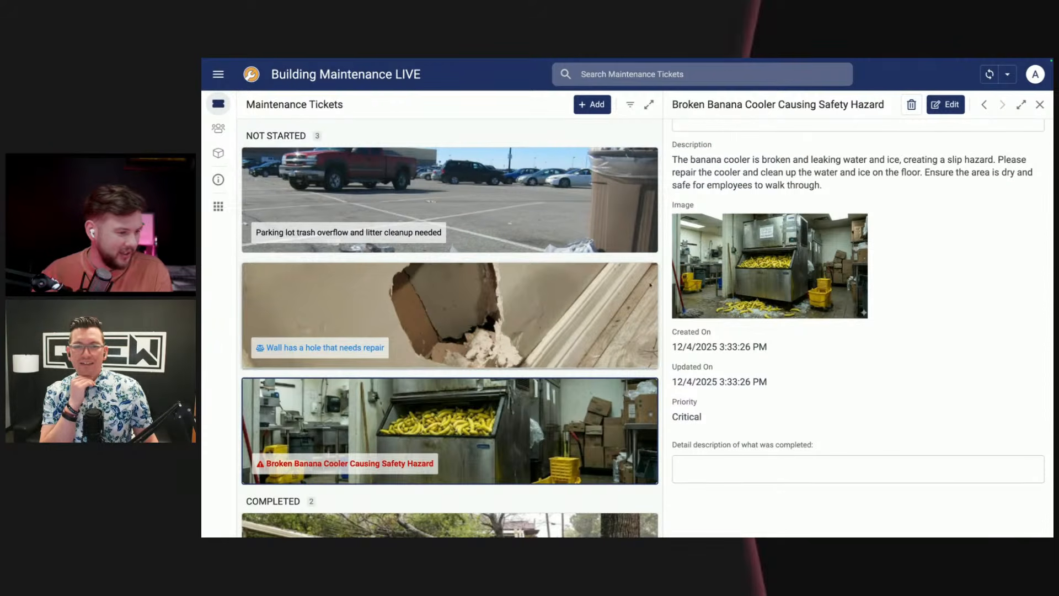
scroll(785, 370, up, 2)
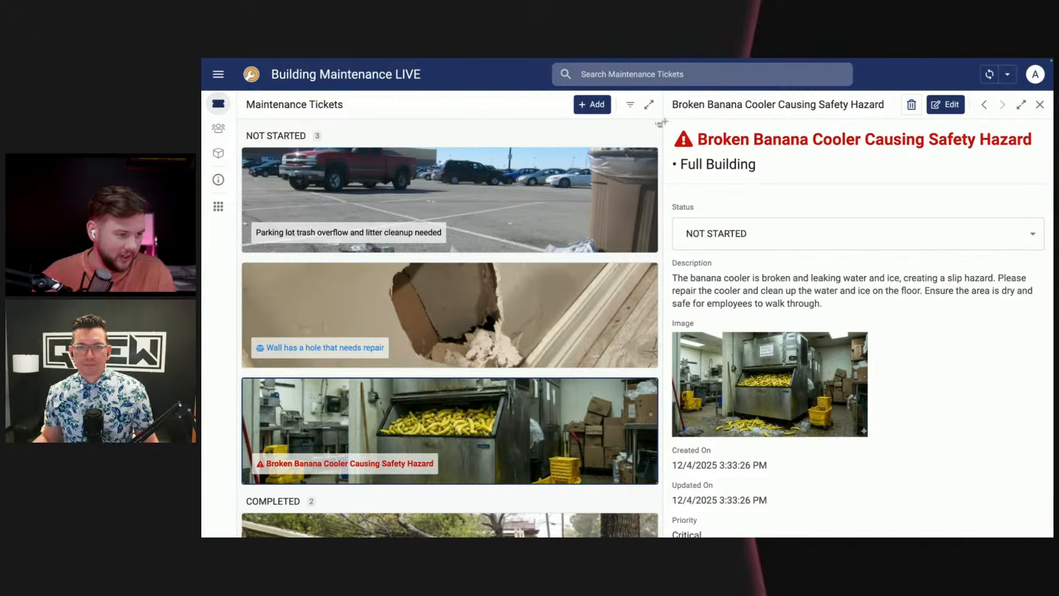
Step: Capture a screenshot of the ticket's details and submit it in Gemini's Maintenance Ticket Priority Ratings chat
drag(665, 121, 1049, 533)
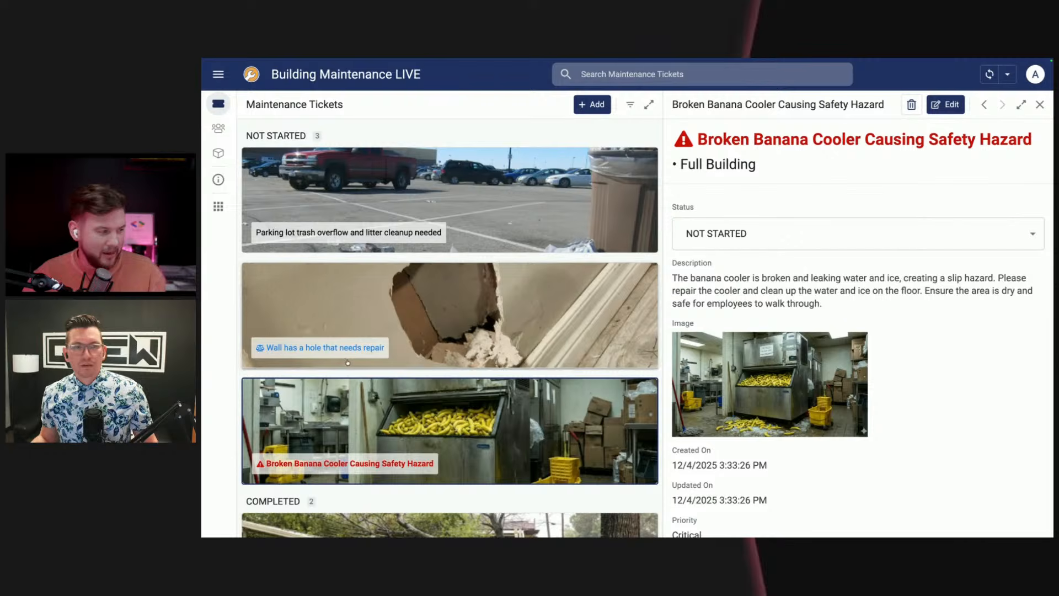
mouse_move(203, 358)
scroll(248, 359, left, 3)
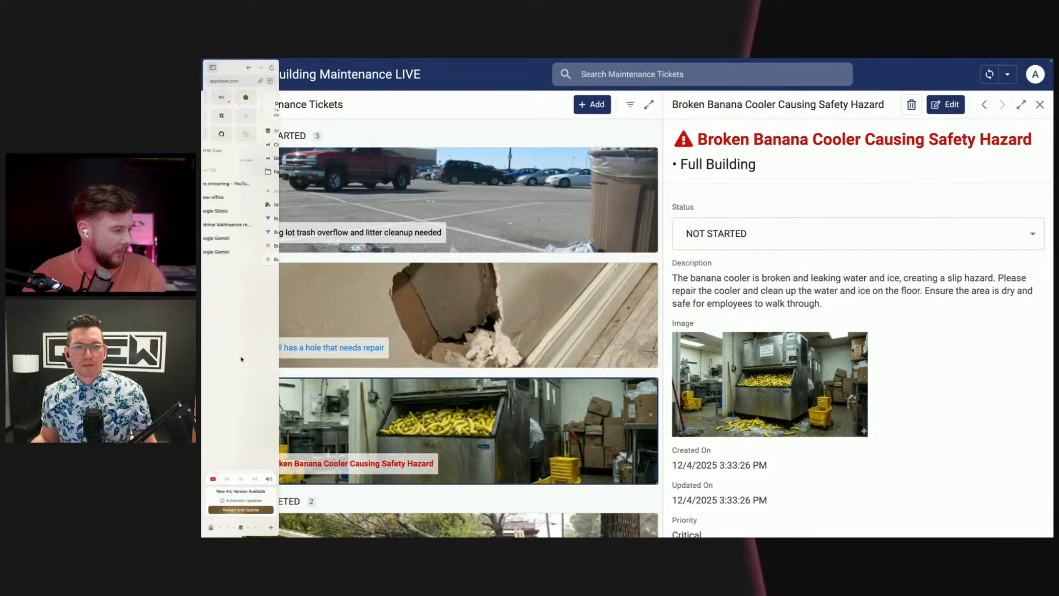
click(237, 241)
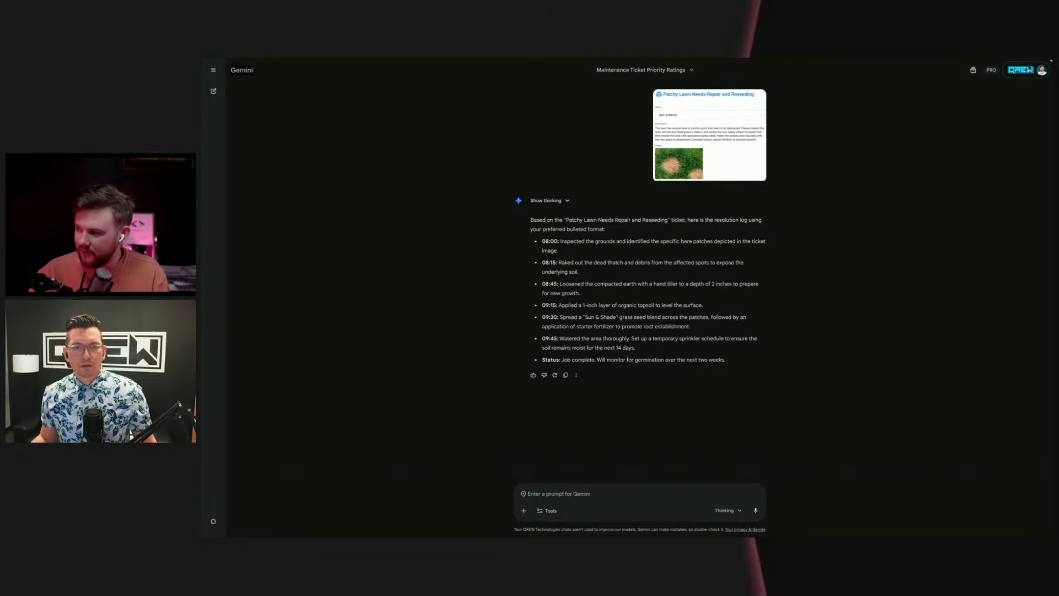
drag(644, 389, 687, 484)
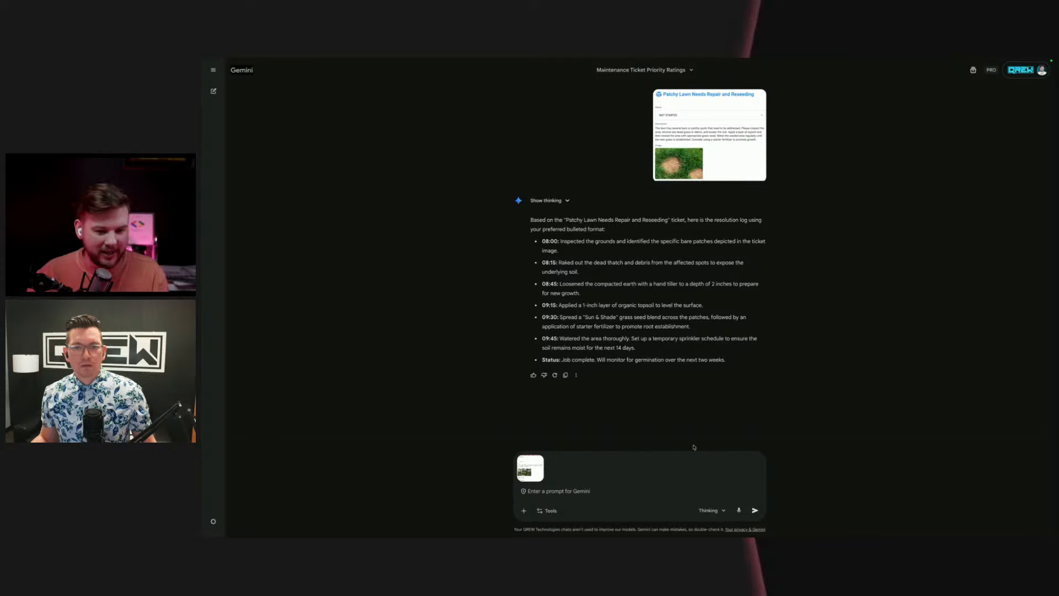
click(755, 512)
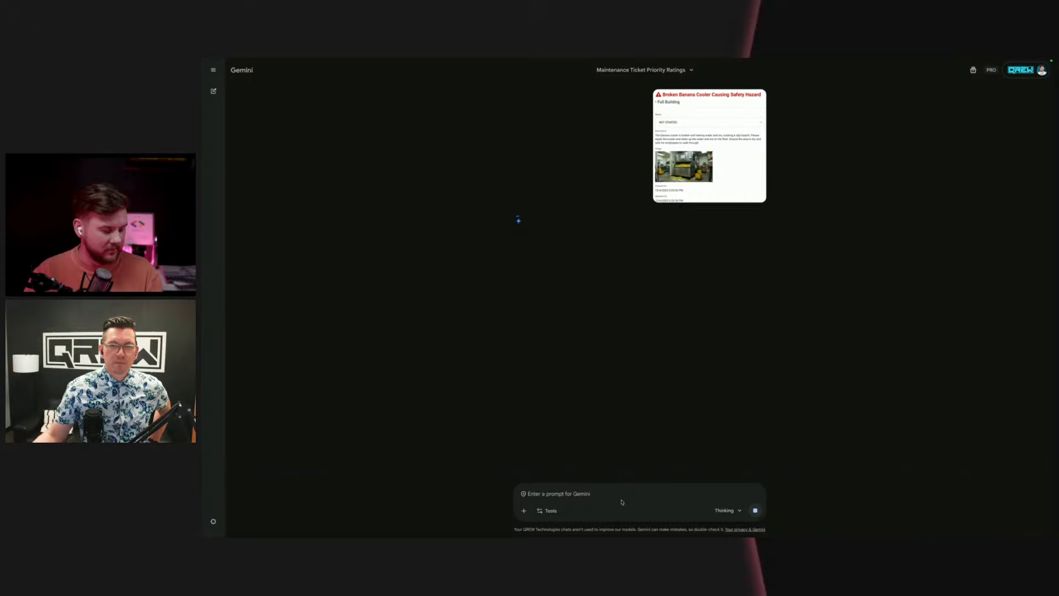
Step: Try to switch the pending Gemini chat to the Fast model and attach the ticket screenshot again
click(734, 511)
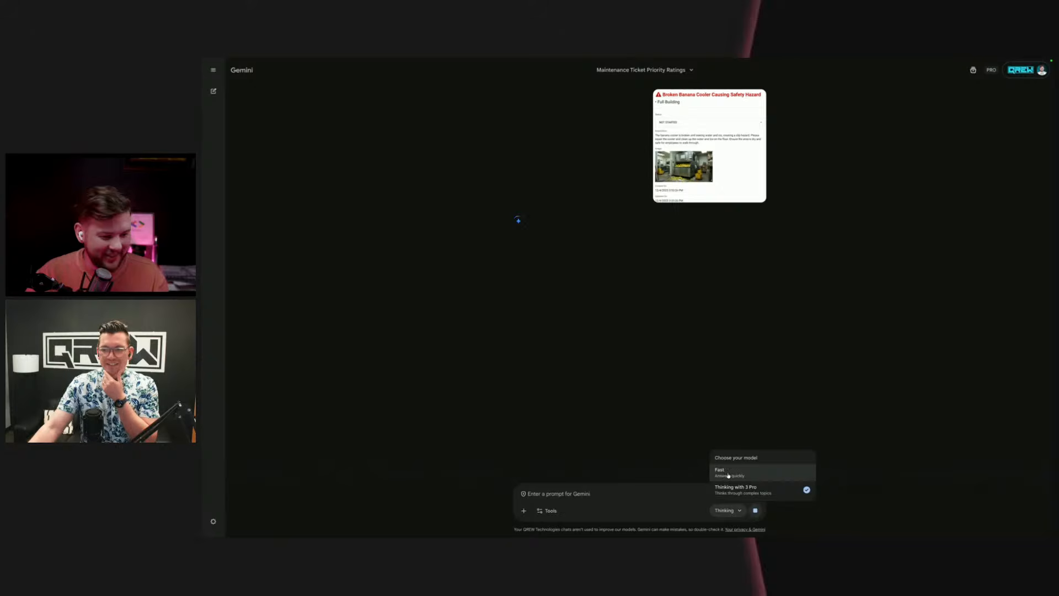
click(858, 370)
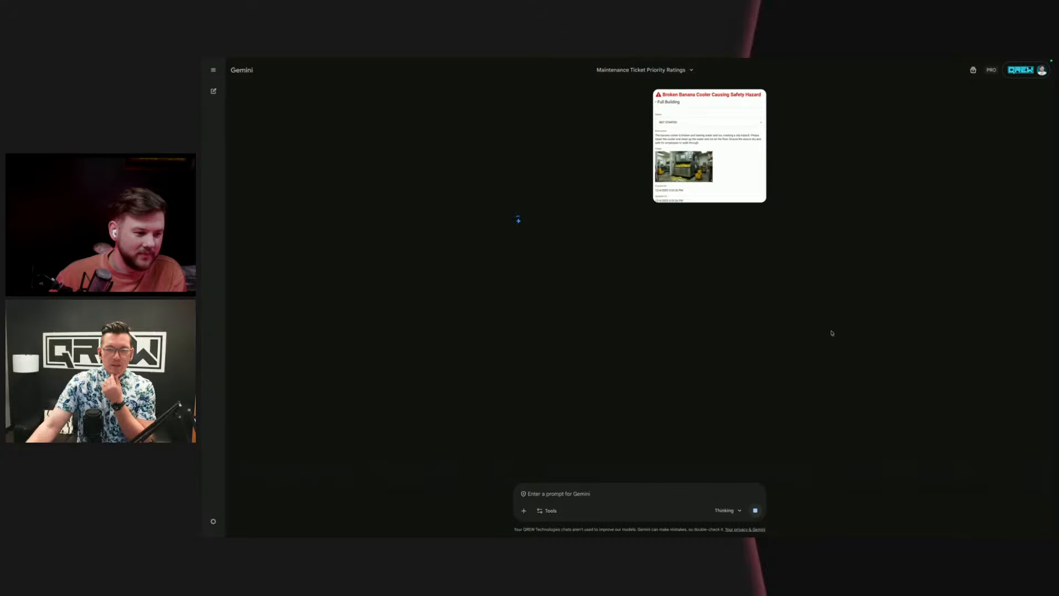
click(727, 510)
click(734, 471)
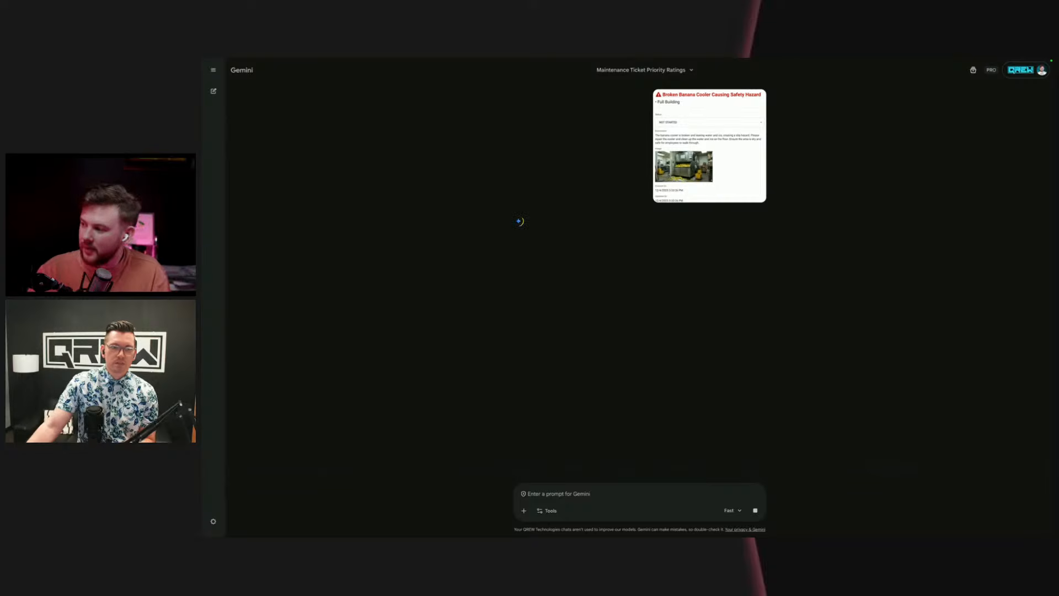
drag(794, 380, 677, 480)
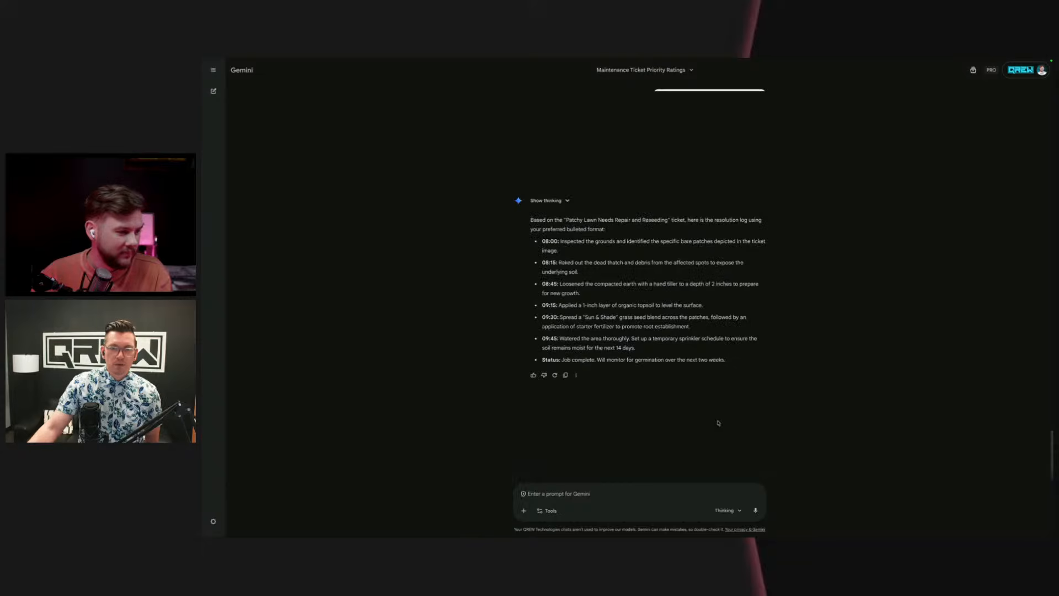
Step: Set the Gemini chat's model to Fast and submit the banana cooler ticket screenshot
click(729, 516)
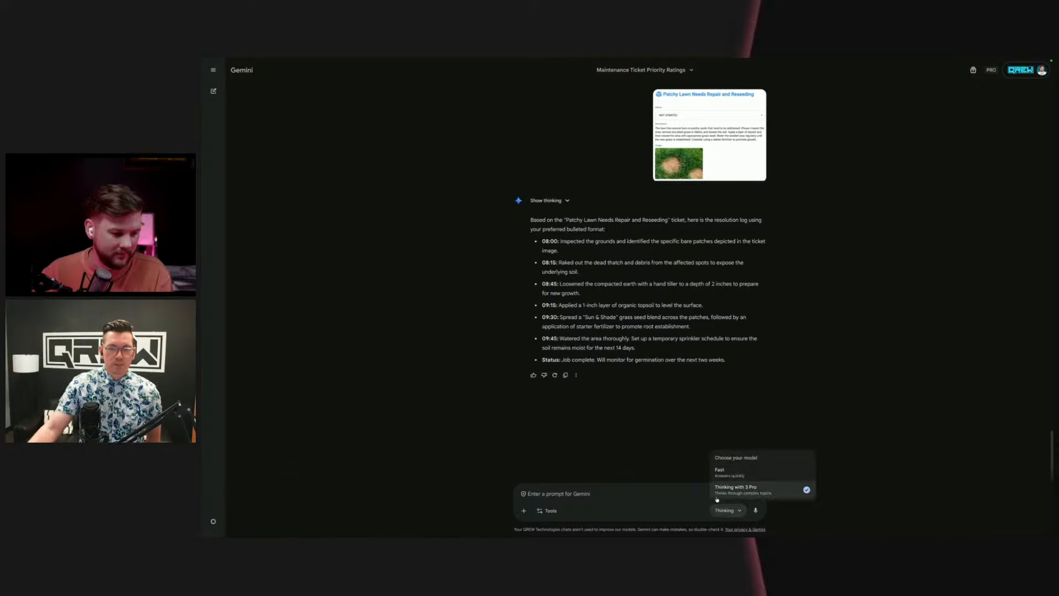
click(731, 475)
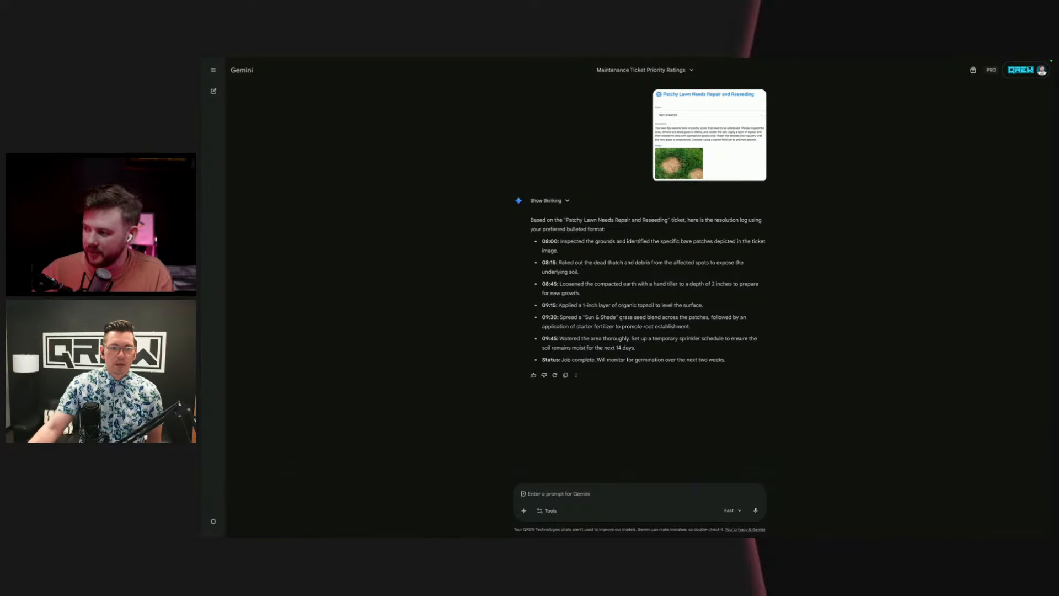
drag(1041, 456, 640, 478)
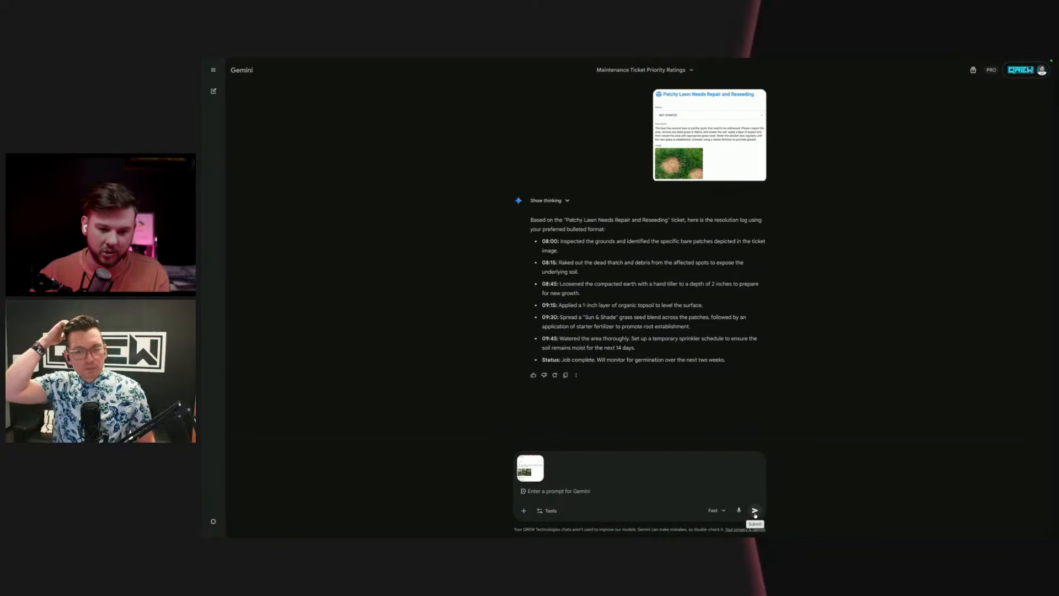
click(753, 514)
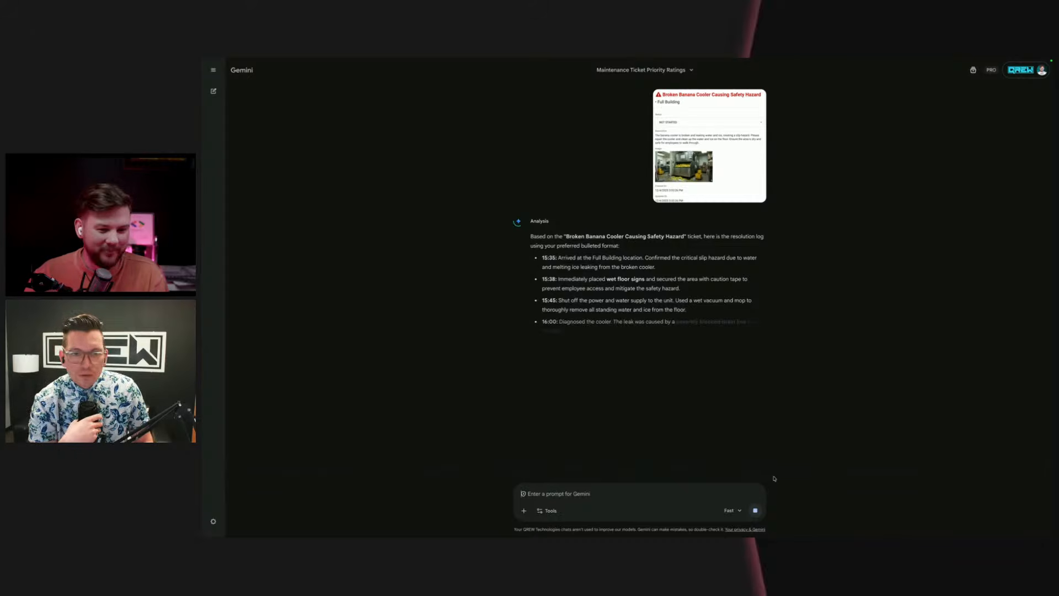
Step: Copy all bulleted resolution log entries from 15:35 through 16:45 and switch to the Building Maintenance LIVE app
drag(541, 257, 734, 393)
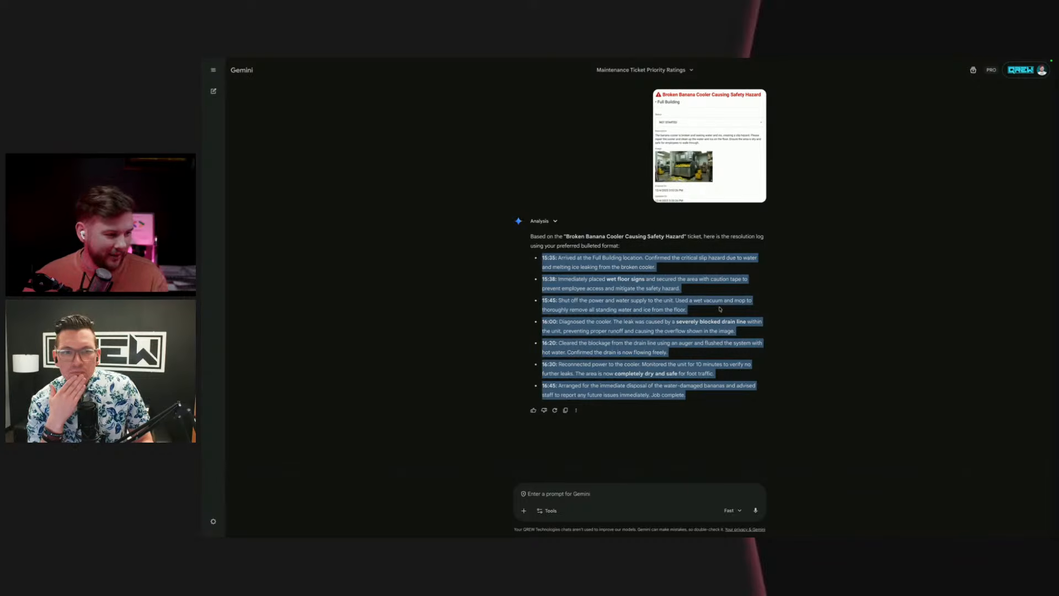
drag(714, 396, 538, 262)
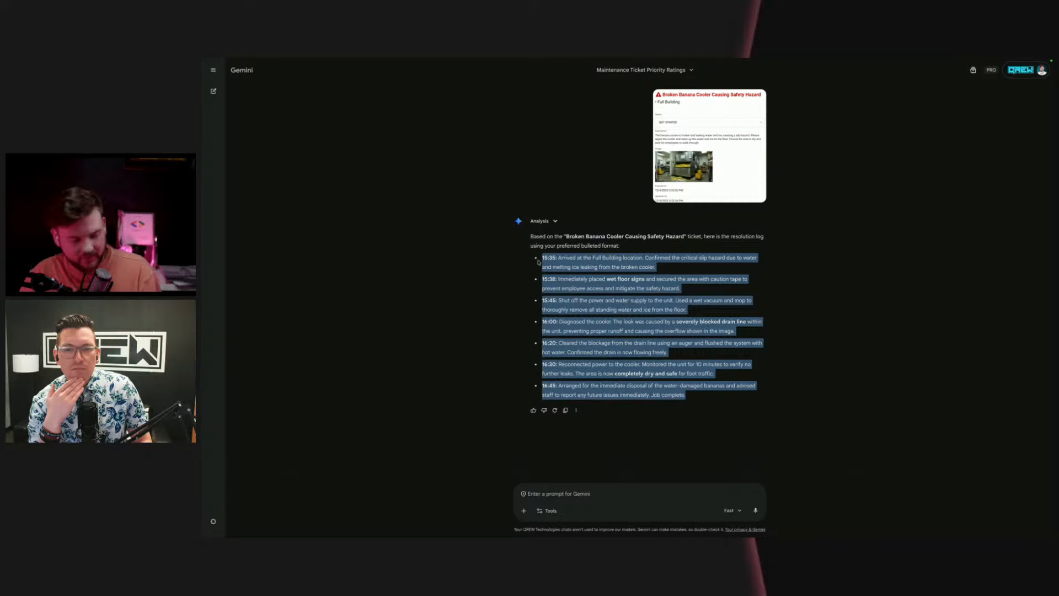
mouse_move(202, 251)
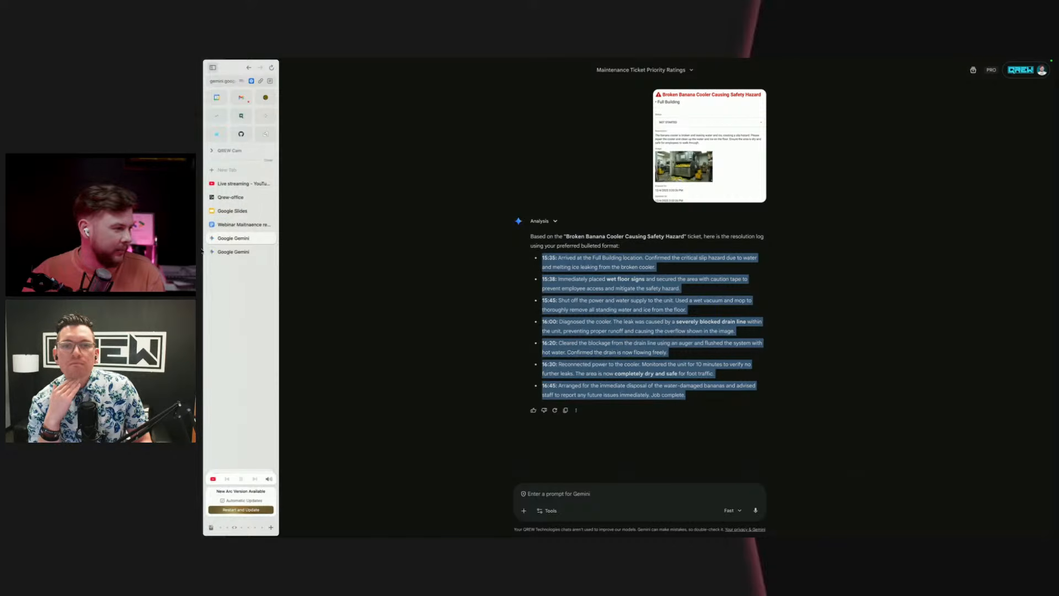
scroll(249, 381, right, 5)
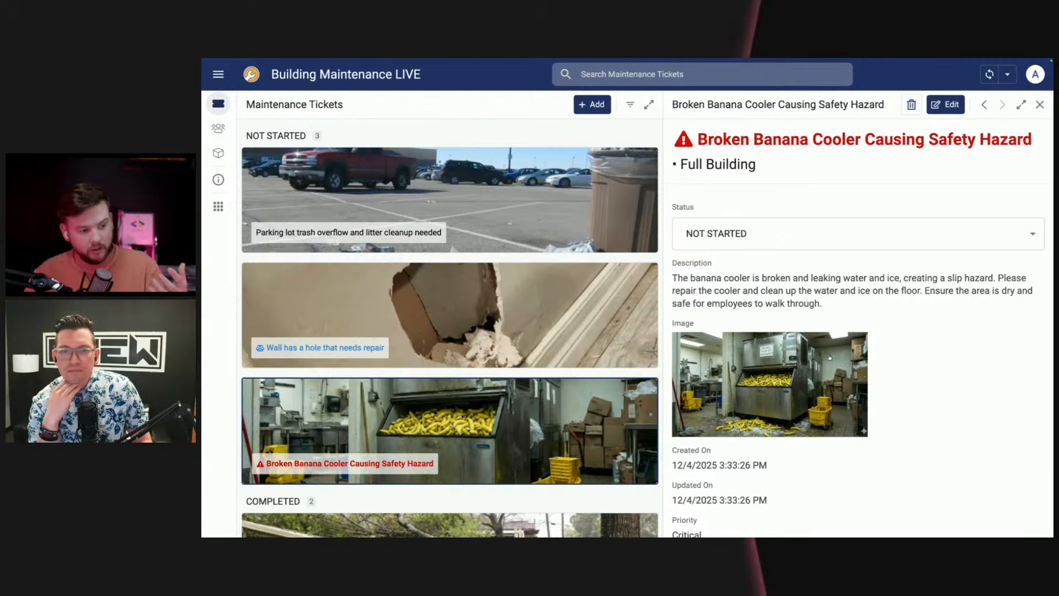
Step: Paste the copied log into the banana cooler ticket's detail description of what was completed and sync the app
scroll(830, 358, down, 3)
drag(702, 422, 672, 422)
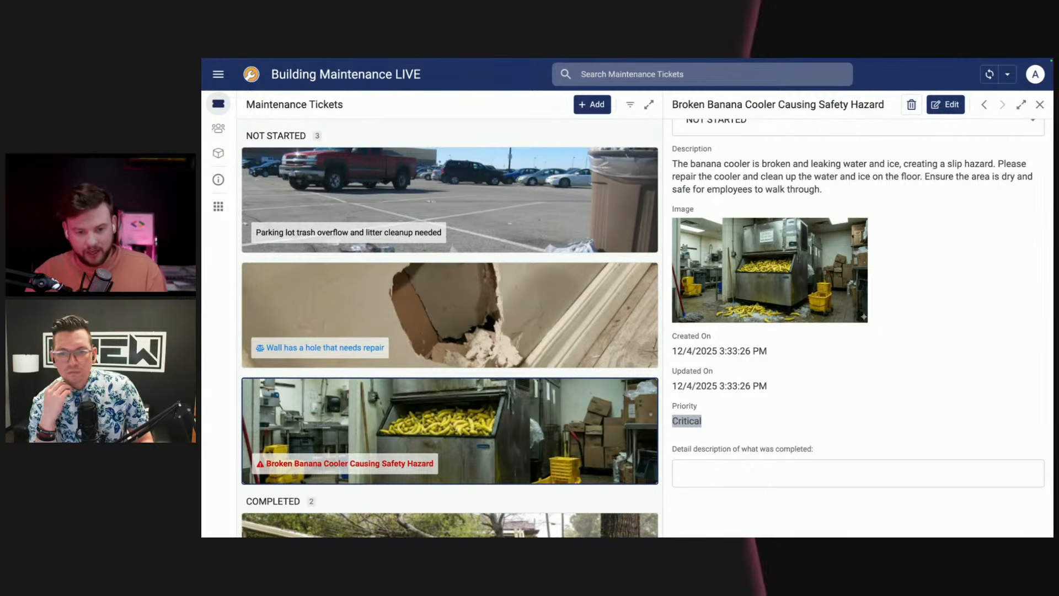
click(725, 421)
click(803, 462)
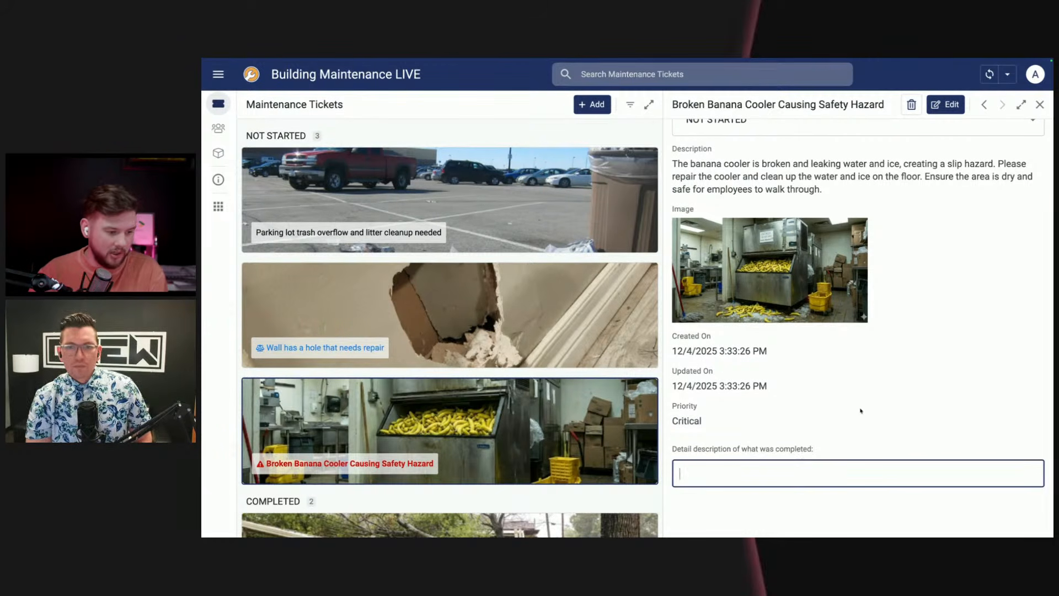
key(ctrl+v)
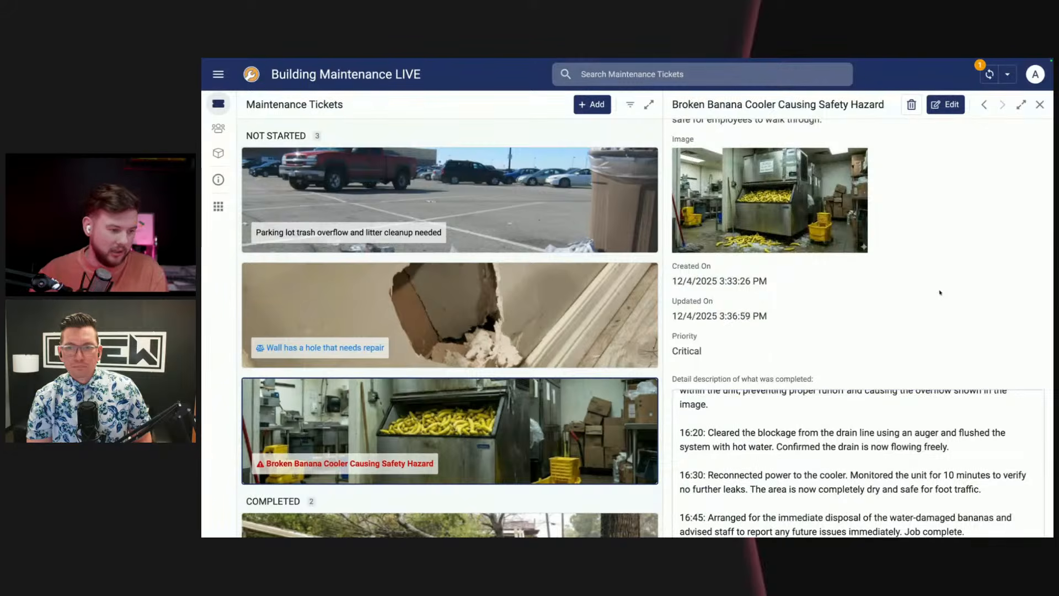
scroll(942, 294, down, 1)
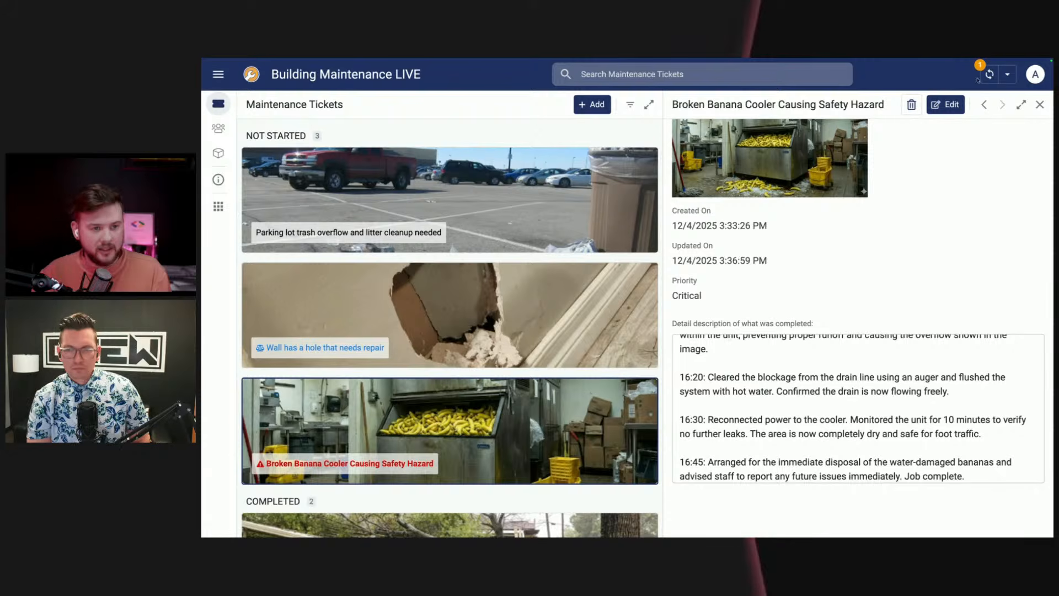
scroll(904, 322, up, 1)
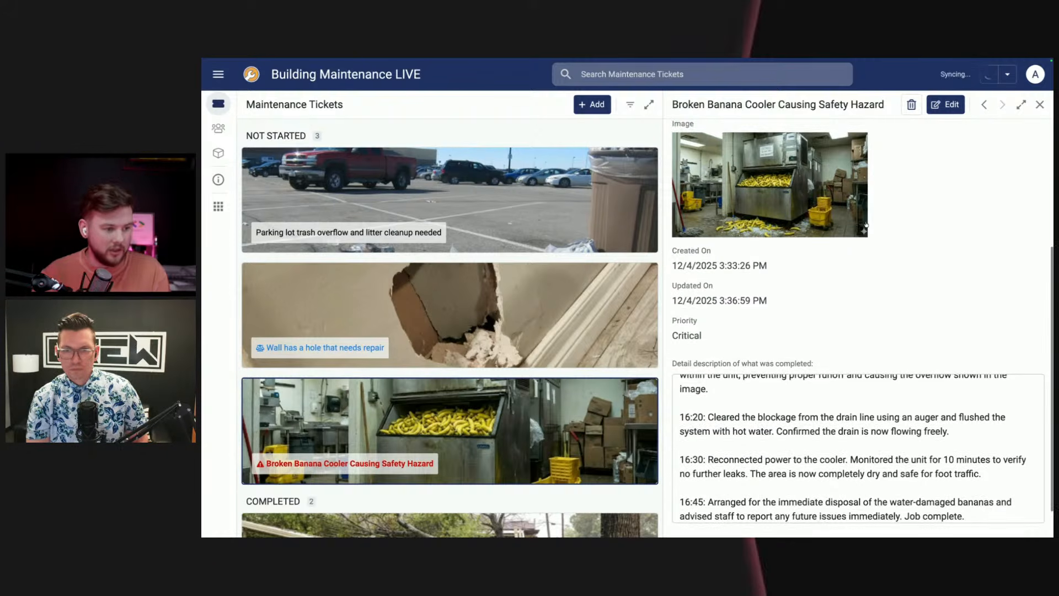
Step: Examine the ticket's Task Summary and widen the ticket detail pane
scroll(839, 240, down, 2)
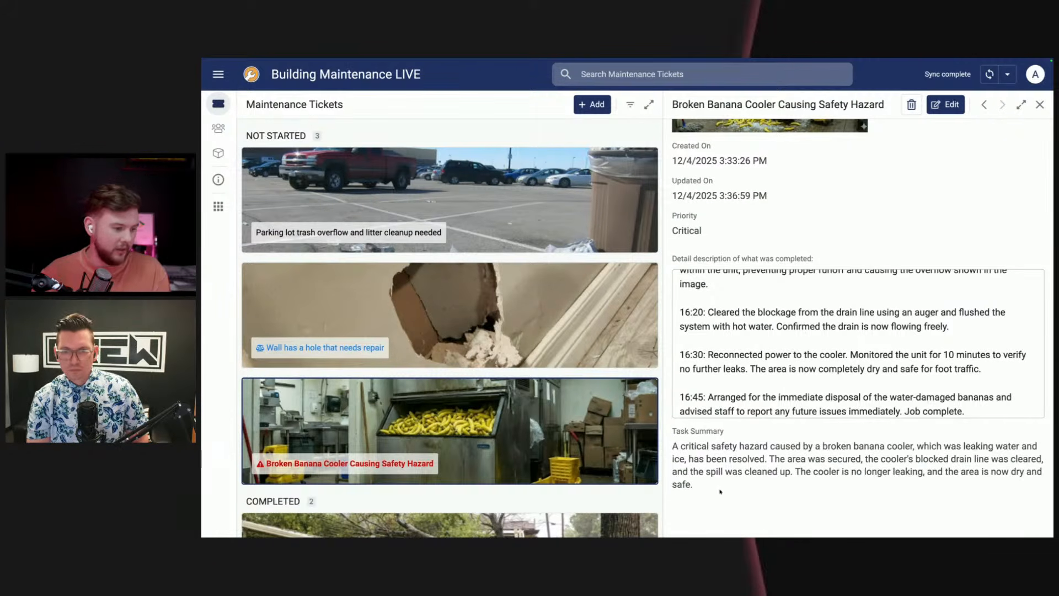
drag(755, 524, 668, 441)
click(815, 502)
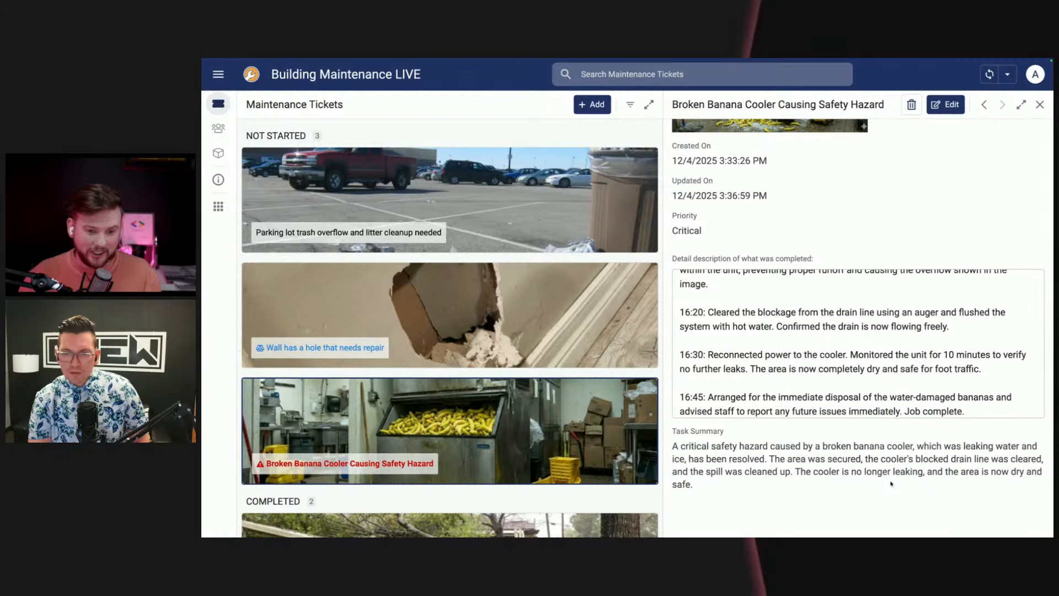
mouse_move(212, 232)
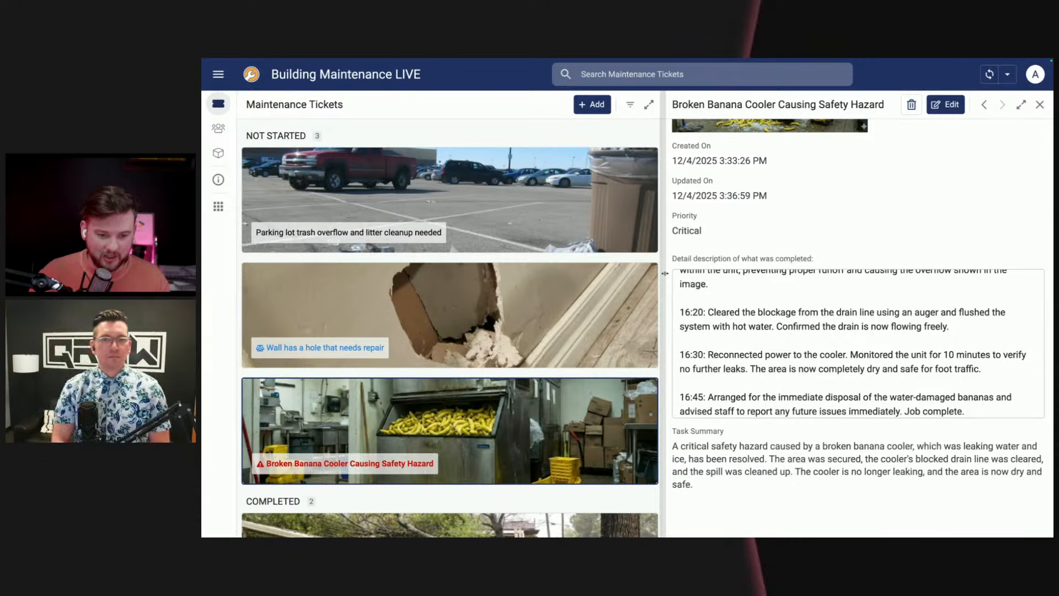
drag(664, 335, 441, 347)
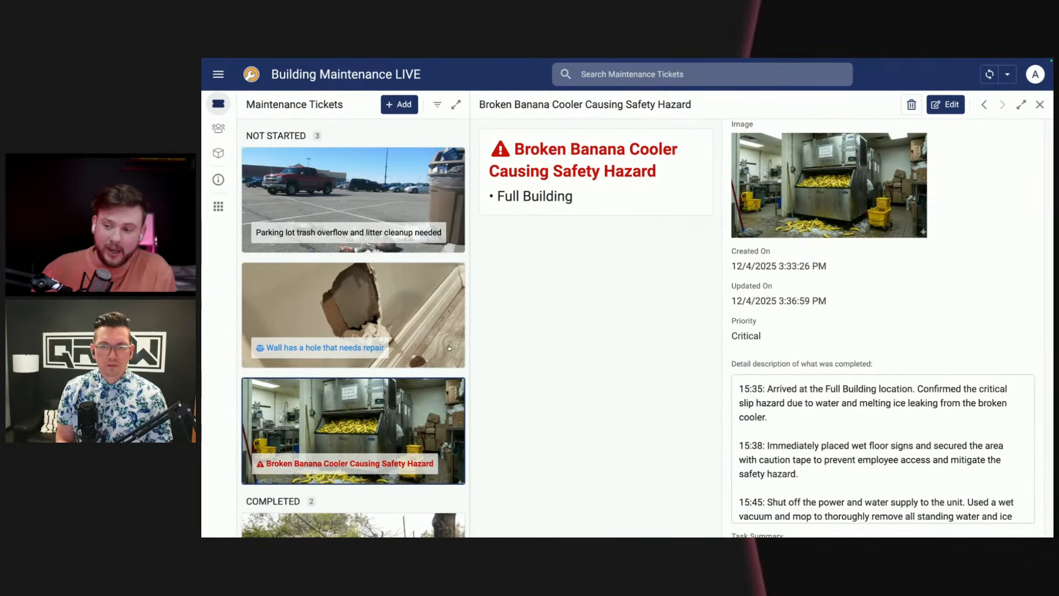